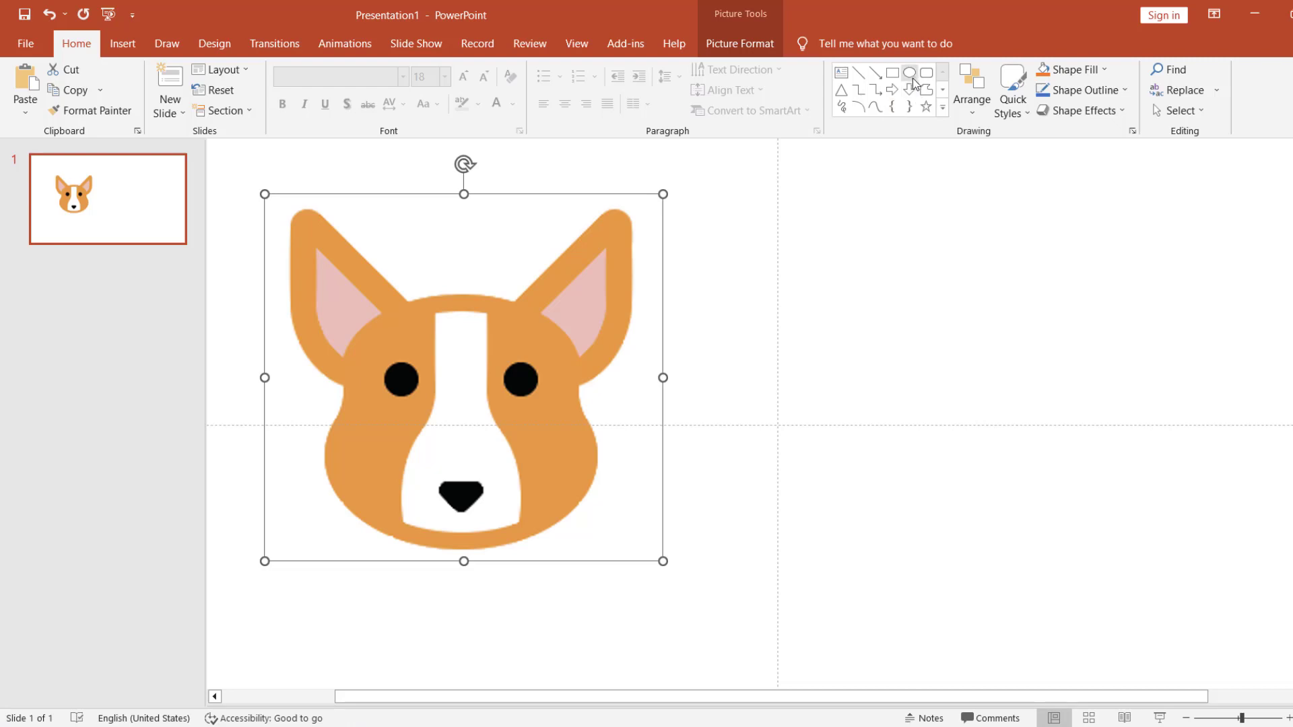
Step: Draw an oval and shape it into a wide ellipse covering the corgi's muzzle and cheeks
mouse_move(820, 303)
mouse_down()
mouse_move(1045, 543)
mouse_move(1064, 546)
mouse_up()
drag(930, 421, 440, 422)
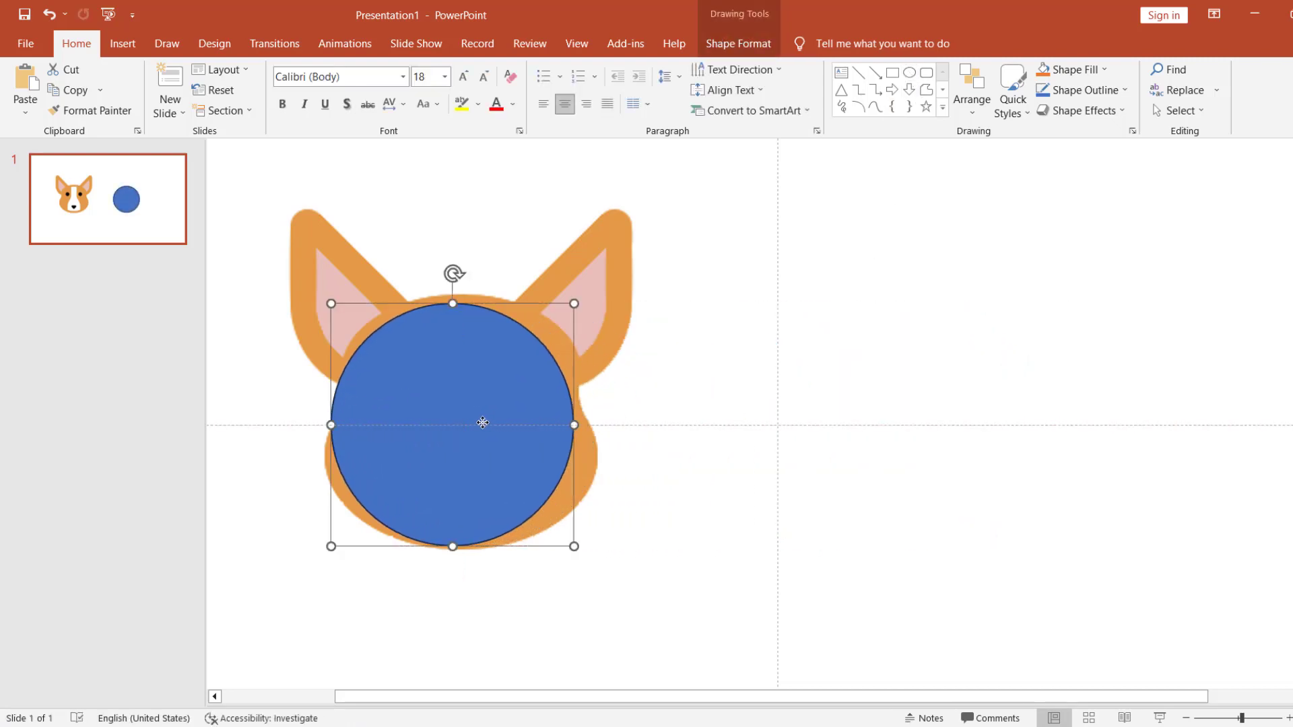
ctrl+scroll(482, 423, up, 2)
ctrl+scroll(675, 361, up, 3)
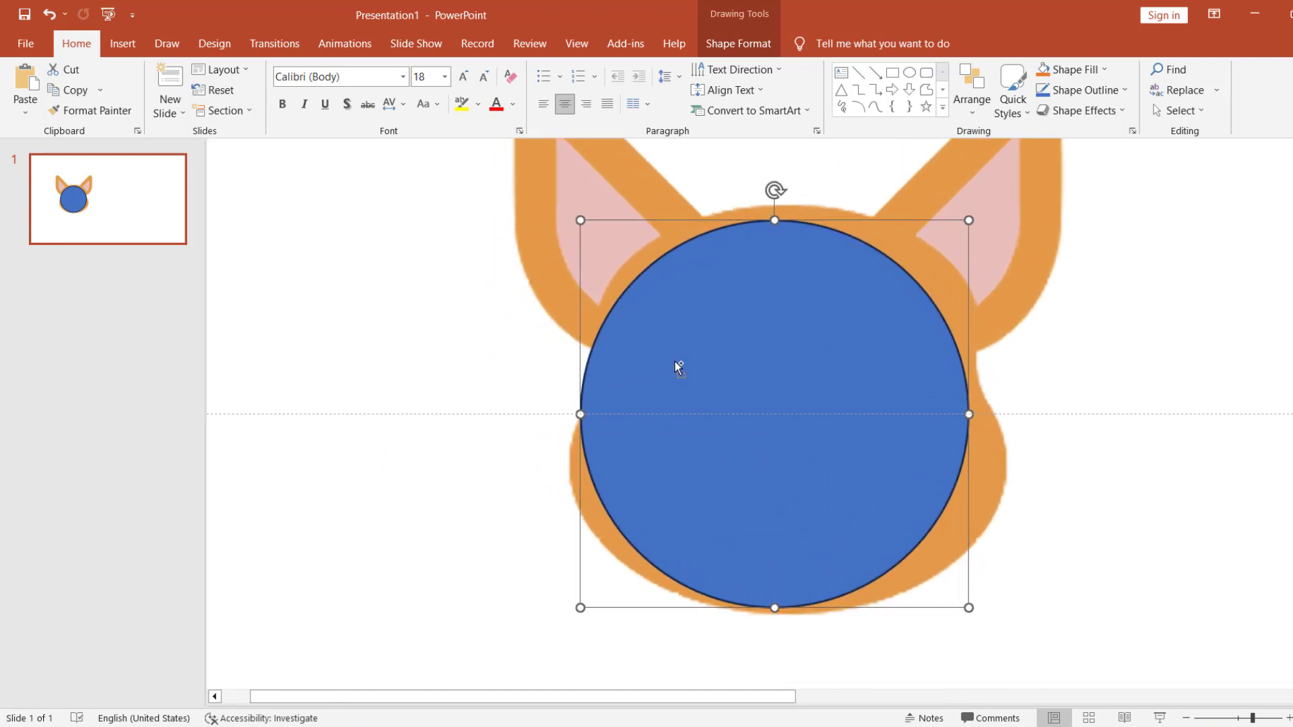
drag(775, 221, 773, 313)
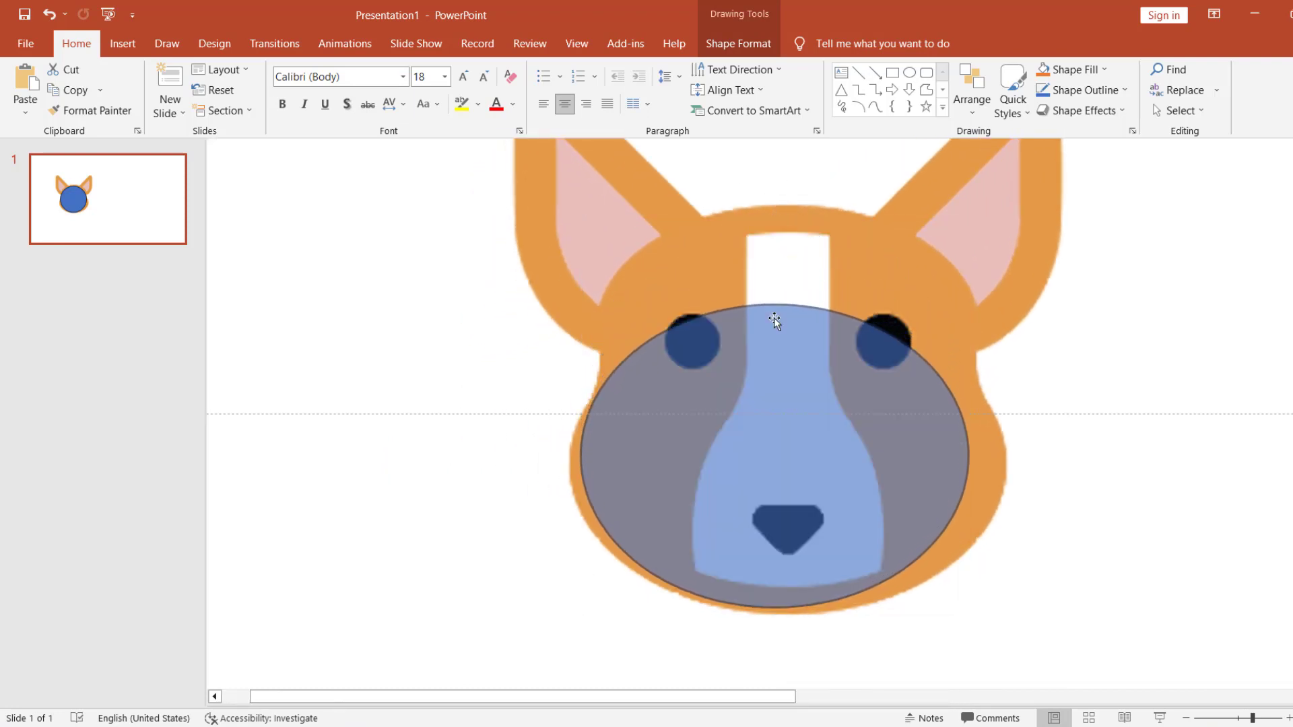
drag(790, 376, 798, 385)
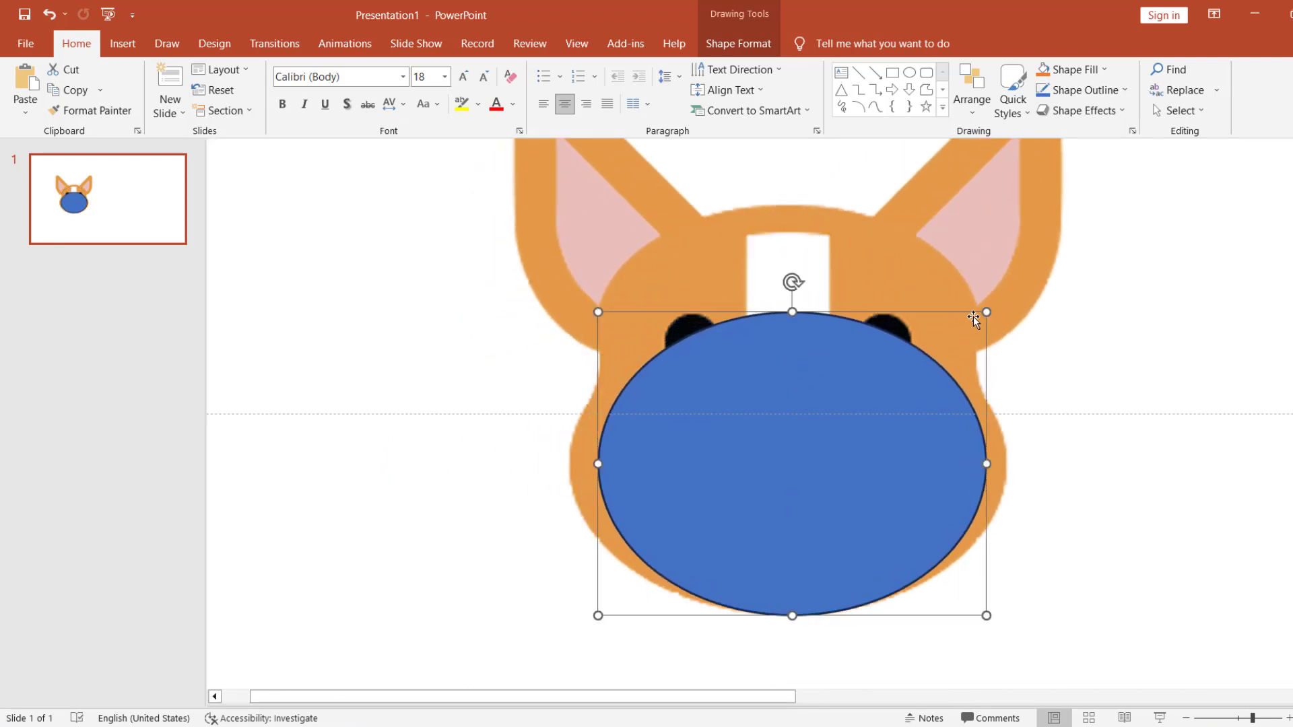
drag(986, 312, 1030, 280)
drag(916, 338, 885, 338)
drag(788, 277, 789, 318)
scroll(791, 330, up, 1)
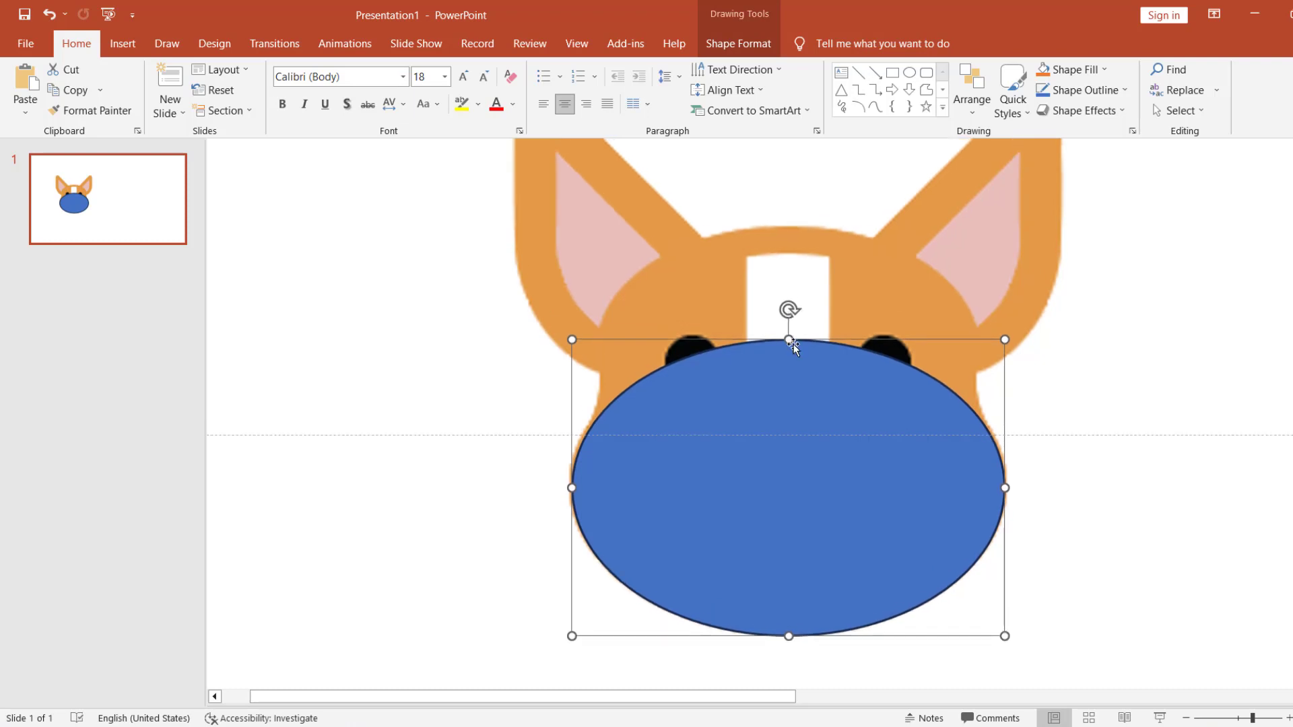
Step: Duplicate the ellipse, move the copy up over the forehead, and narrow it
key(ctrl+d)
drag(808, 384, 816, 278)
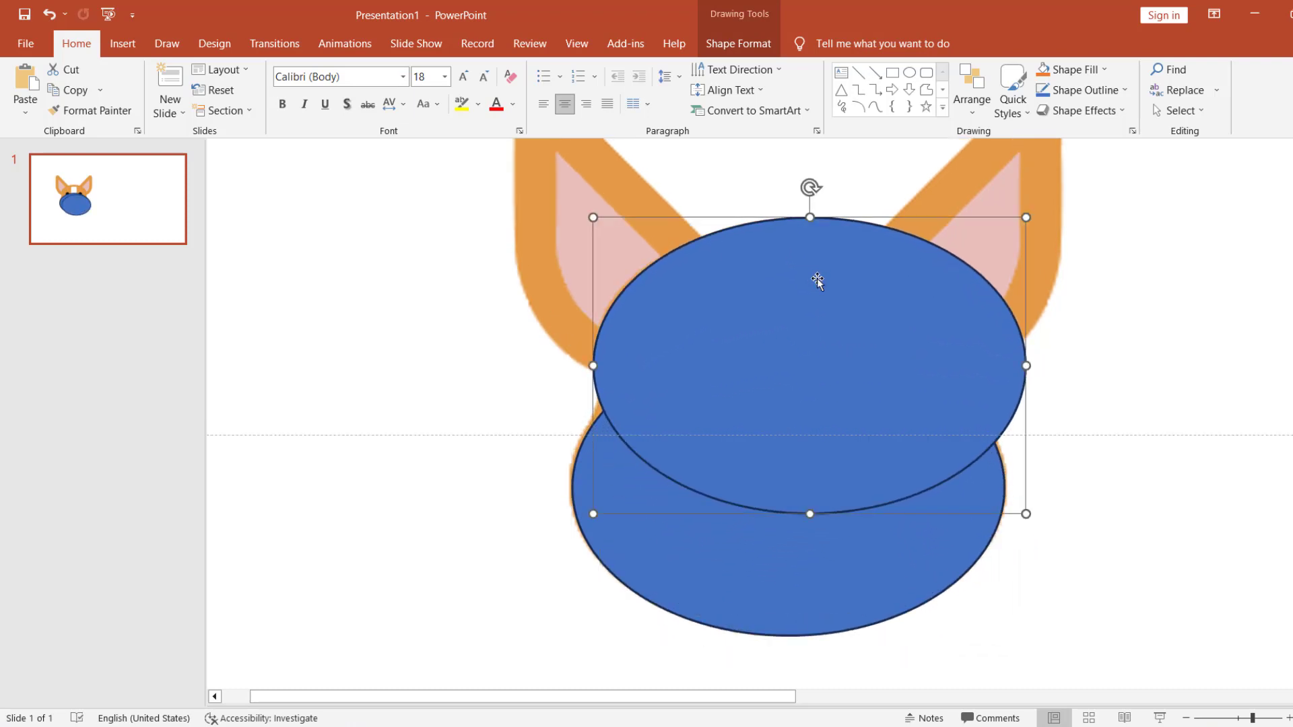
drag(1023, 365, 981, 365)
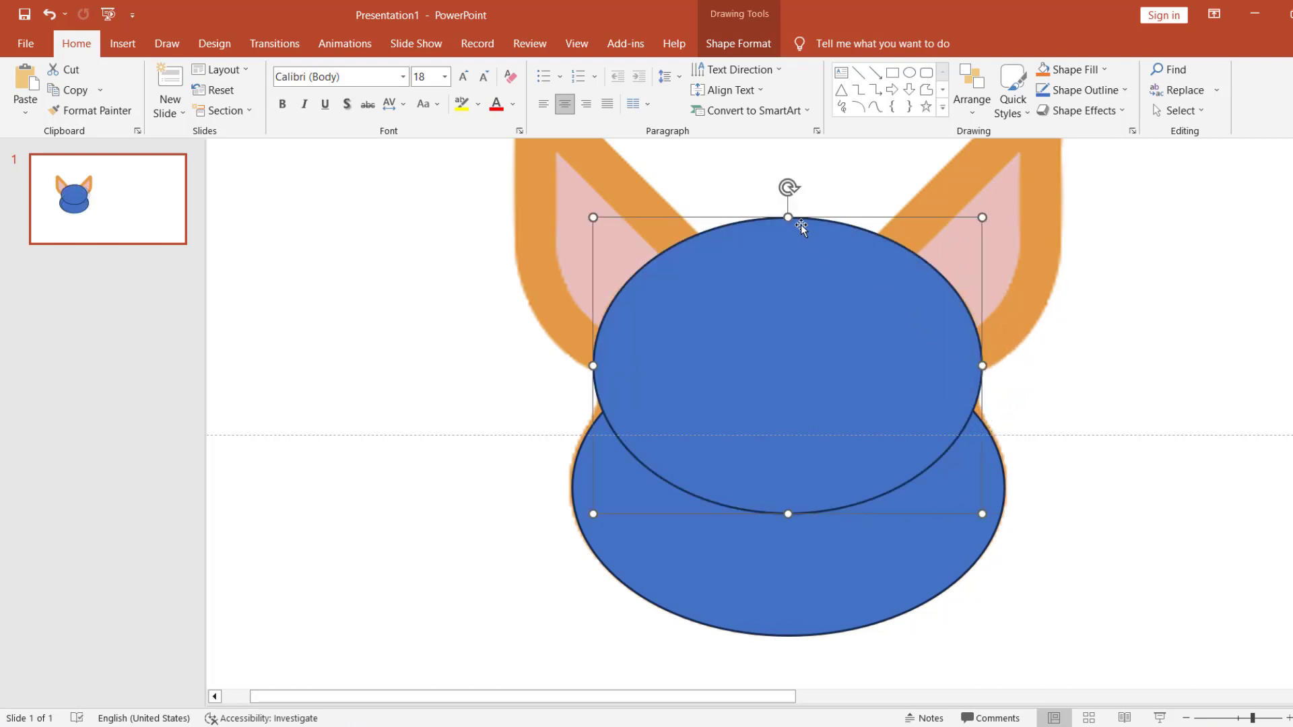
drag(788, 217, 786, 225)
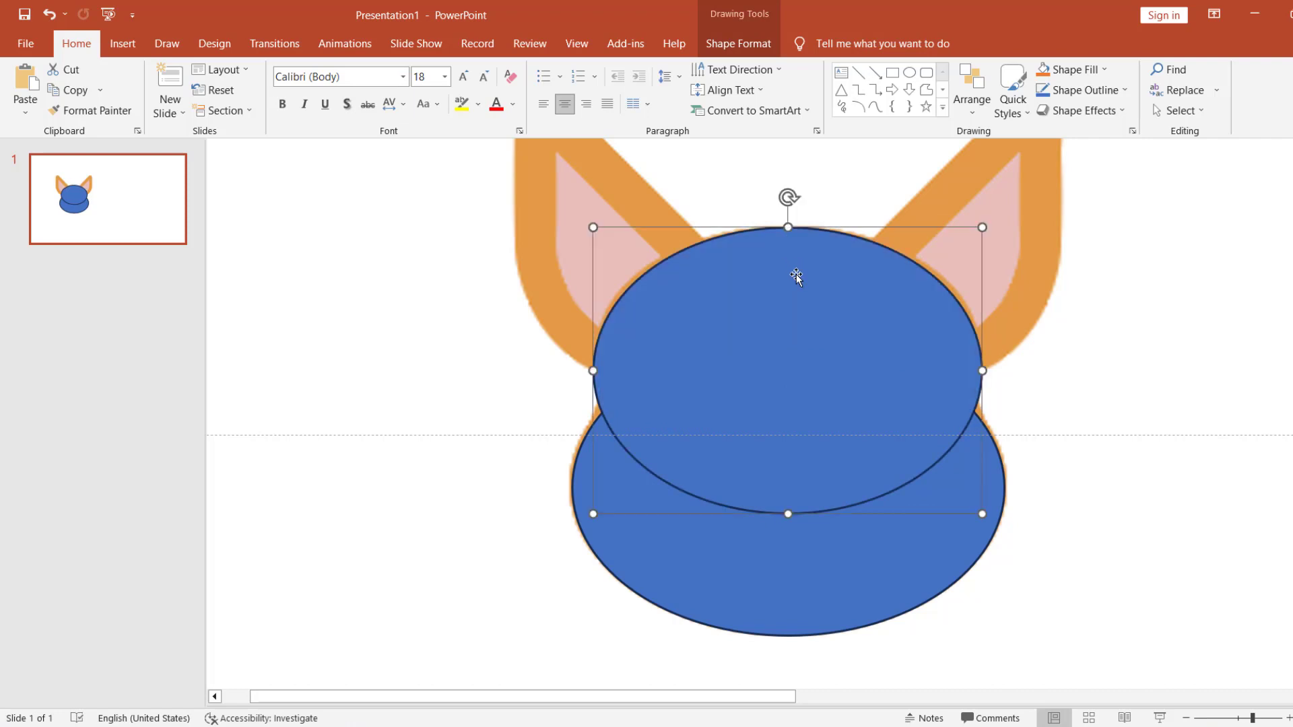
Step: Select both ellipses and fill them green
click(1023, 407)
click(886, 355)
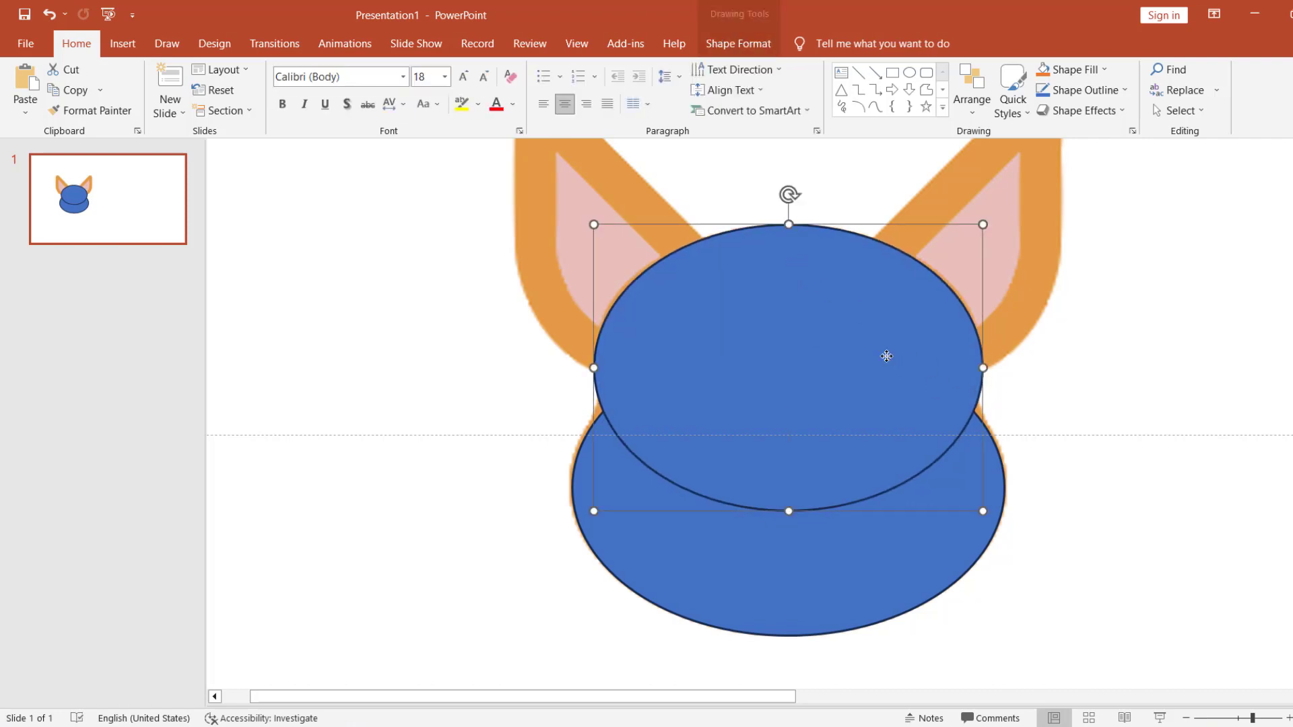
shift+click(859, 535)
click(722, 45)
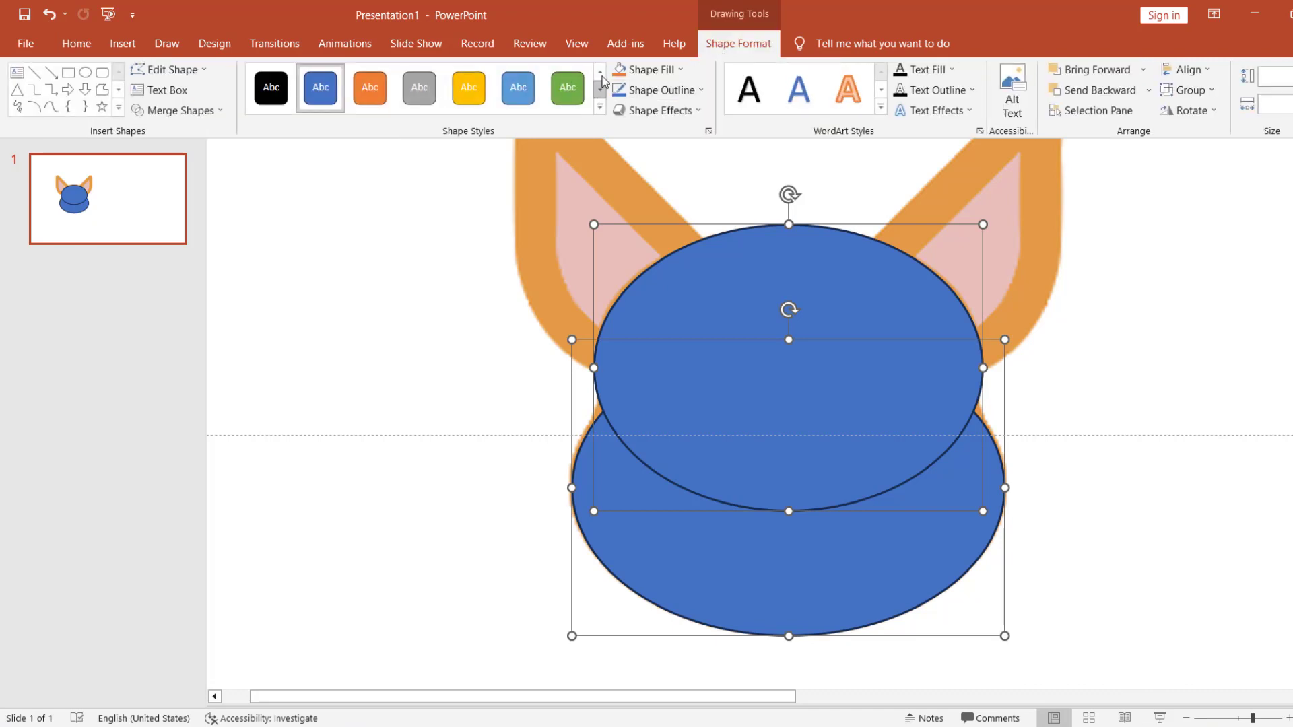
click(620, 69)
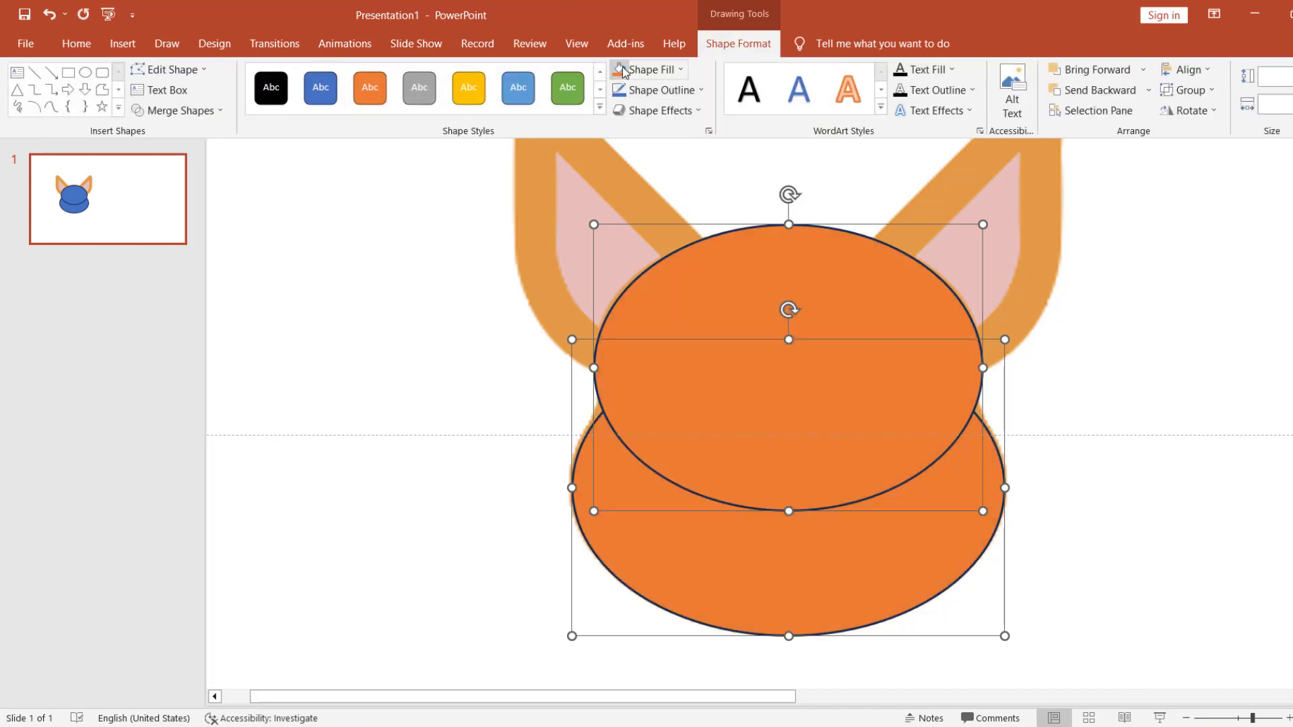
click(680, 69)
click(692, 208)
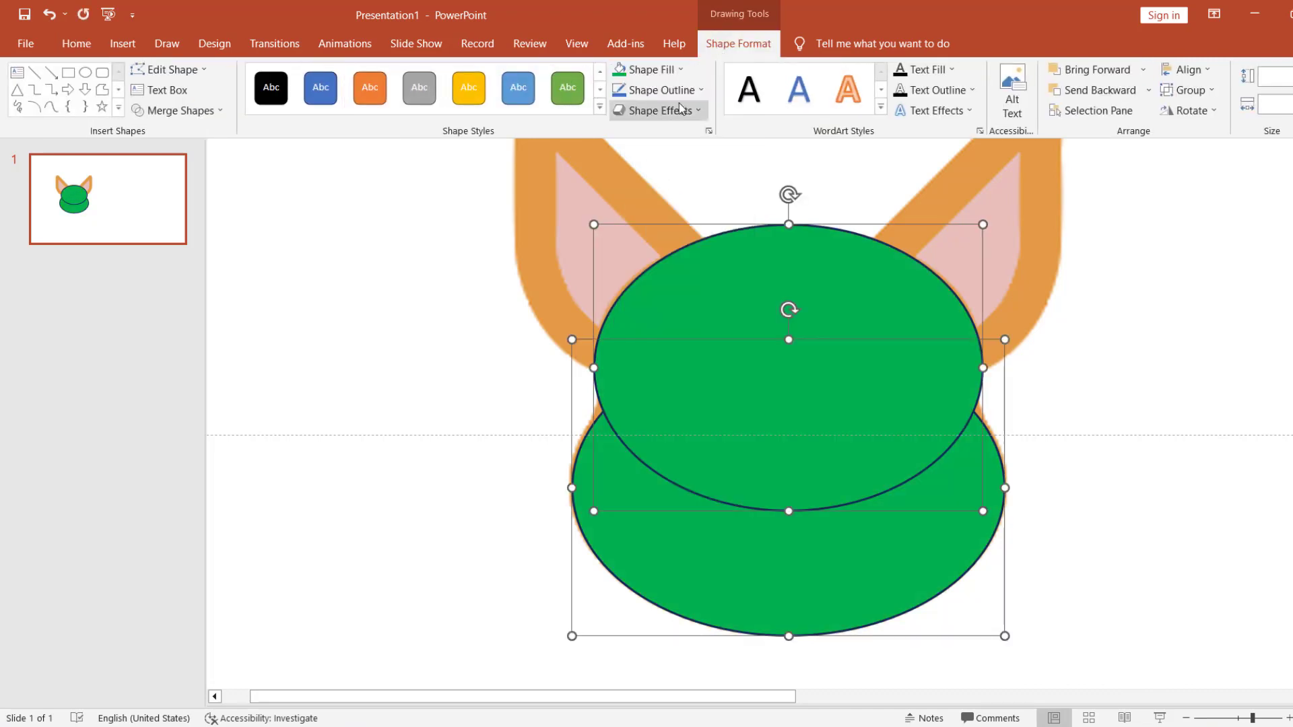
Step: Remove the outline from both green ellipses, then reselect the upper ellipse
click(699, 90)
click(657, 246)
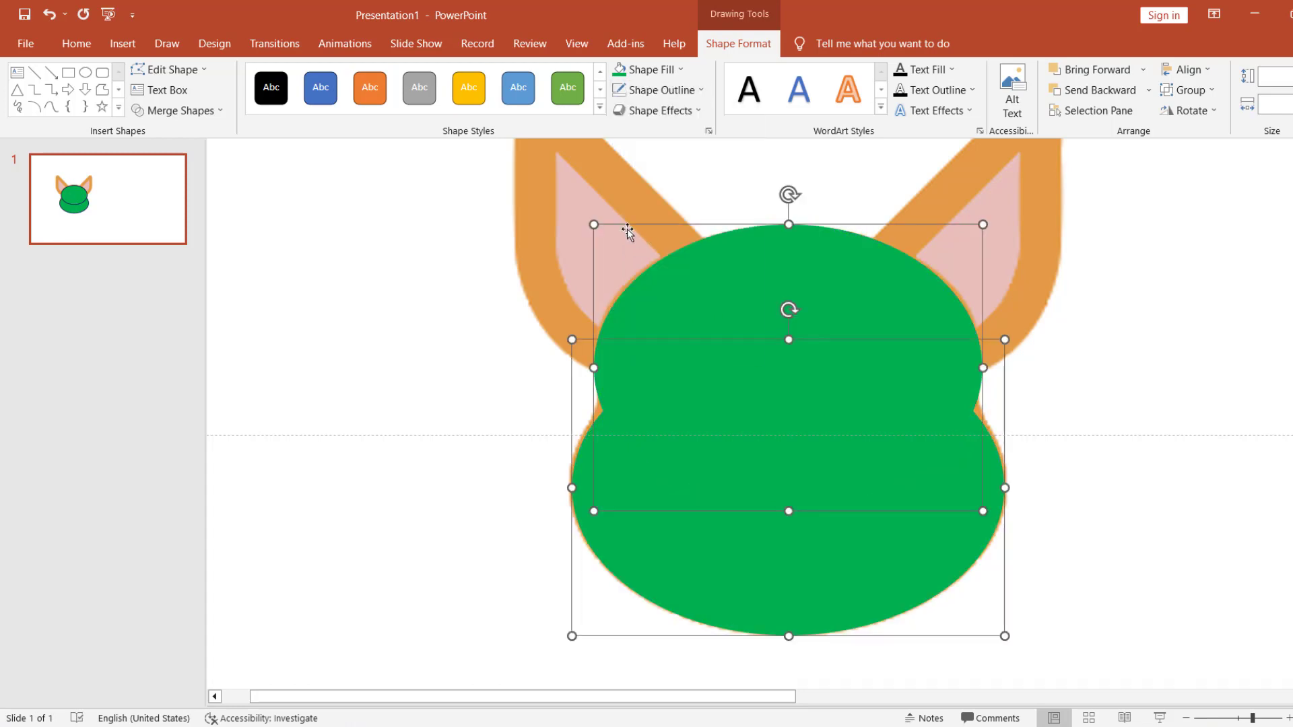
click(177, 110)
click(324, 249)
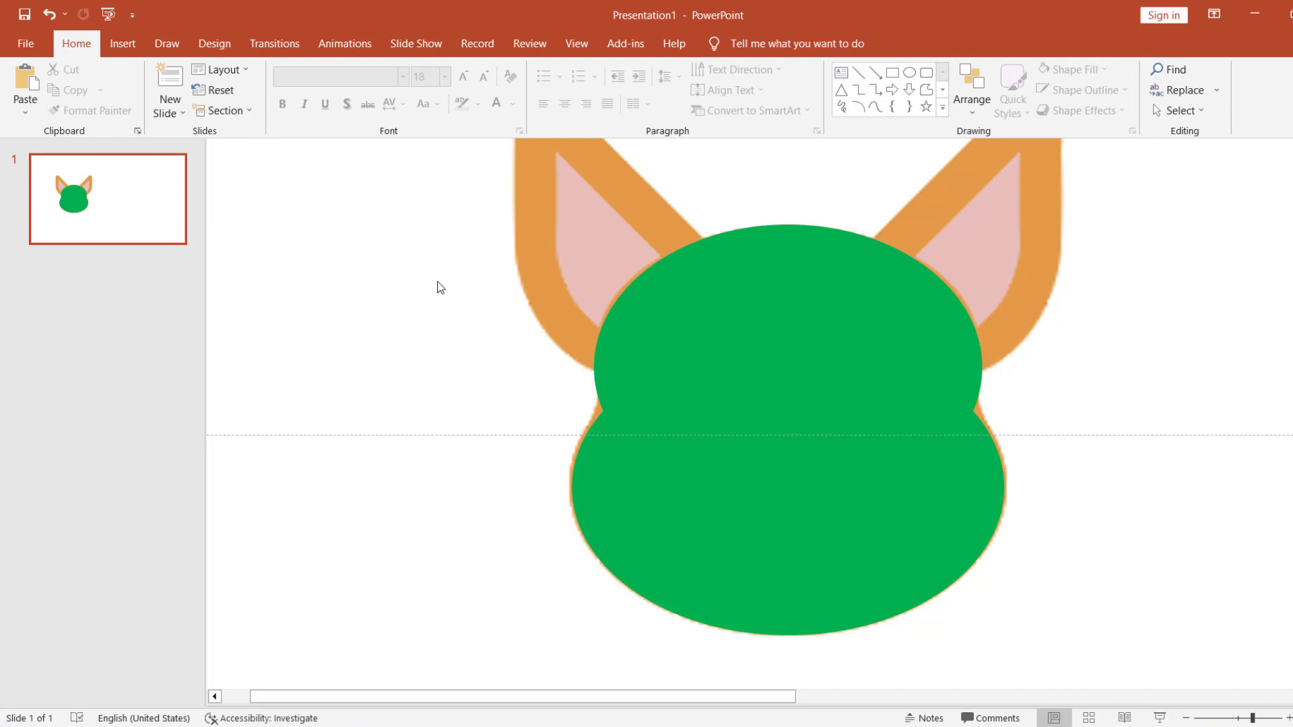
click(814, 333)
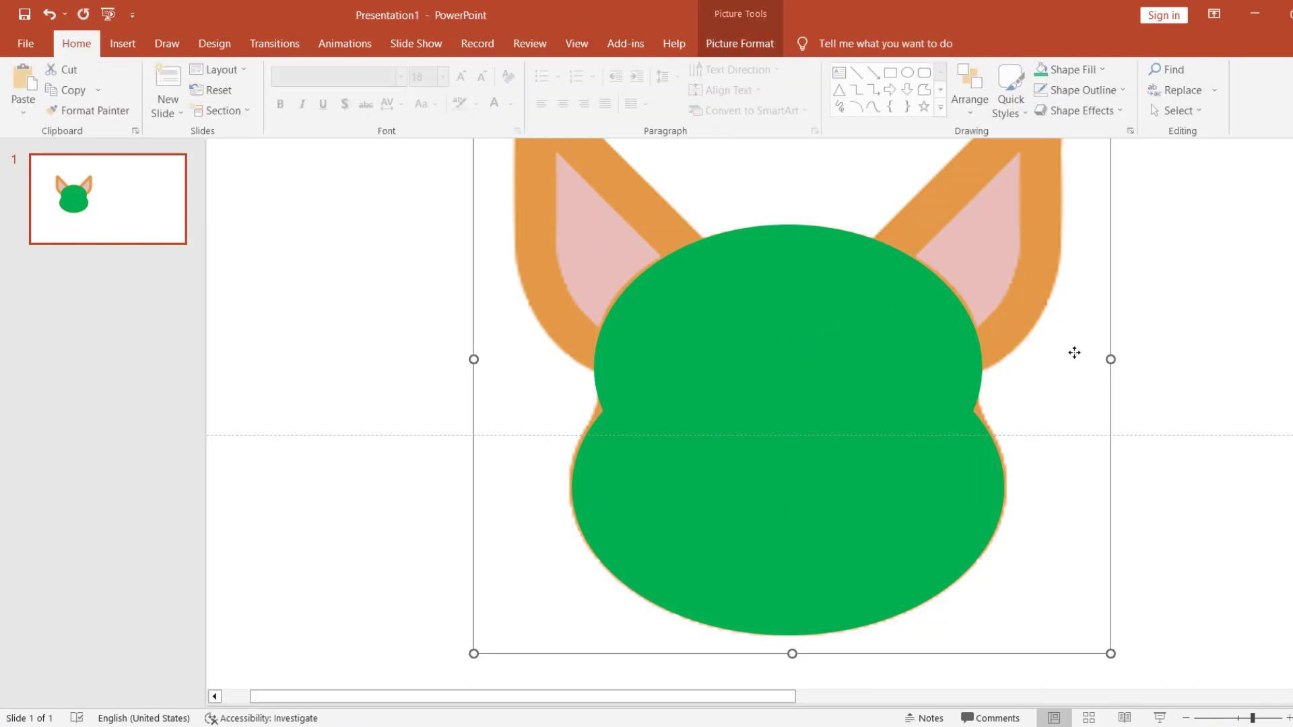
Step: Draw a small green rectangle without outline in the head's left gap
click(913, 140)
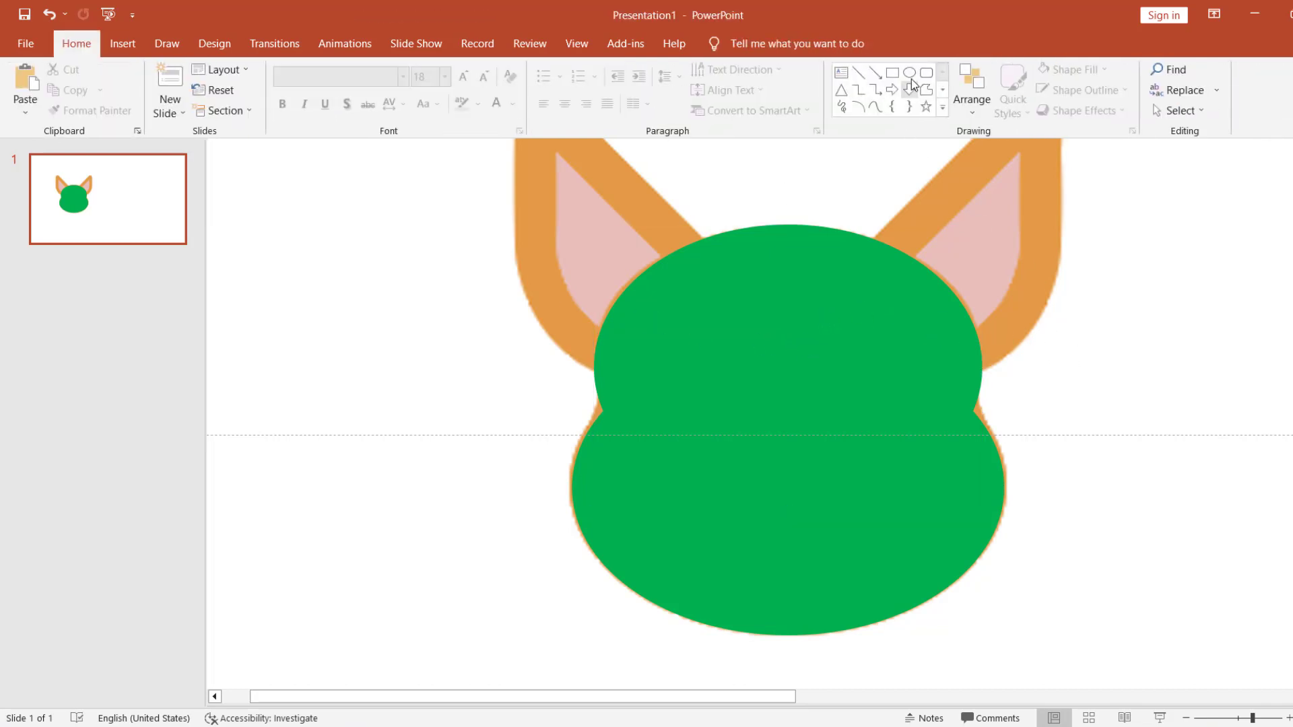
click(892, 72)
drag(473, 290, 517, 393)
drag(491, 334, 611, 406)
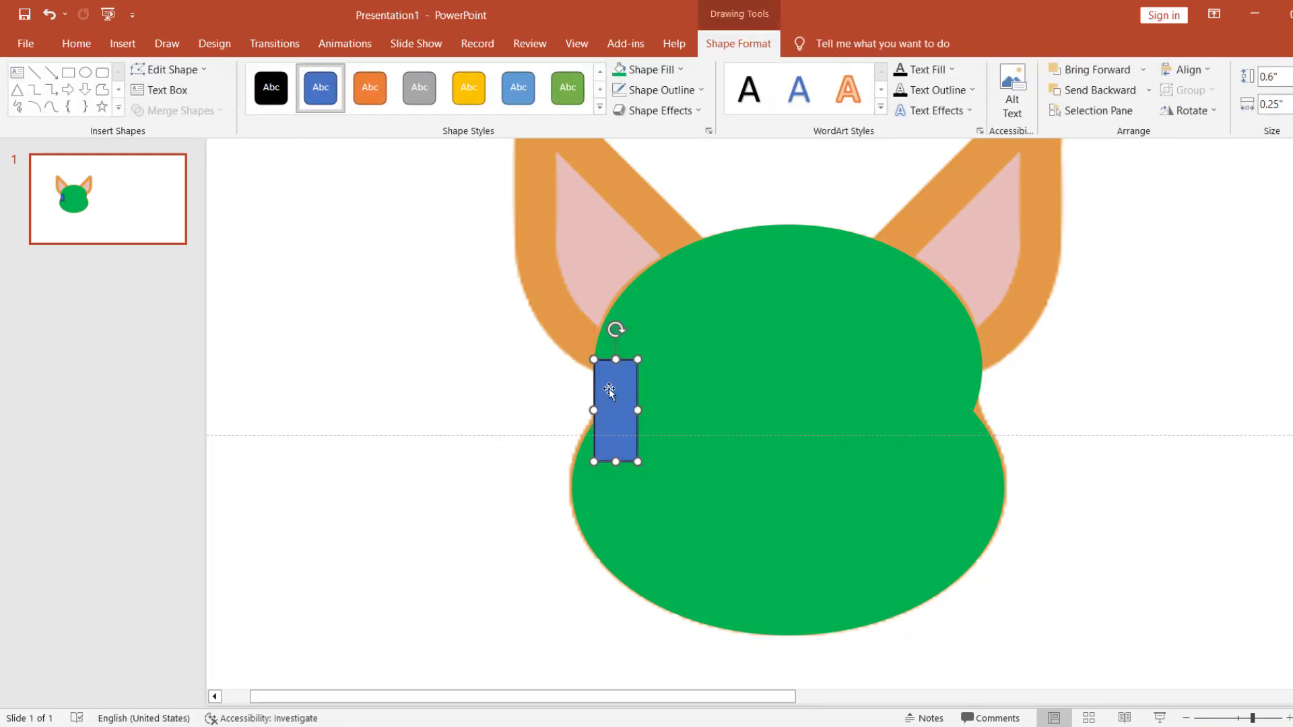
click(644, 69)
click(620, 94)
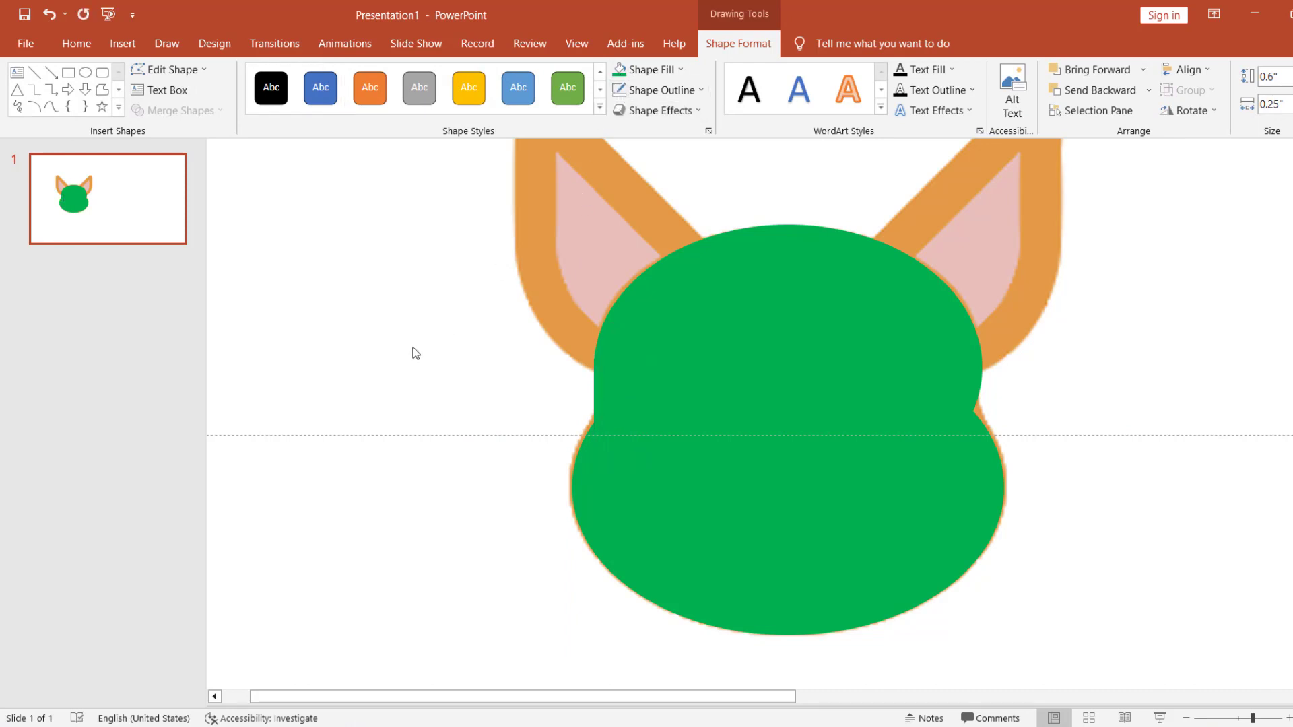
Step: Place a copy of the small rectangle in the head's right gap
click(413, 351)
click(618, 409)
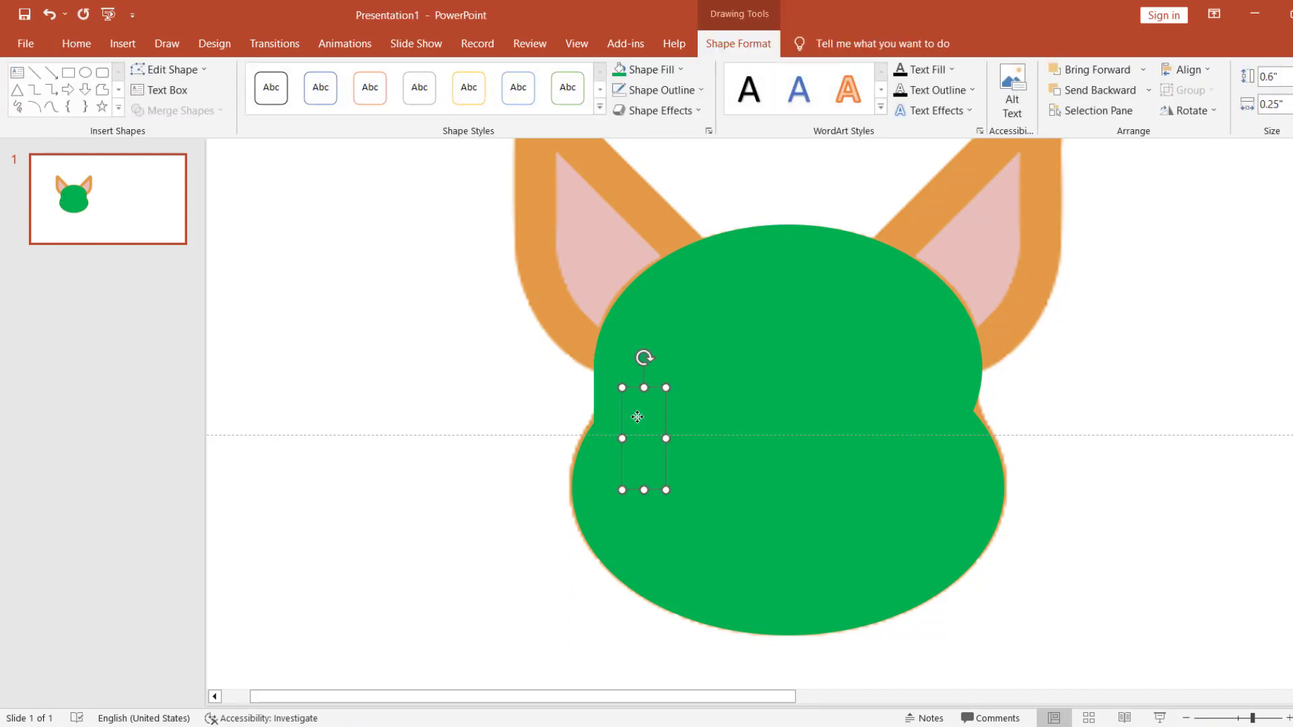
click(769, 391)
mouse_move(949, 373)
mouse_down()
mouse_move(959, 370)
mouse_move(950, 387)
mouse_up()
key(Escape)
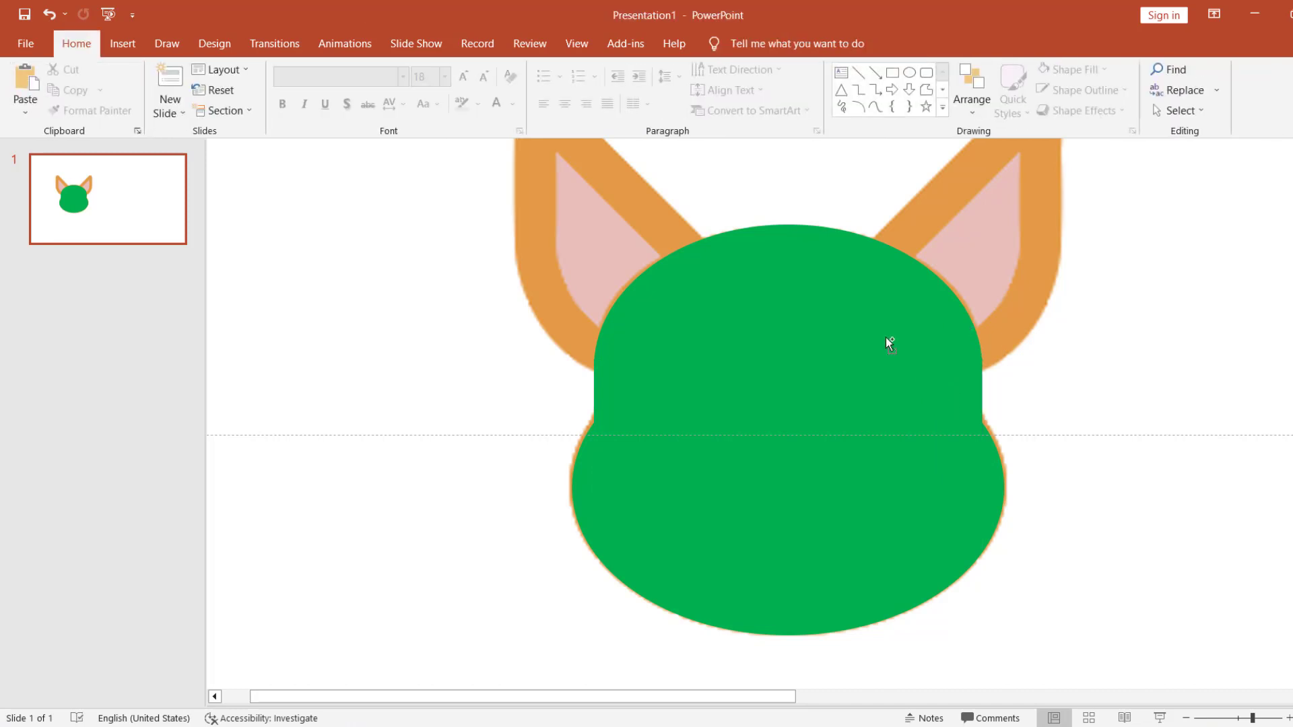
Step: Union both ellipses and both side rectangles into one green head shape
click(782, 399)
shift+click(603, 411)
shift+click(954, 390)
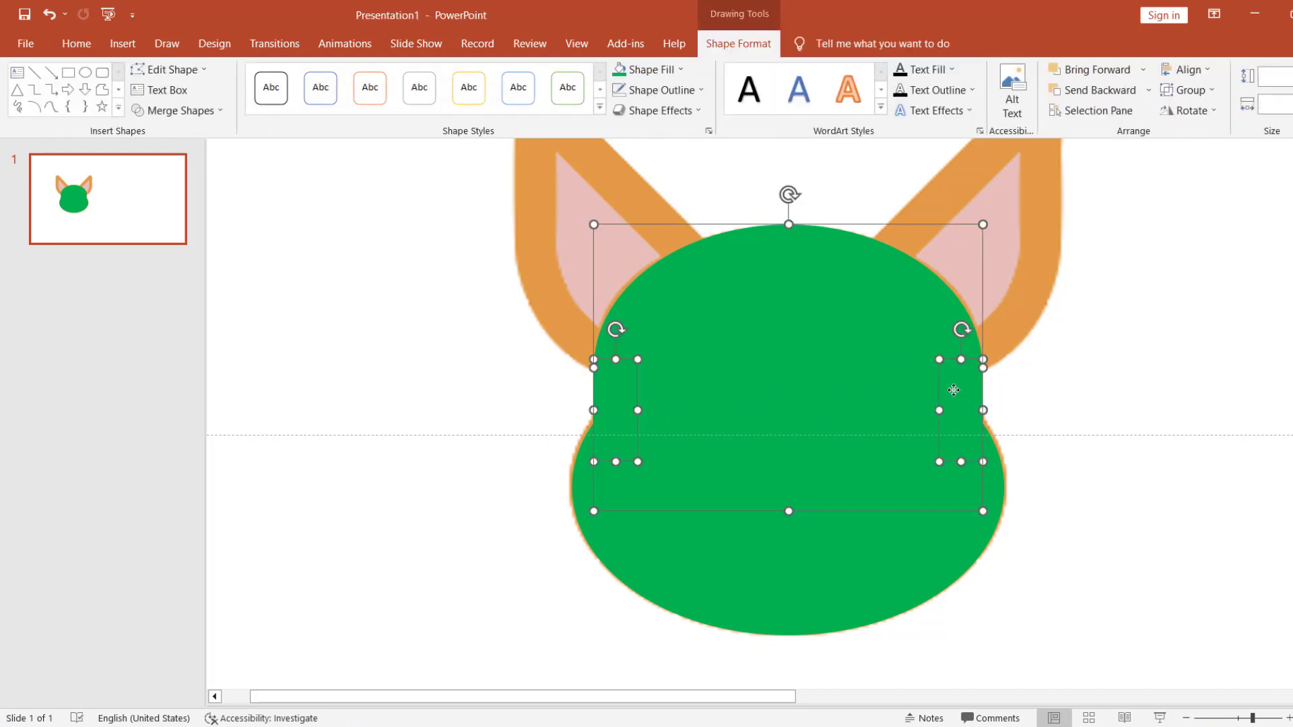
shift+click(863, 580)
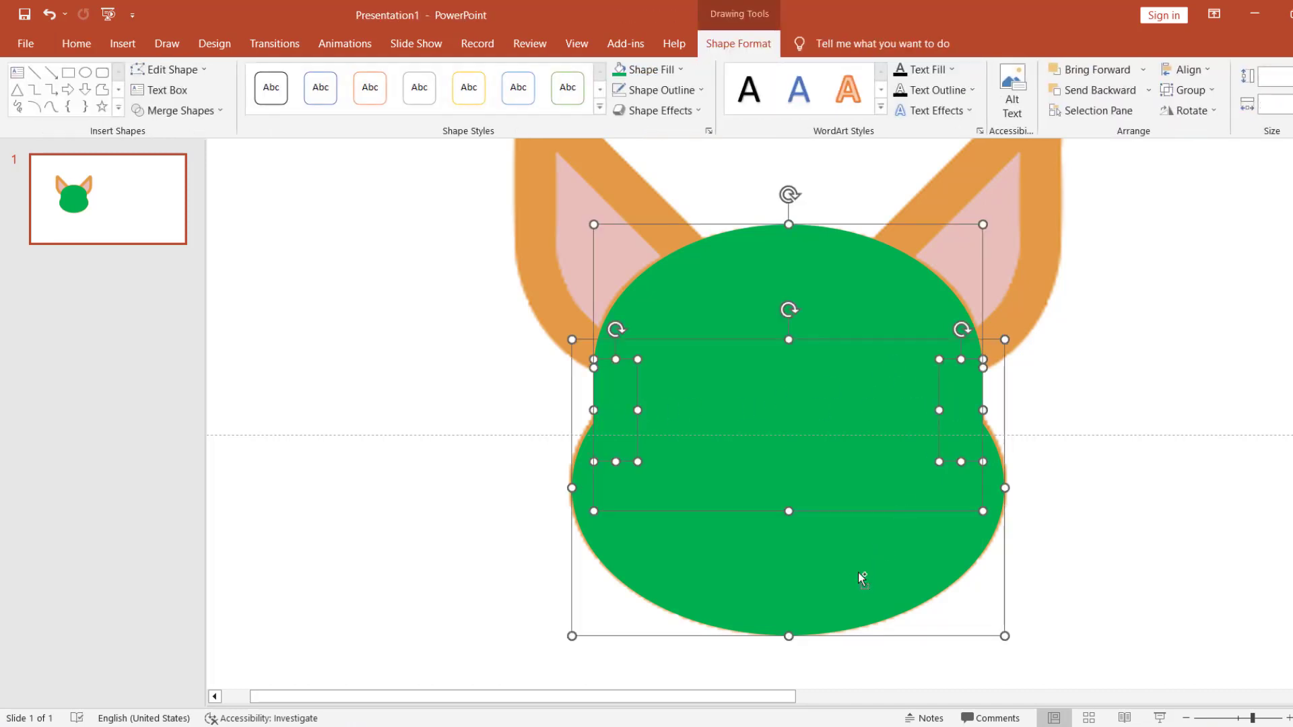
click(220, 110)
click(169, 131)
scroll(848, 410, up, 1)
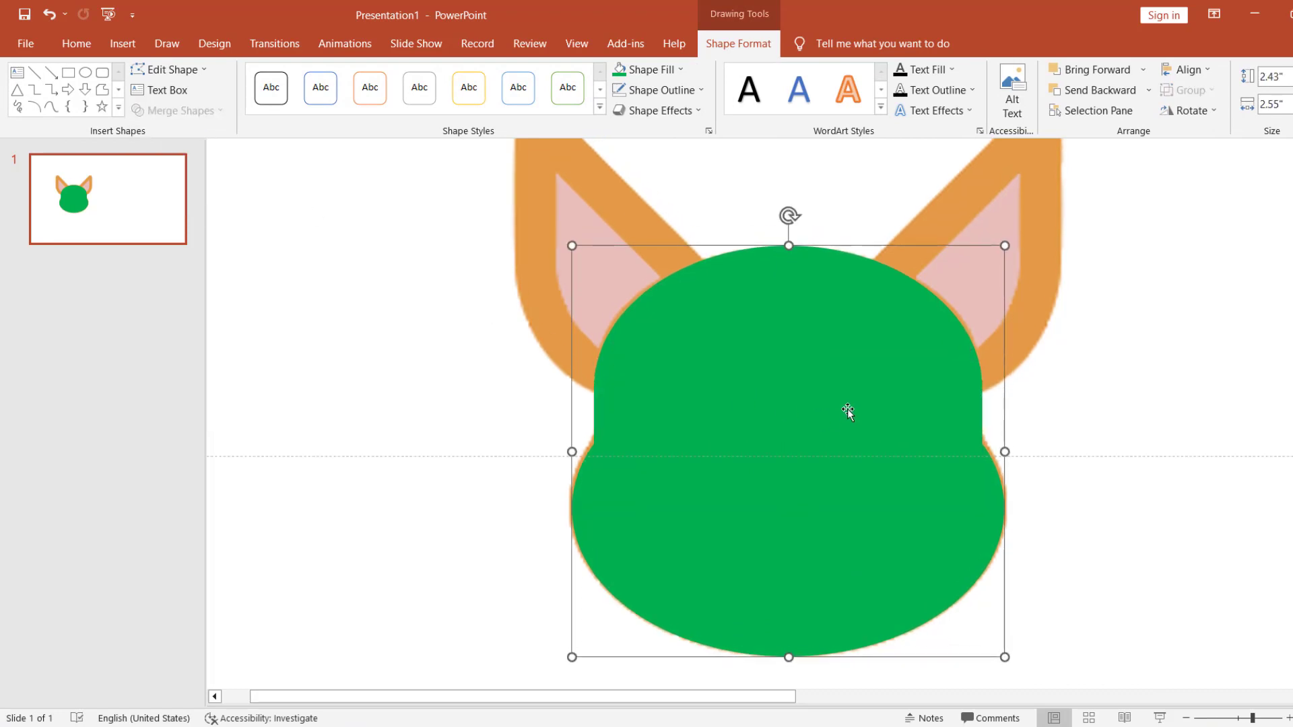
ctrl+scroll(847, 410, down, 1)
scroll(837, 389, up, 1)
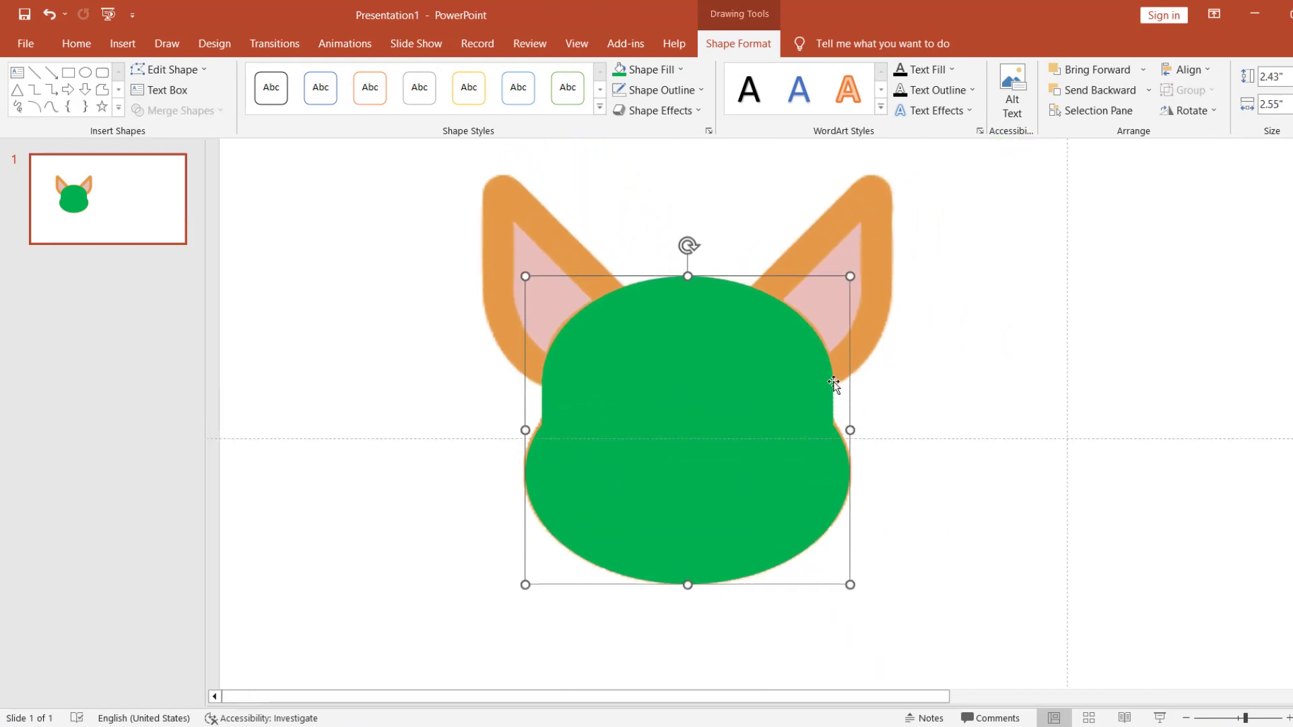
click(965, 342)
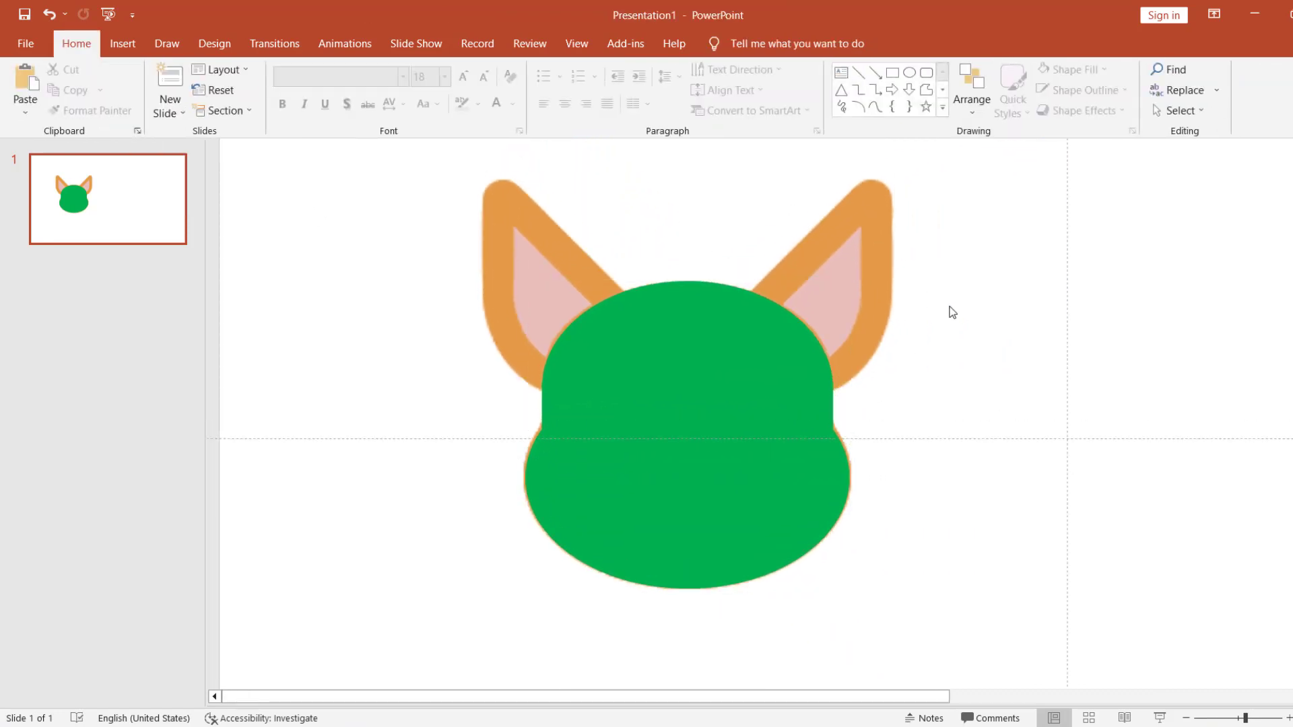
Step: Trace the right ear as a closed triangular freeform shape
click(926, 90)
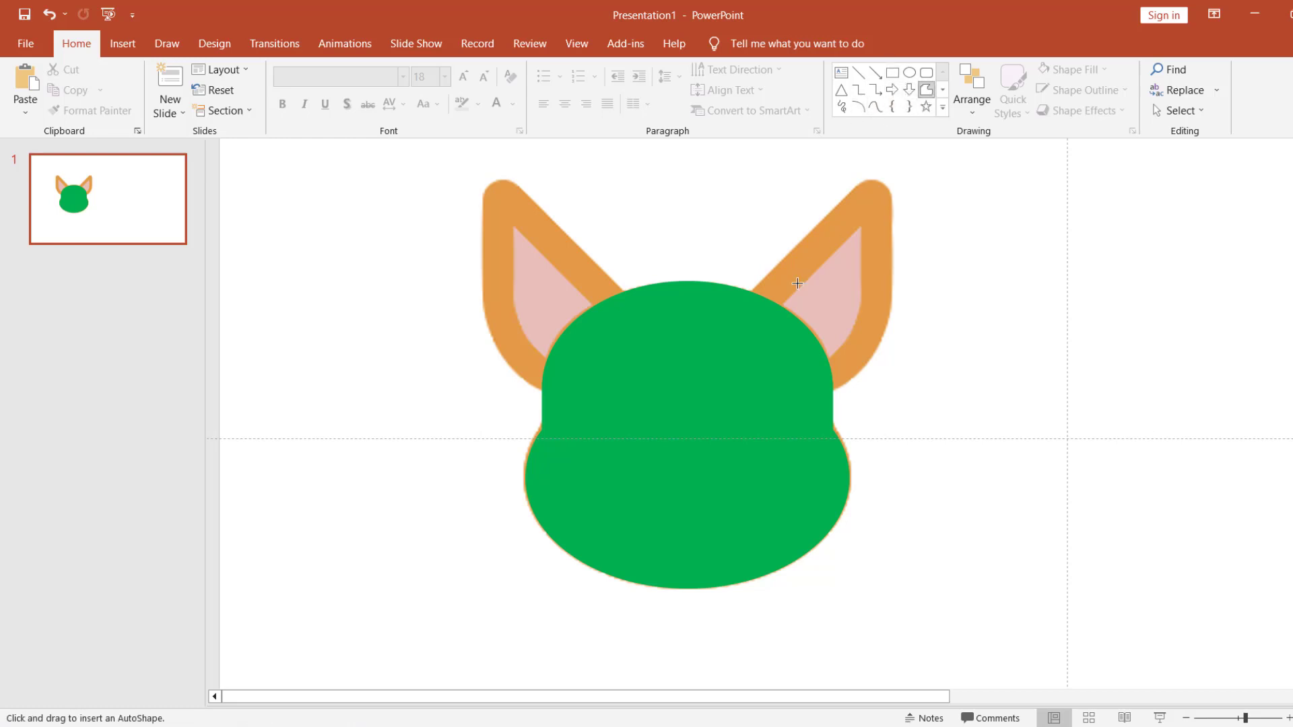
click(736, 313)
click(875, 187)
click(876, 310)
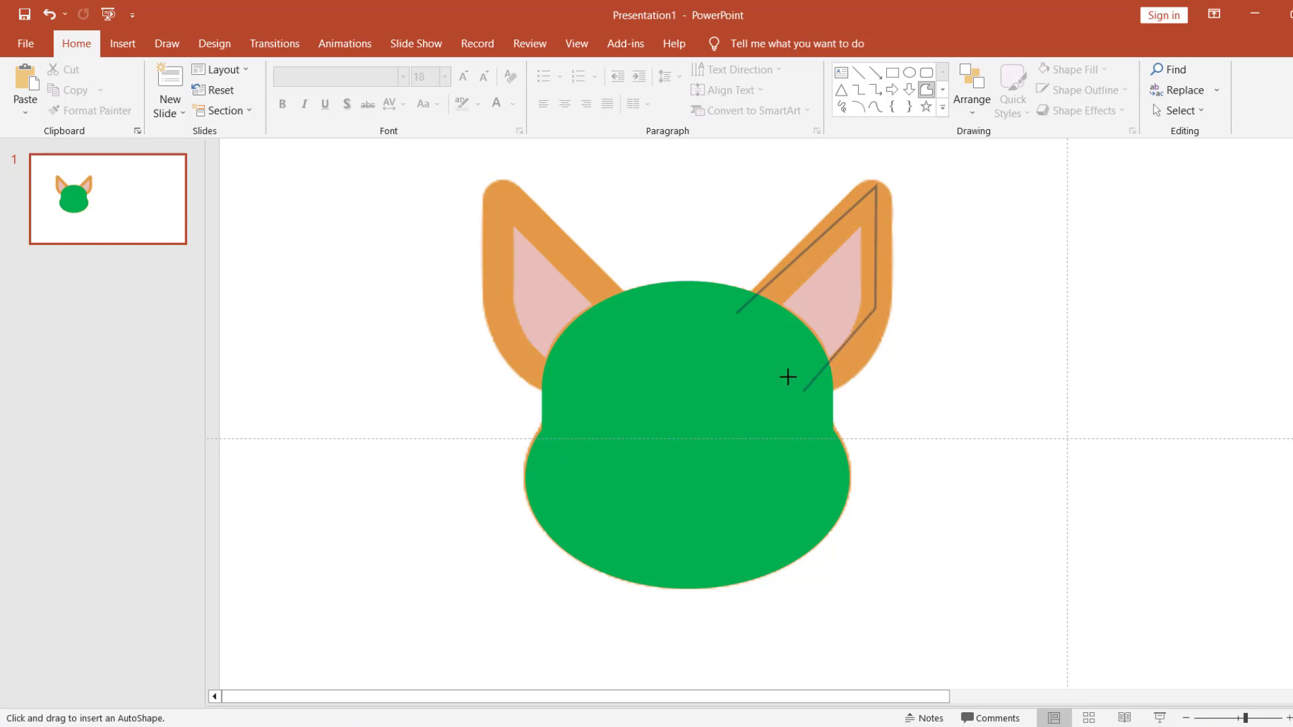
click(736, 311)
Step: Edit the ear's points to curve its outer edge along the ear's rounded outline
right_click(799, 321)
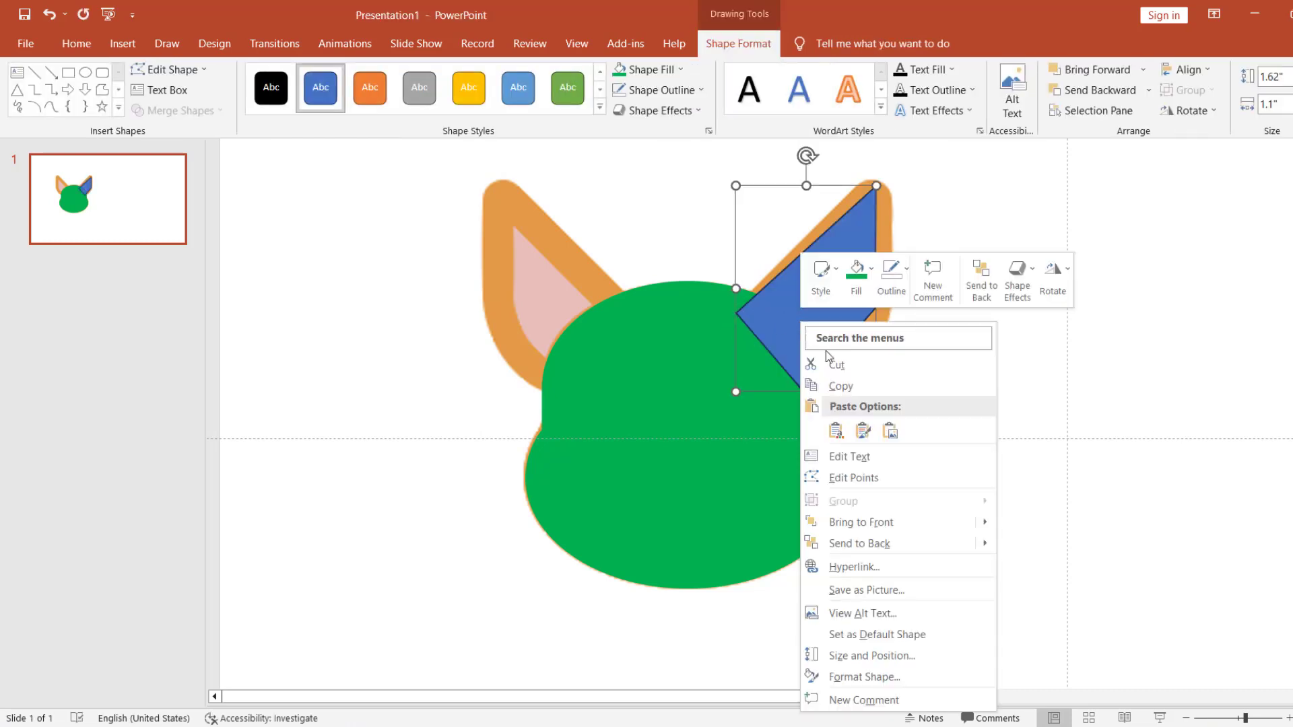
click(868, 477)
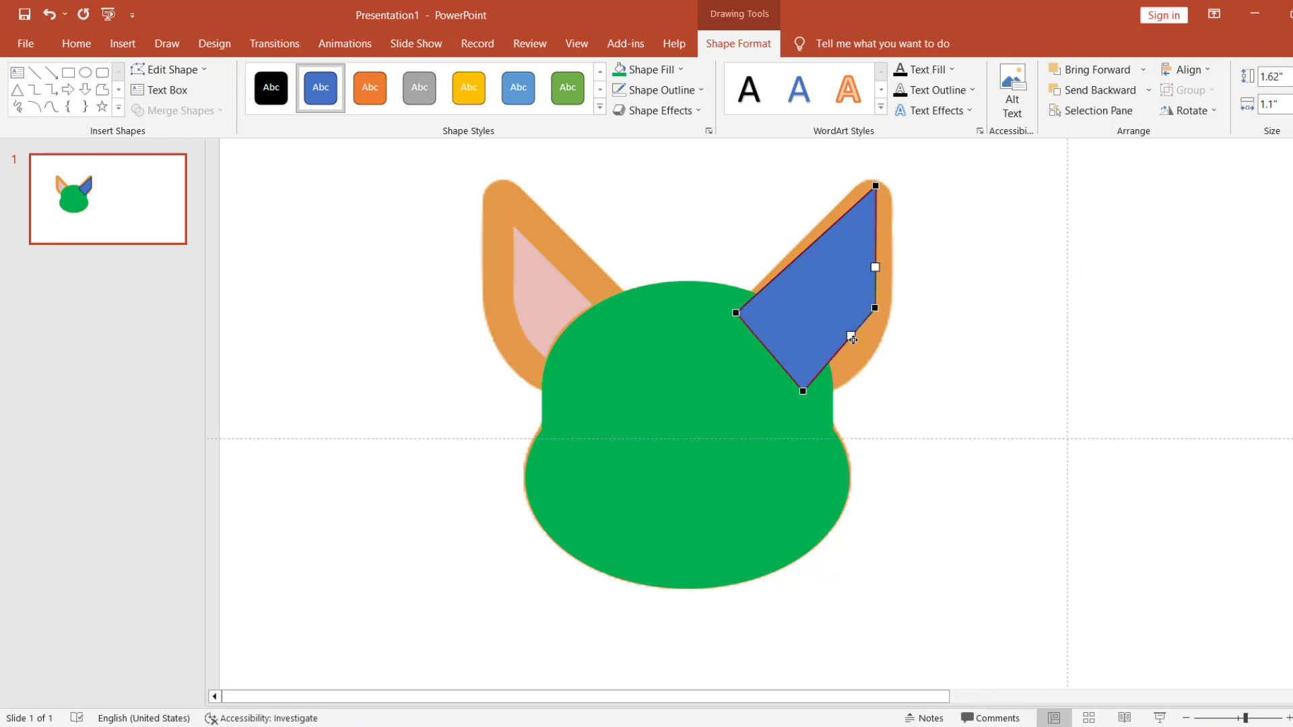
mouse_move(852, 339)
mouse_down()
mouse_move(859, 363)
mouse_move(833, 385)
mouse_up()
click(804, 391)
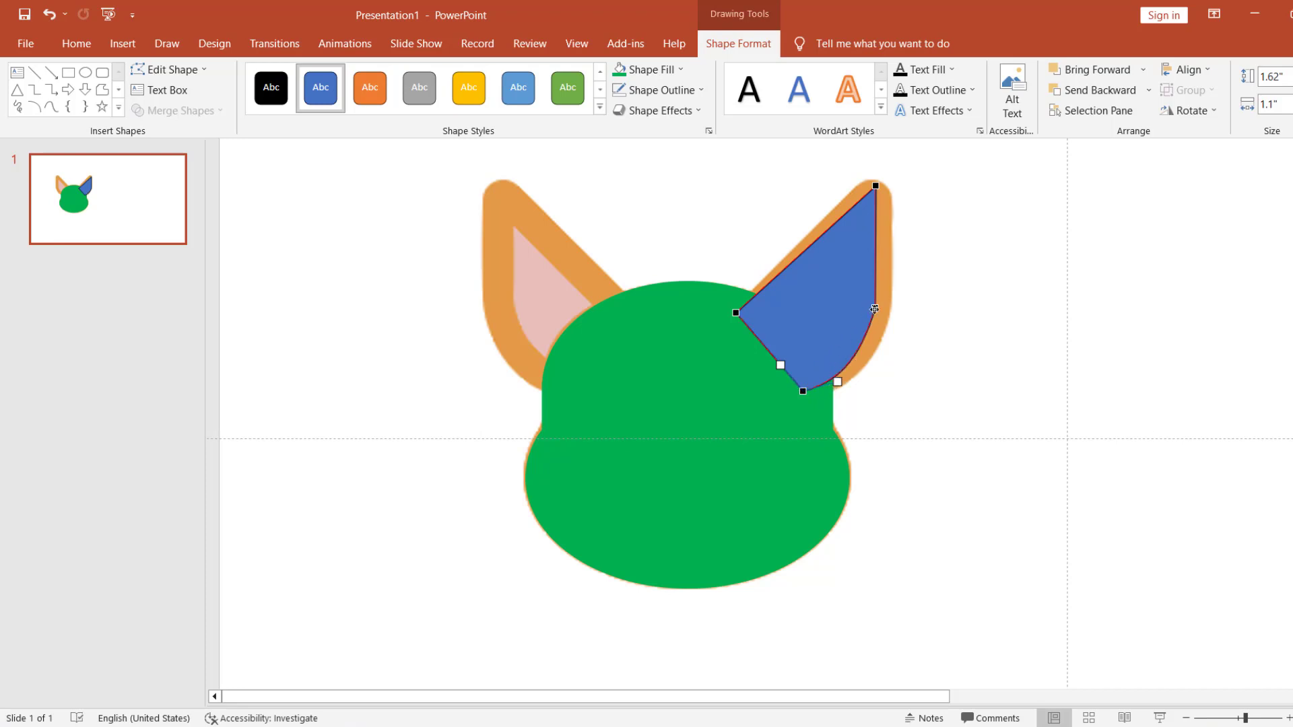
click(874, 309)
drag(862, 361, 870, 357)
click(876, 186)
click(875, 307)
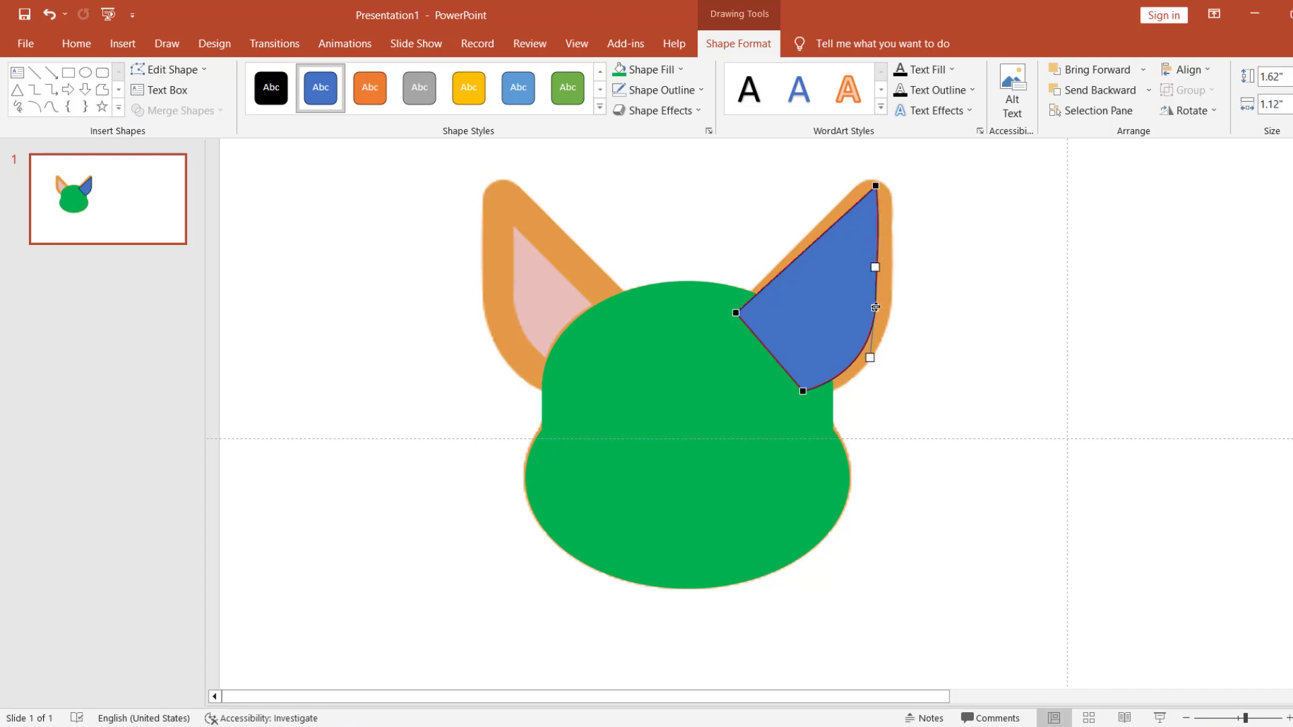
drag(881, 270, 880, 268)
drag(876, 307, 888, 315)
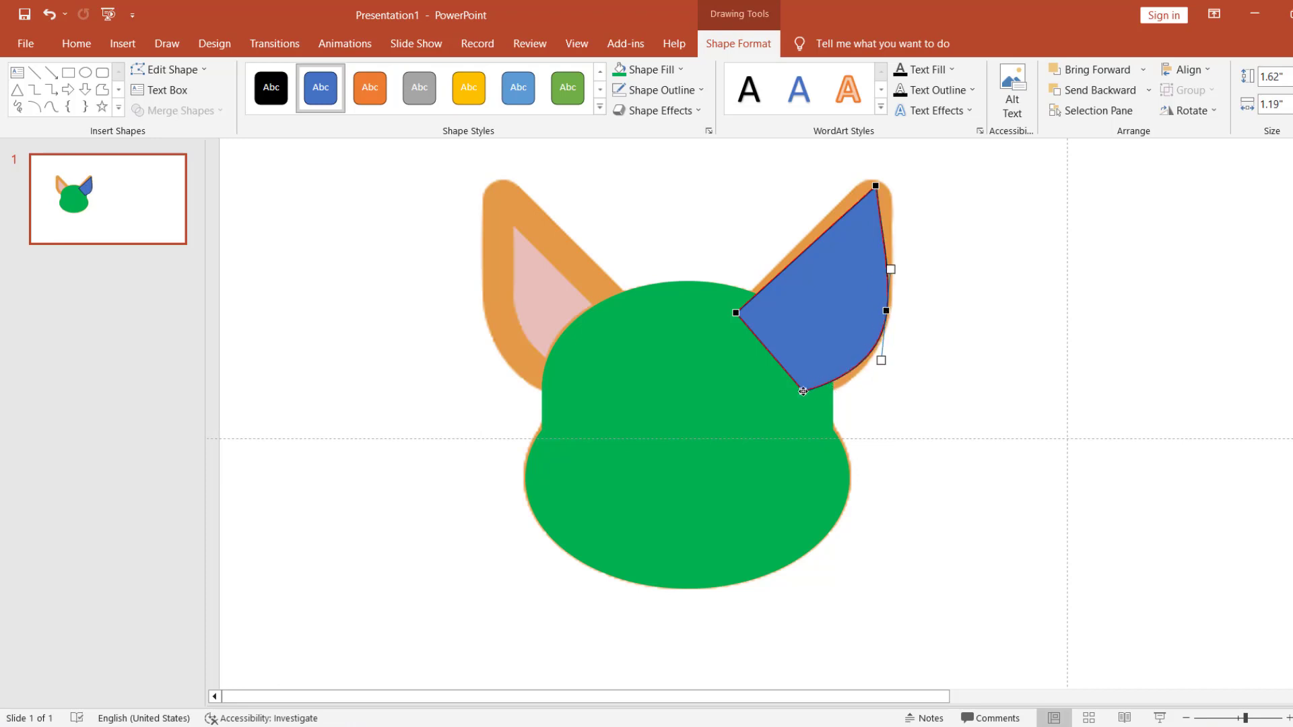
drag(803, 391, 805, 398)
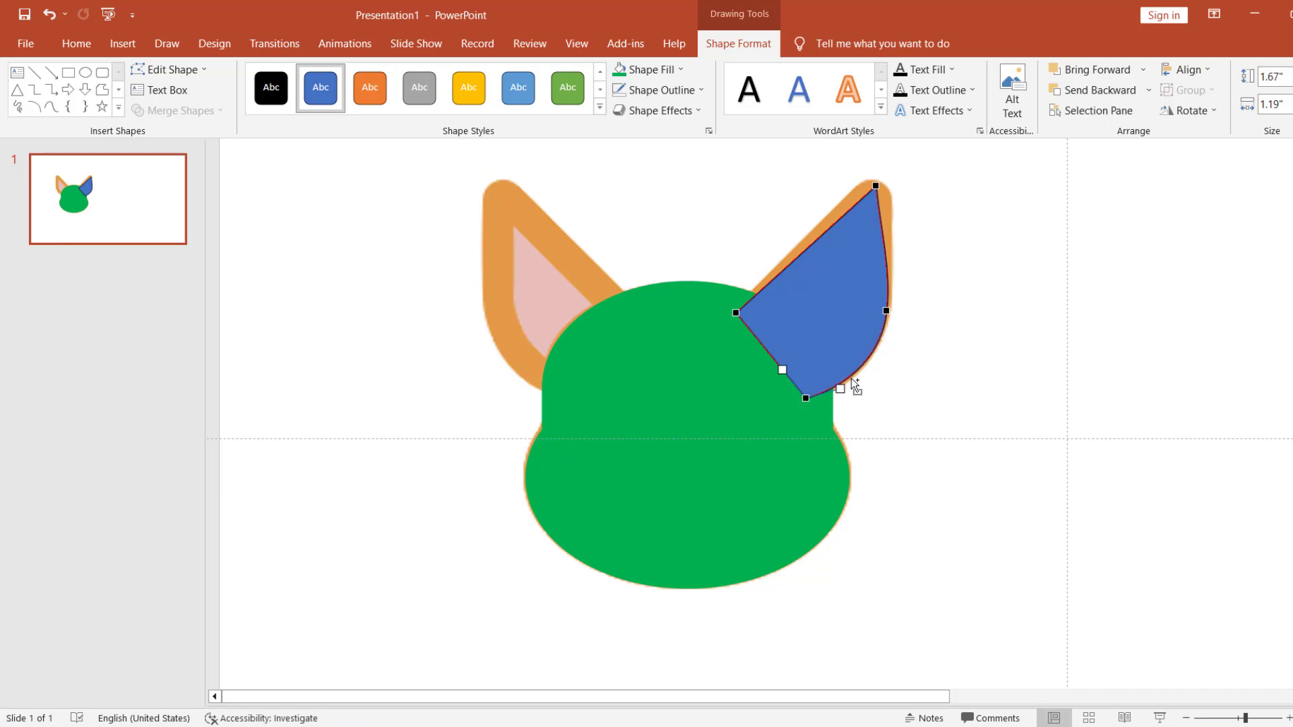
key(ctrl+z)
key(ctrl+z)
Step: Give the traced ear a thick outline and an orange fill sampled from the picture
click(914, 358)
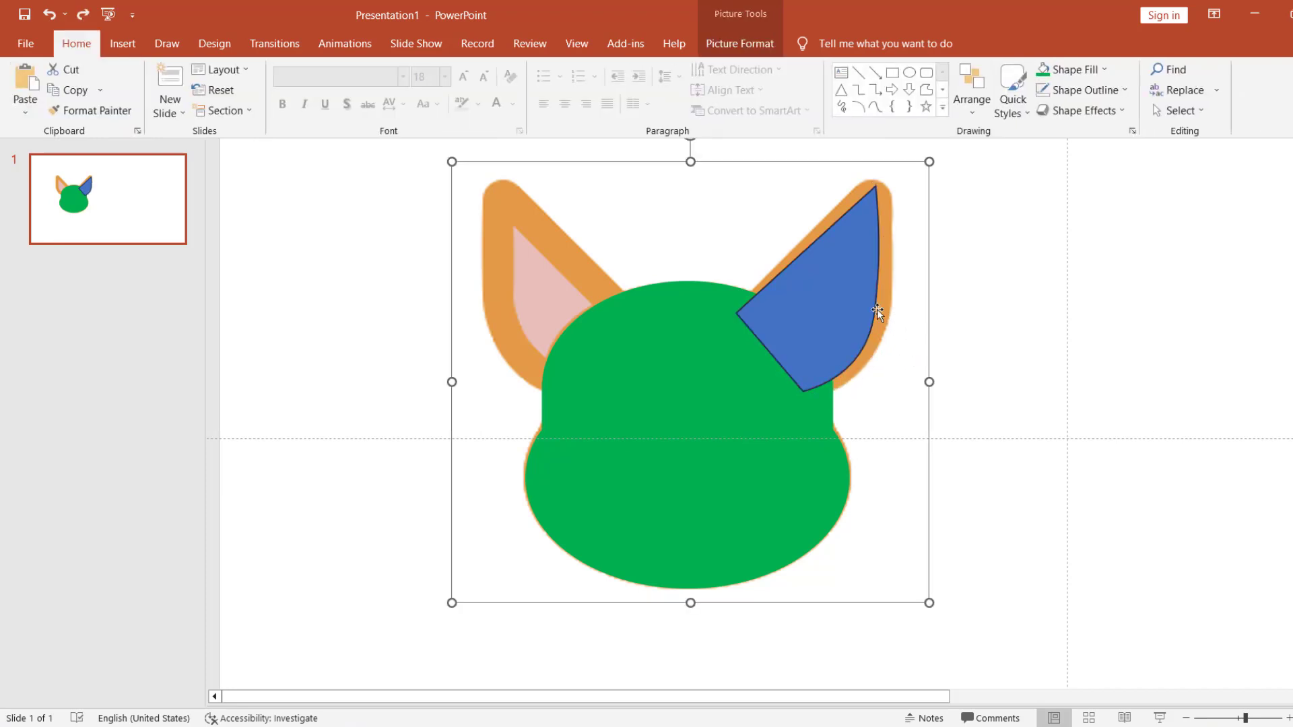
click(847, 291)
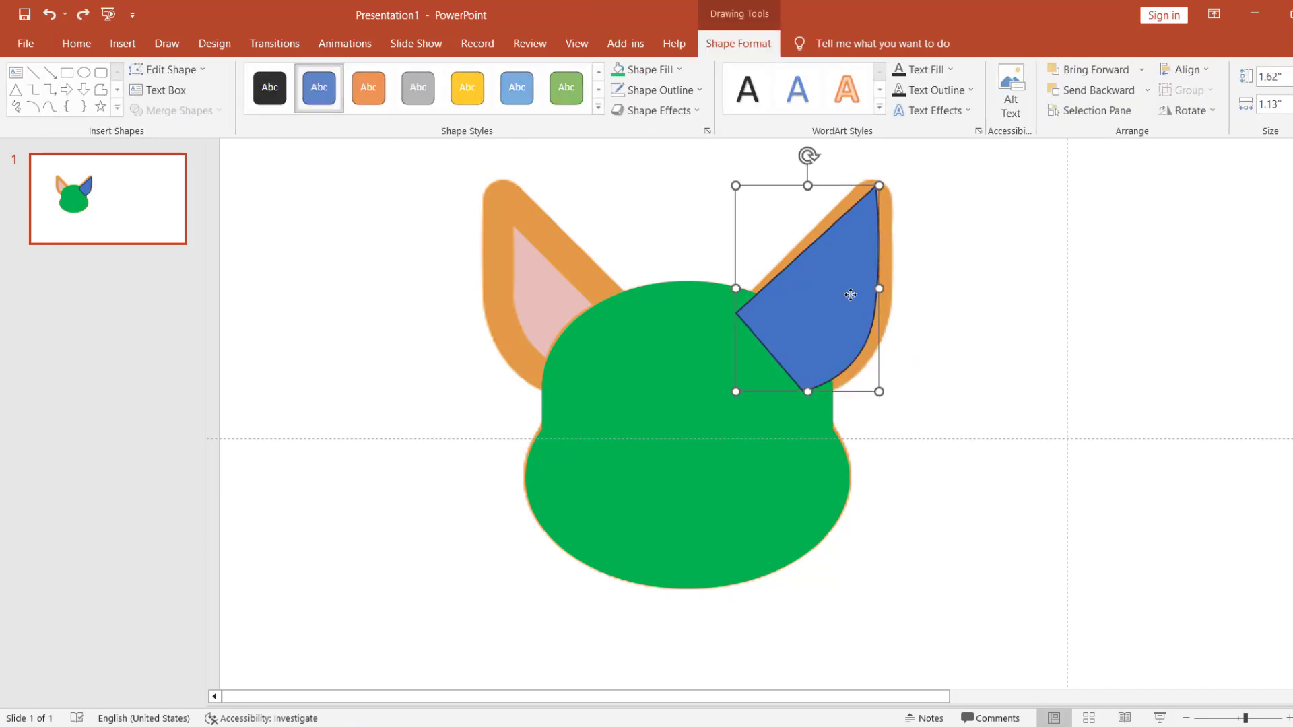
click(694, 91)
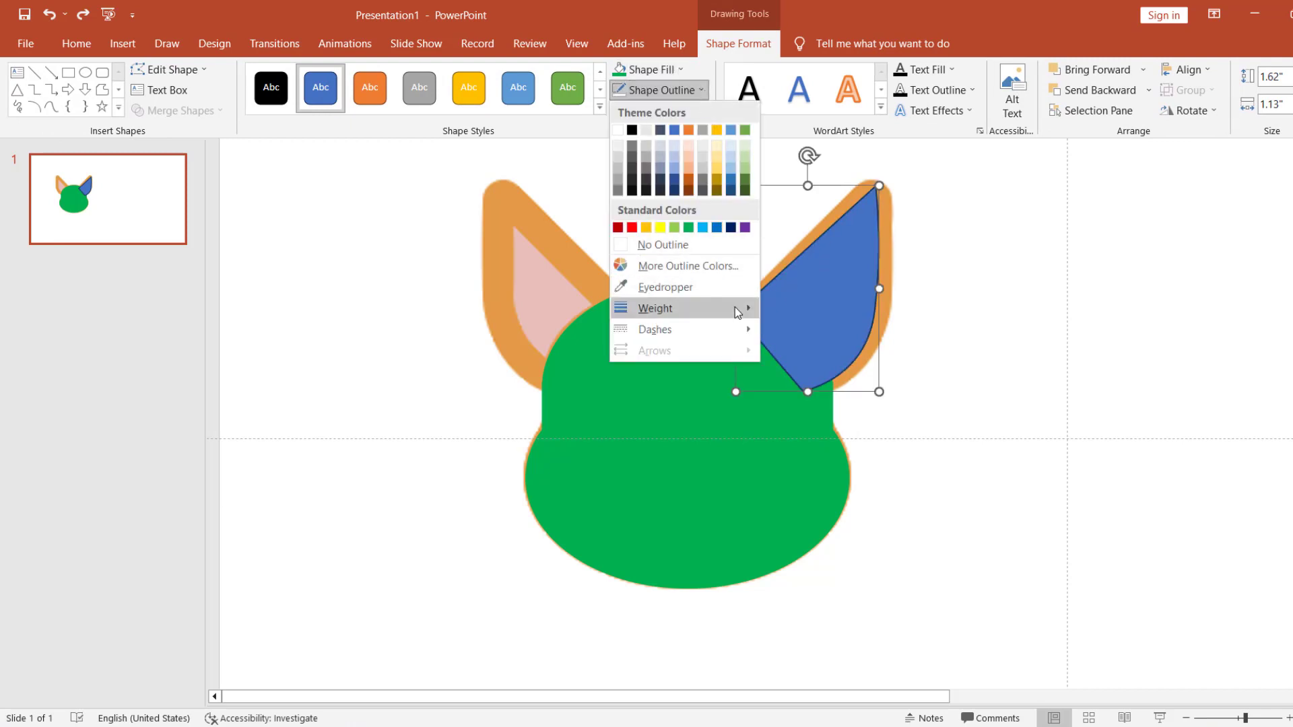
mouse_move(683, 308)
click(817, 454)
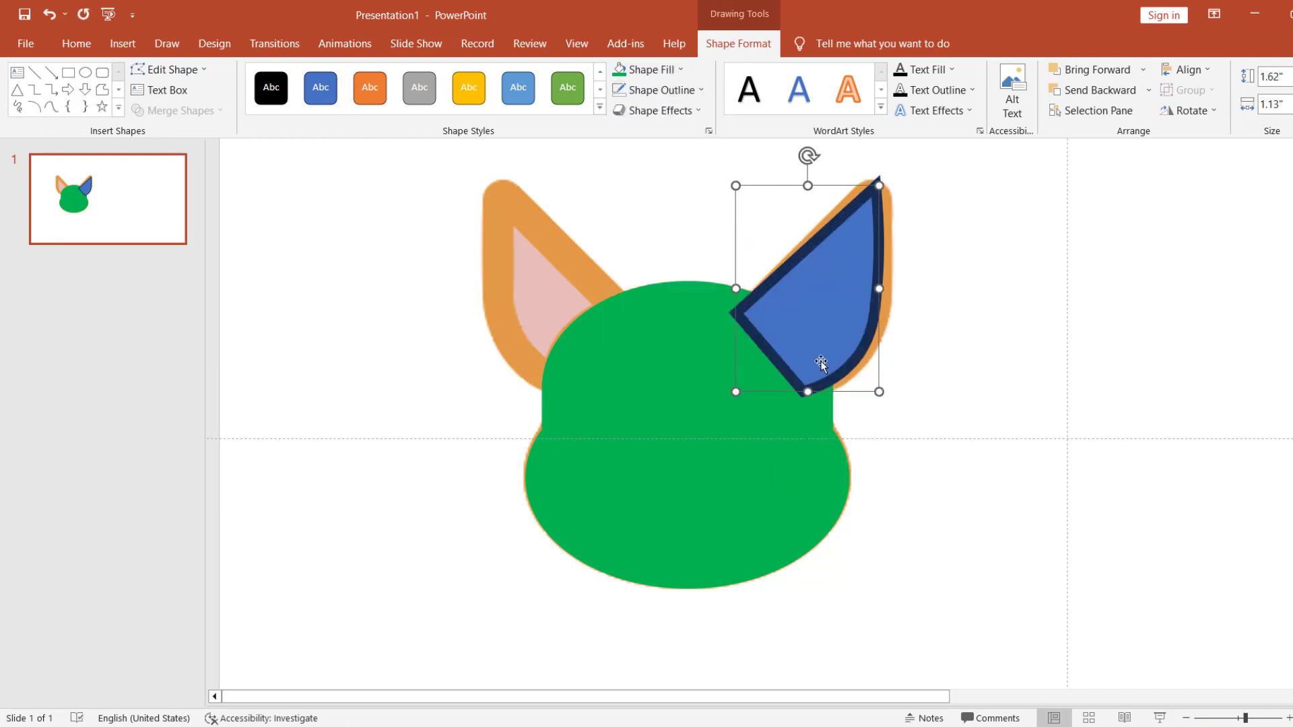
click(680, 68)
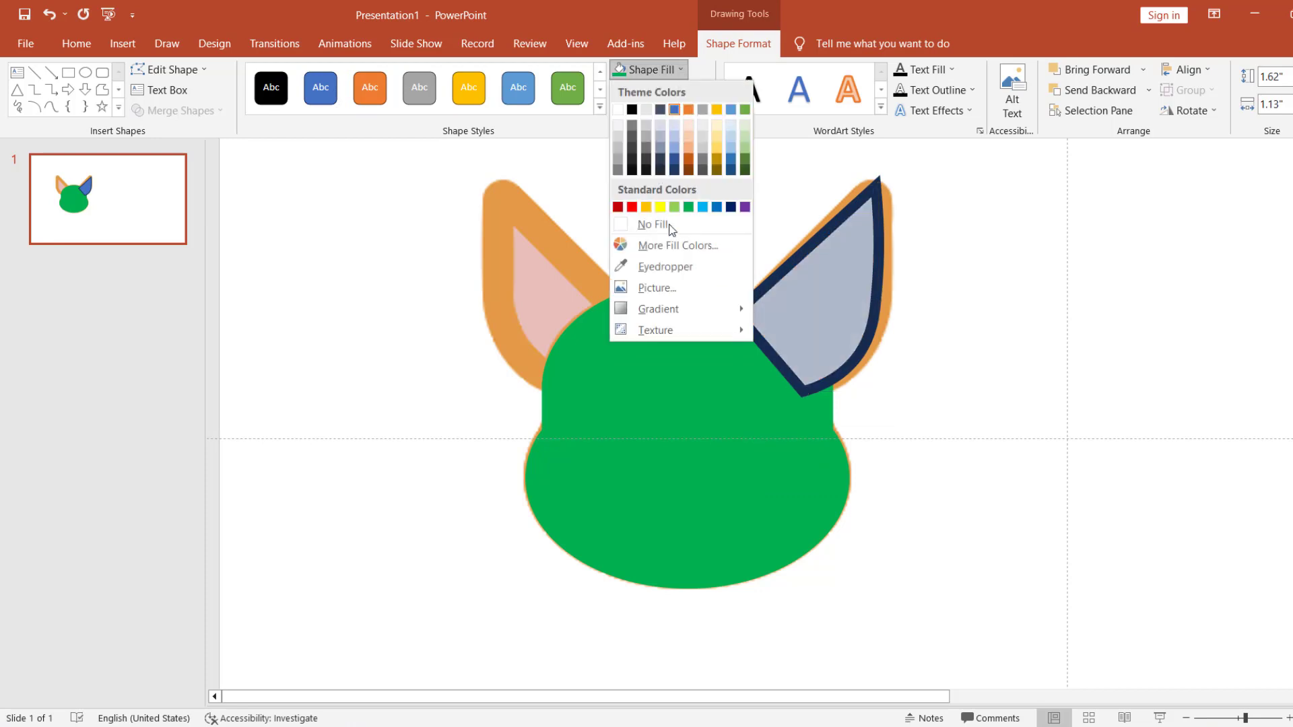
click(667, 266)
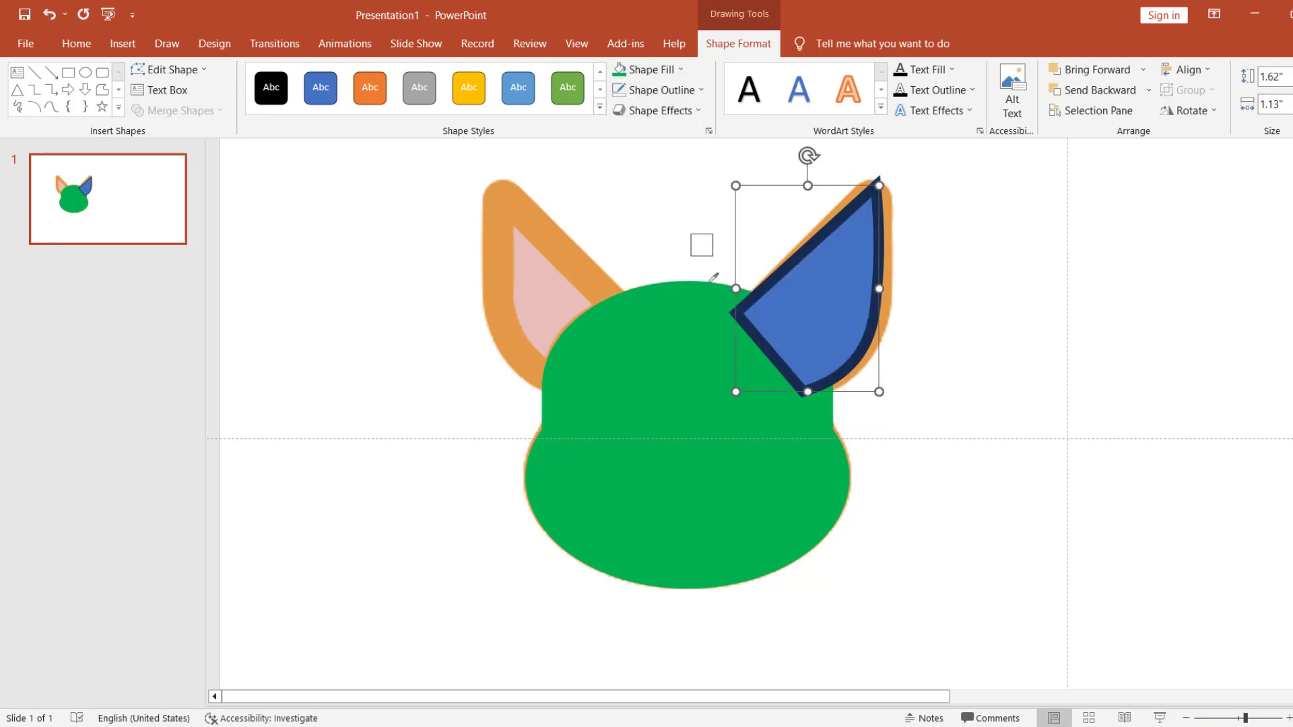
click(609, 270)
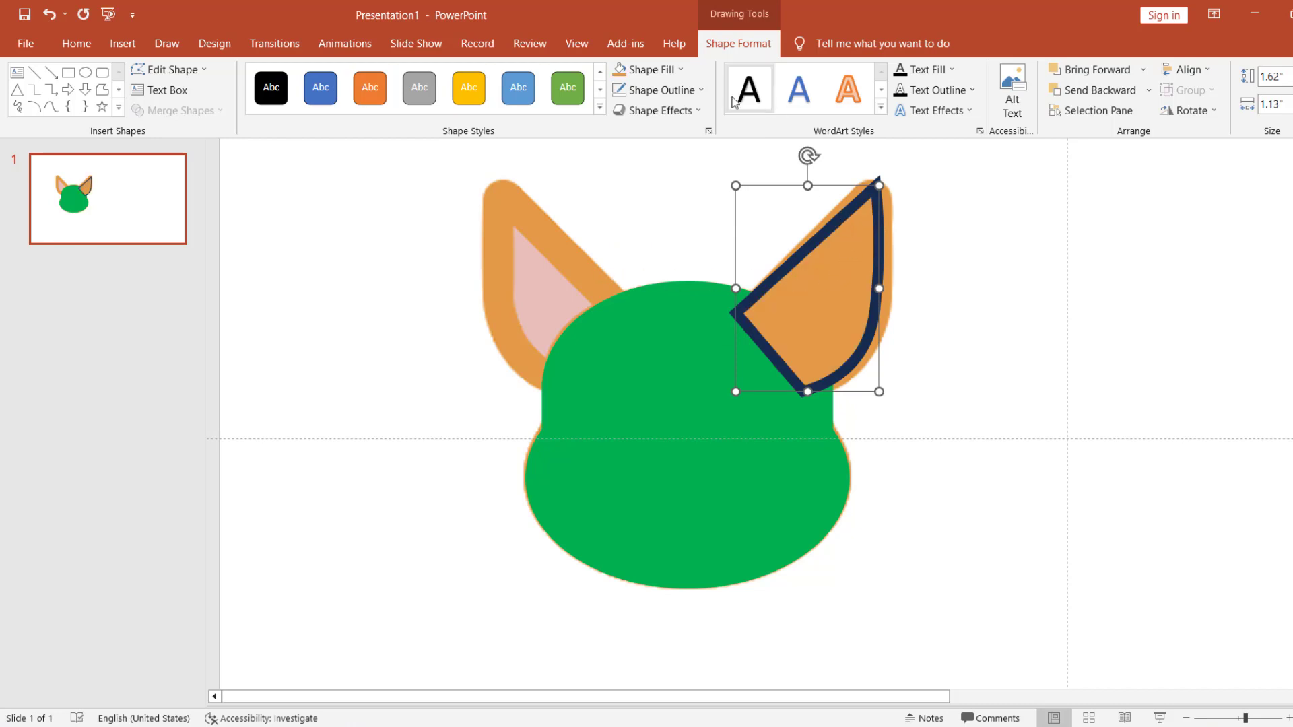
click(702, 89)
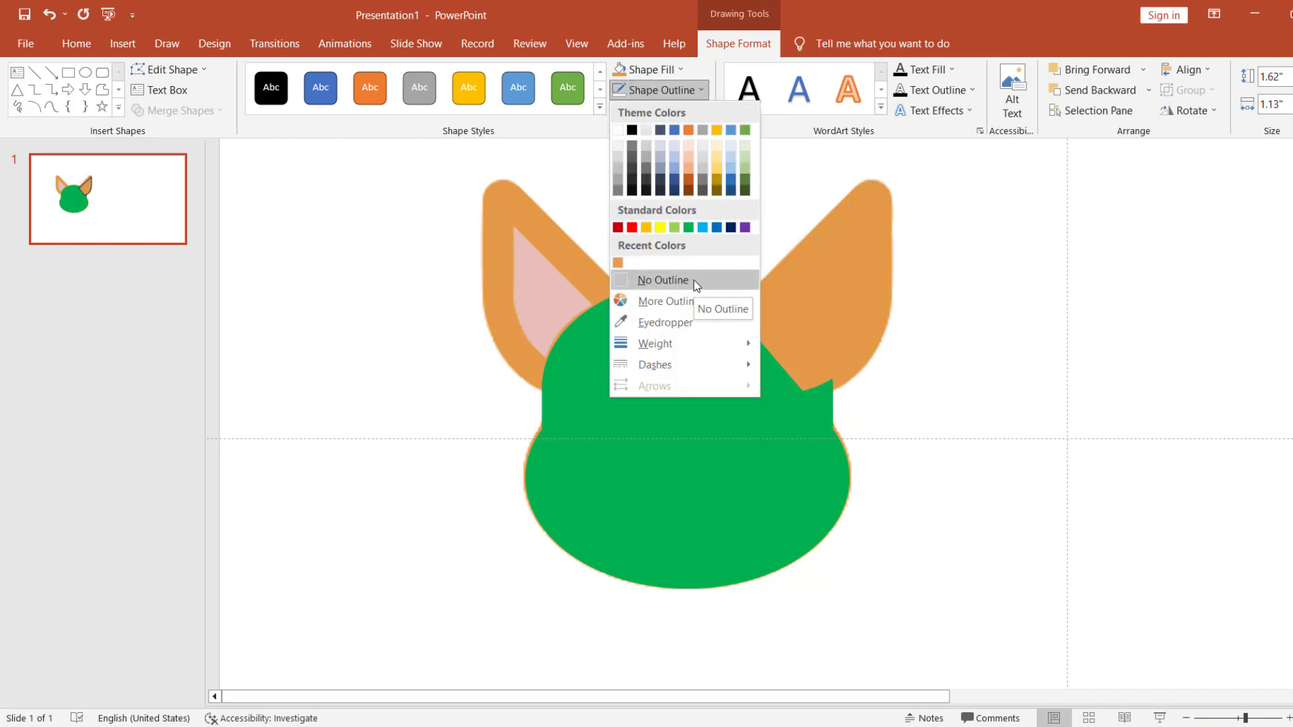
click(850, 260)
drag(872, 262, 1017, 335)
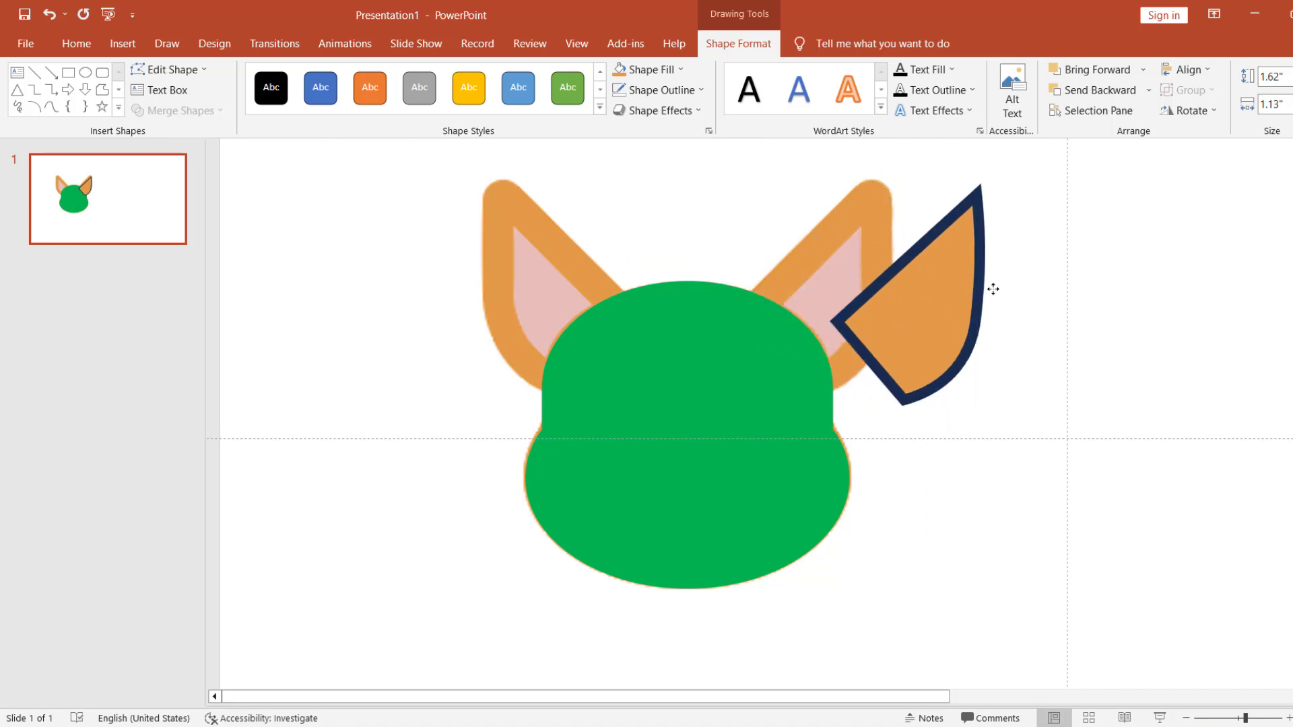
Step: Eyedrop orange for the ear's outline and pink for its fill, then set it over the right ear
click(702, 91)
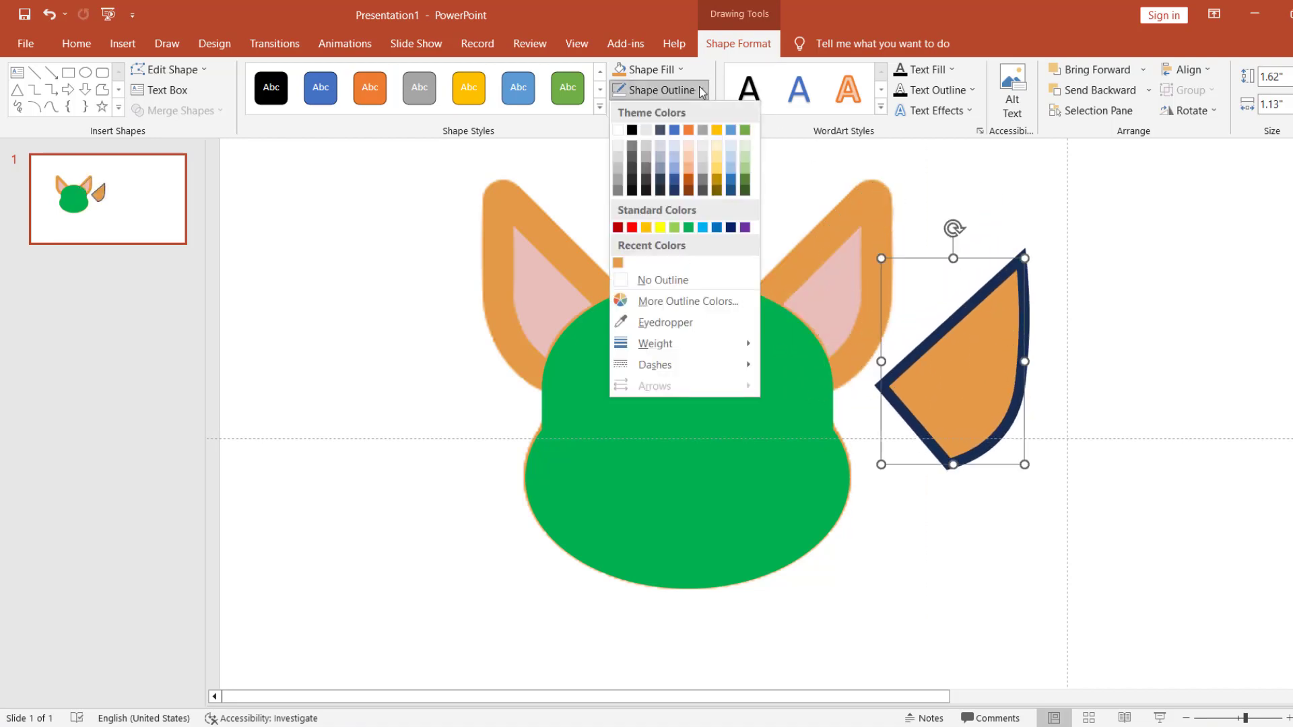
click(673, 322)
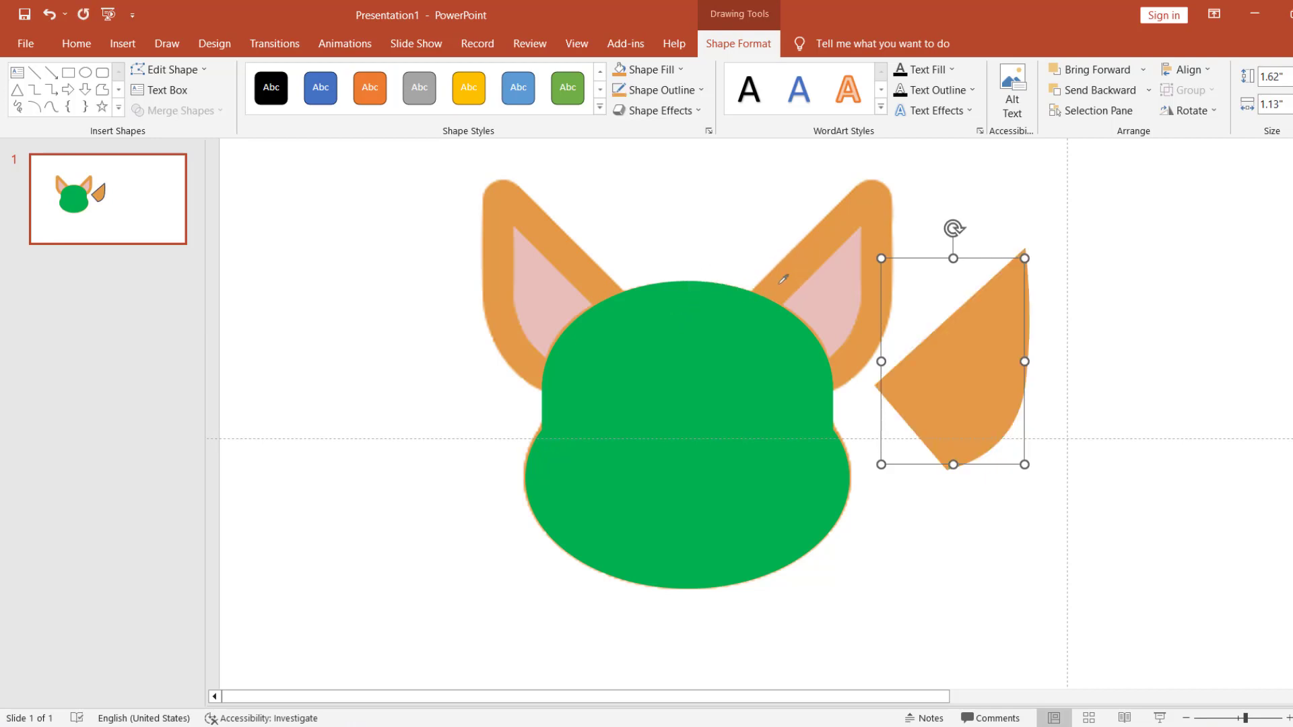
click(805, 259)
click(679, 71)
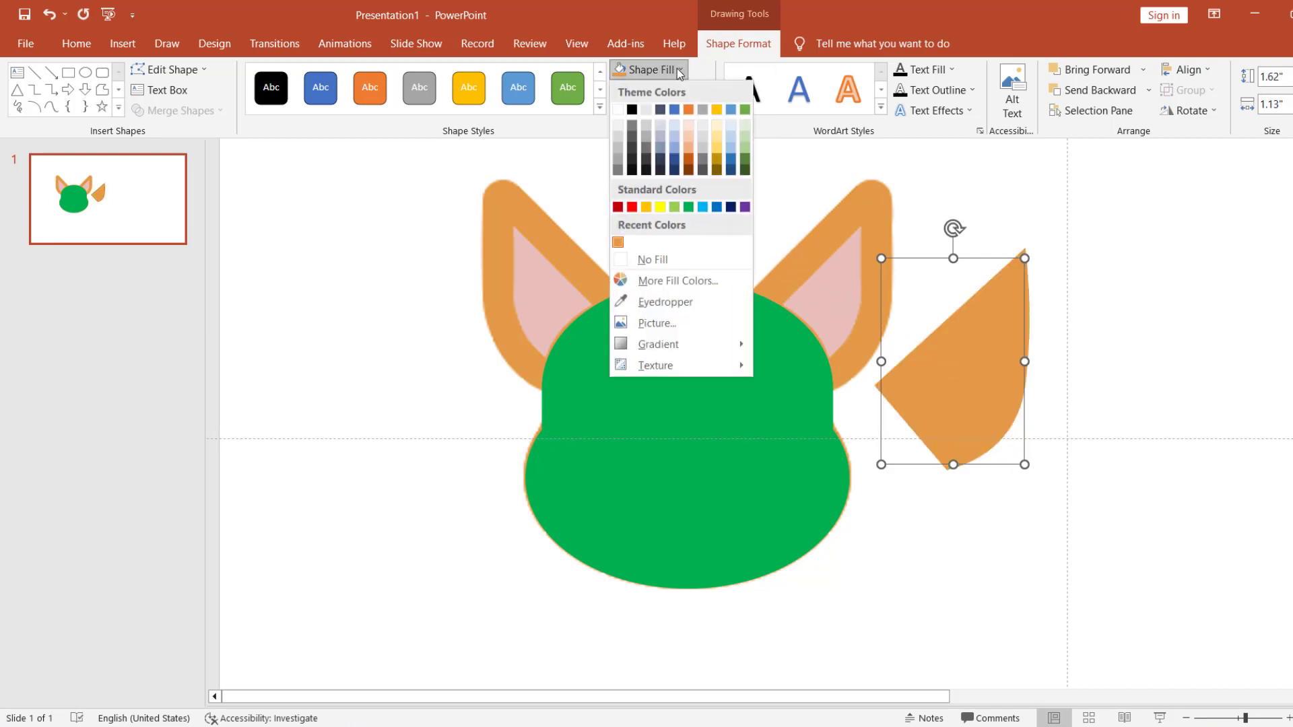
click(682, 302)
click(832, 300)
drag(959, 332, 816, 252)
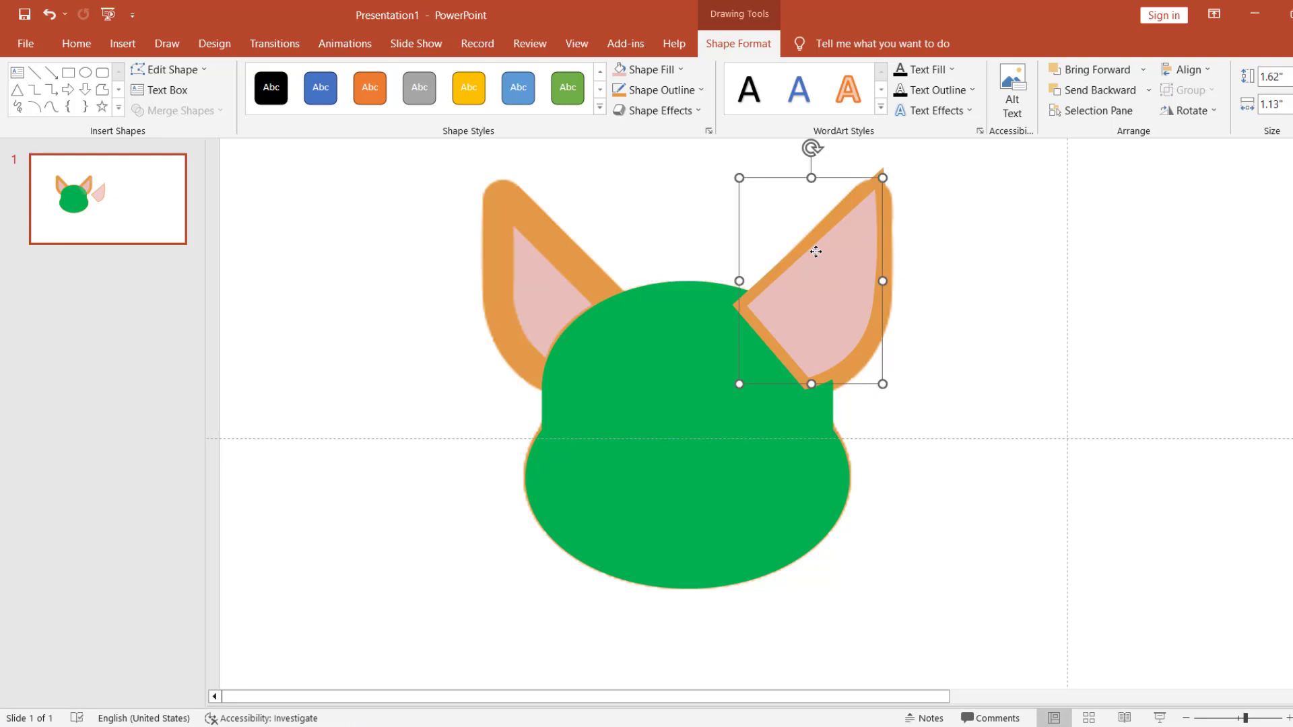
Step: Duplicate the ear, flip the copy horizontally, and place it on the left ear
click(592, 262)
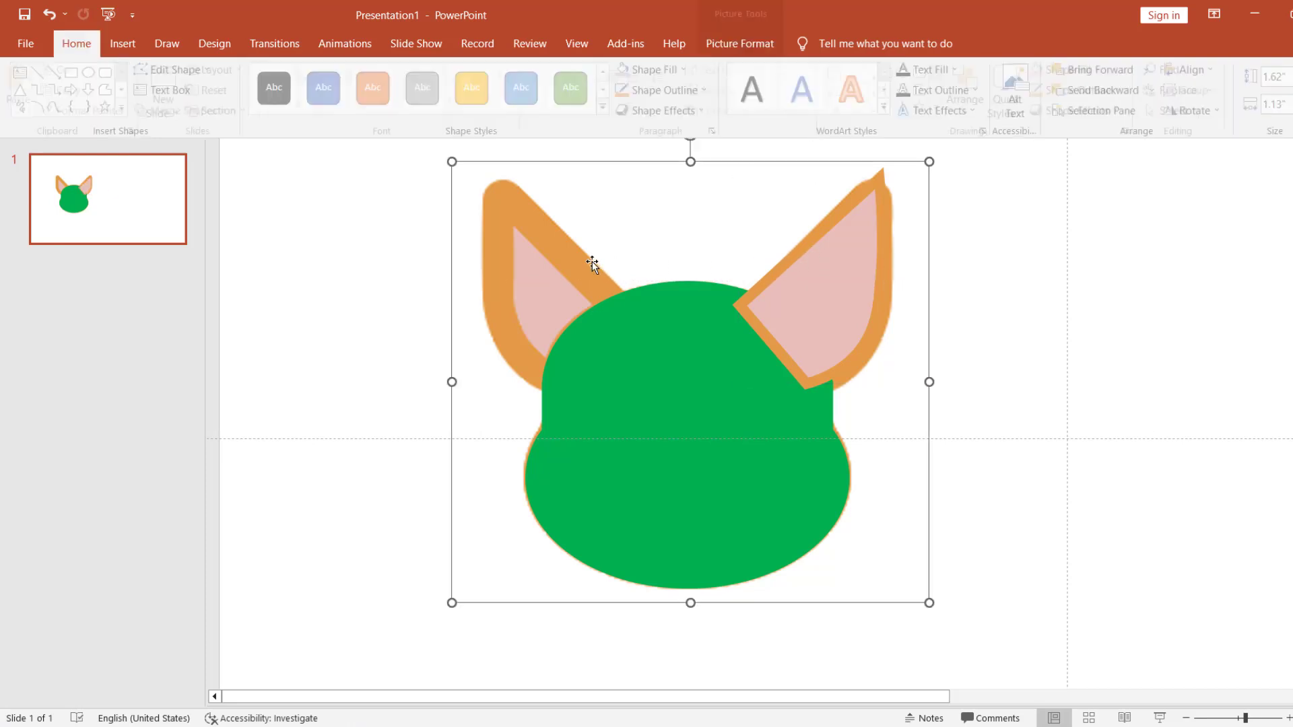
click(772, 285)
key(ctrl+d)
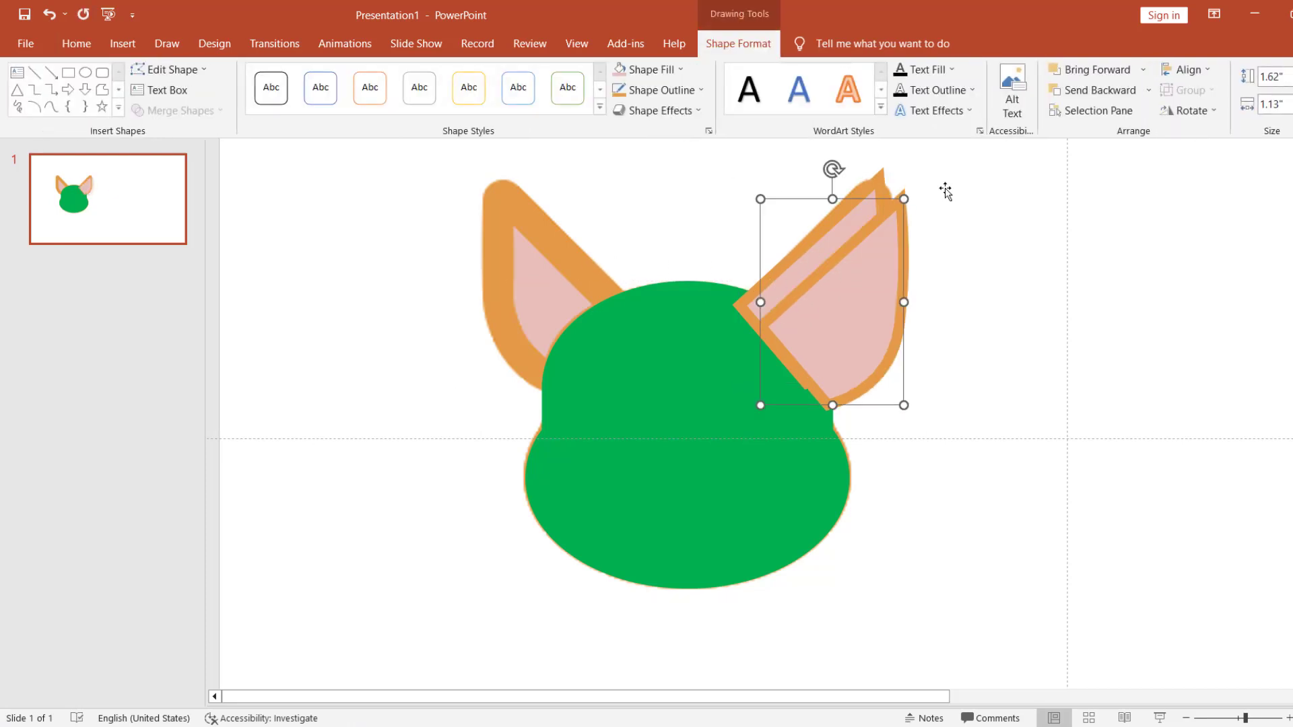
click(1189, 110)
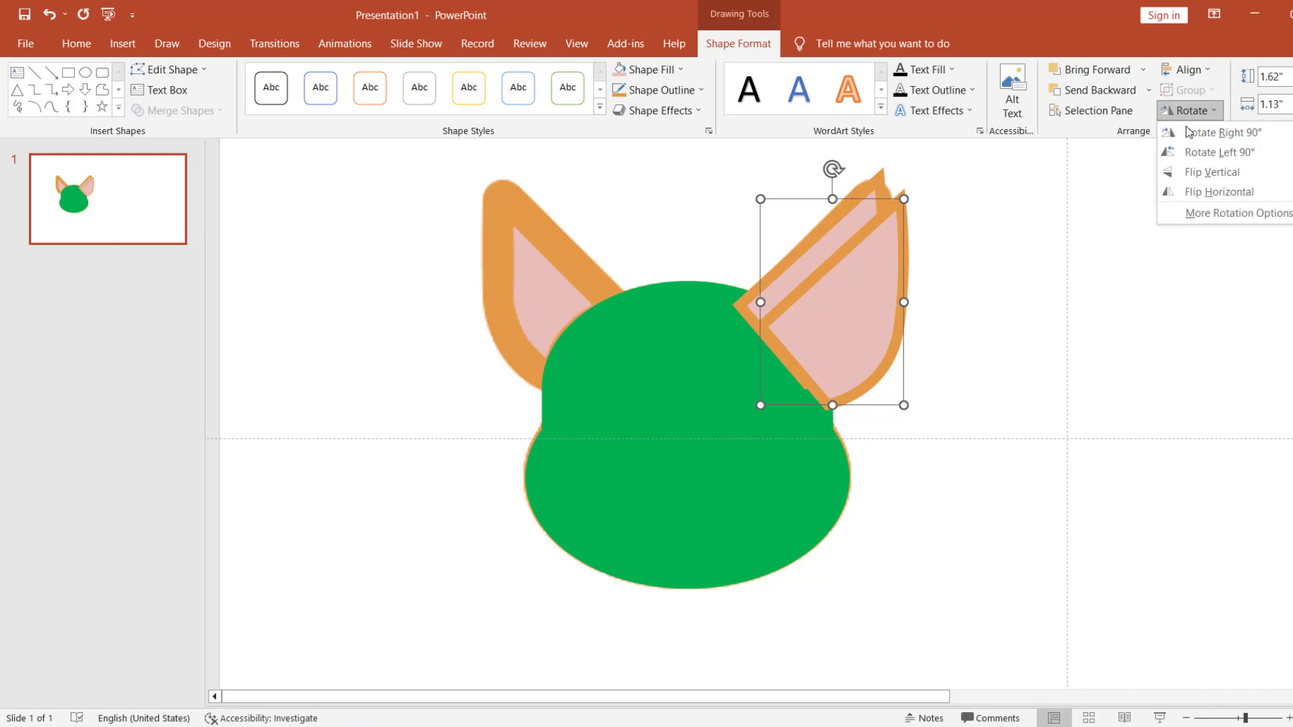
click(1213, 192)
drag(874, 302, 604, 282)
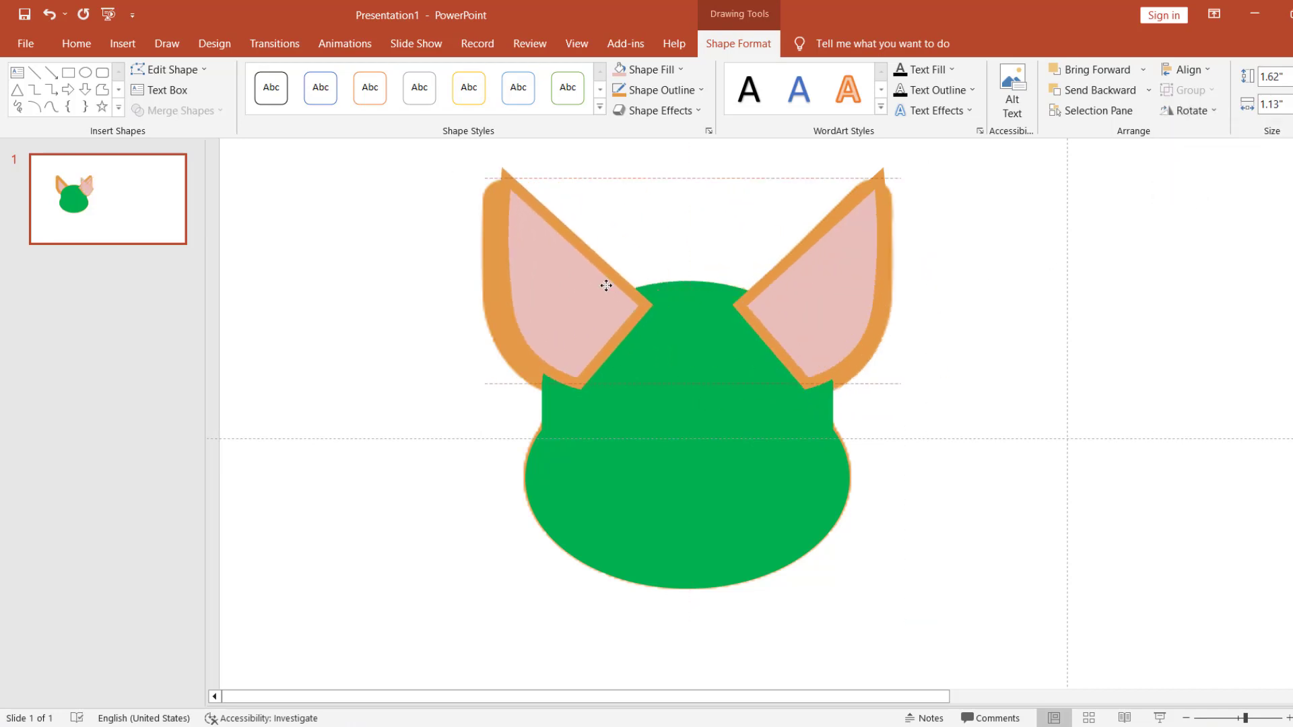
Step: Move both ears and the green head together beside the corgi picture
click(759, 293)
shift+click(600, 296)
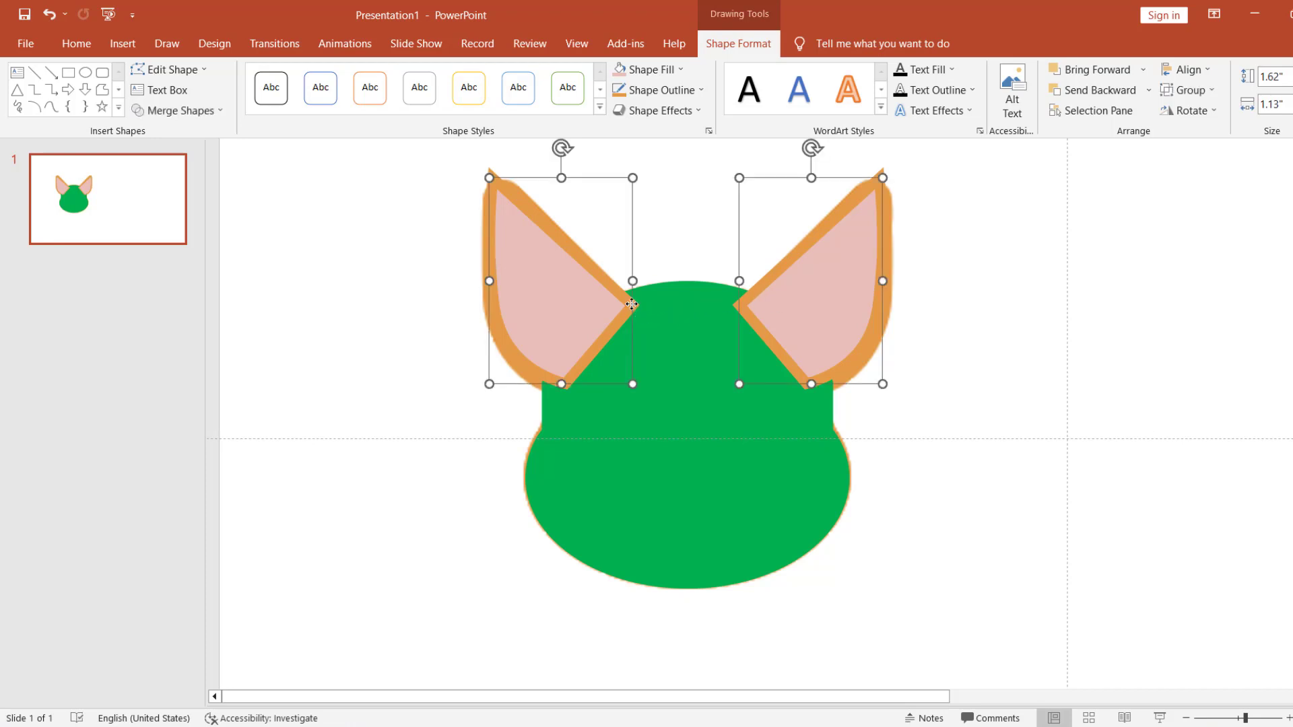
shift+click(657, 340)
drag(657, 340, 1093, 352)
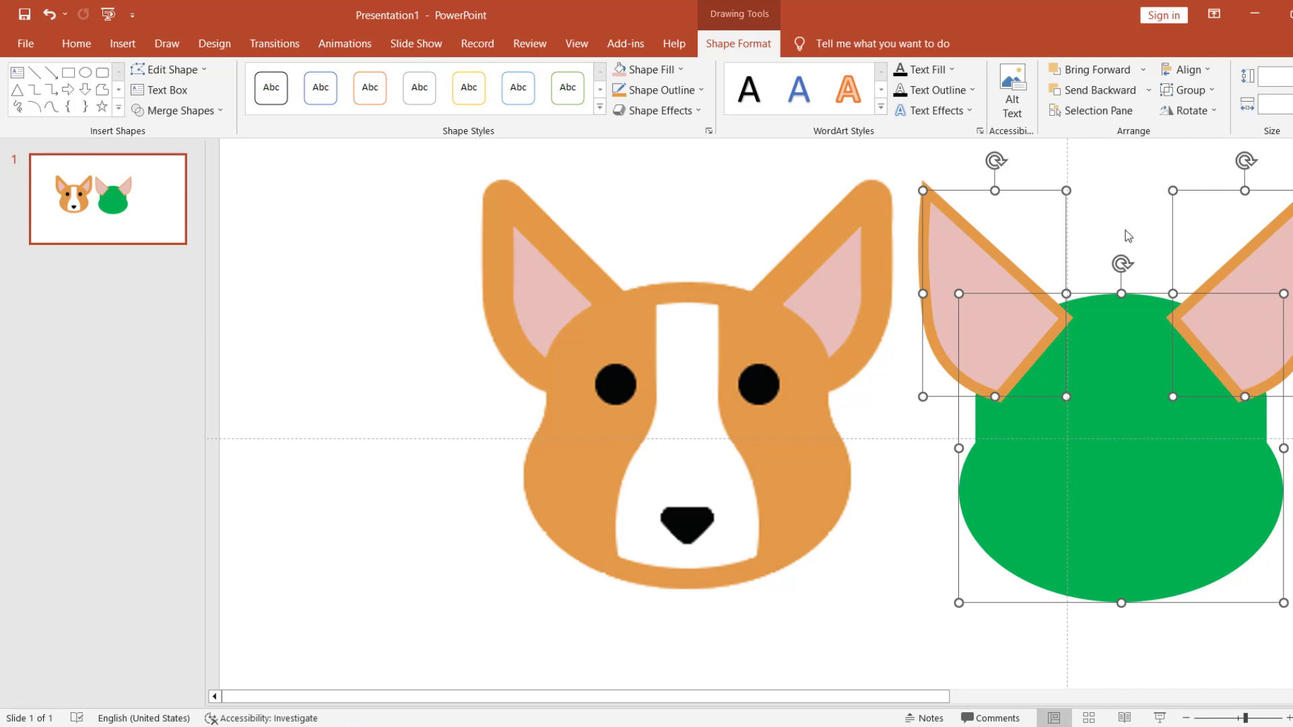
Step: Bring the green head shape to the front so both pink ears sit behind it
click(1128, 235)
click(1115, 309)
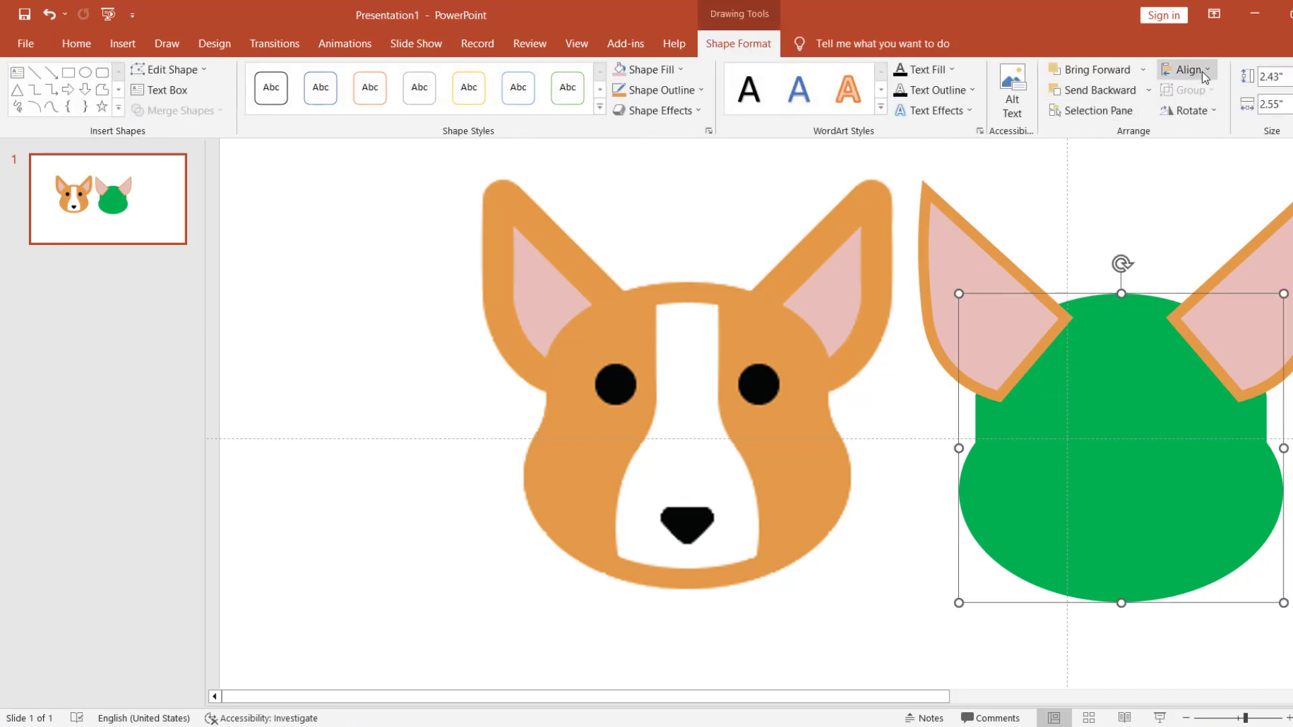
click(1205, 76)
click(1075, 178)
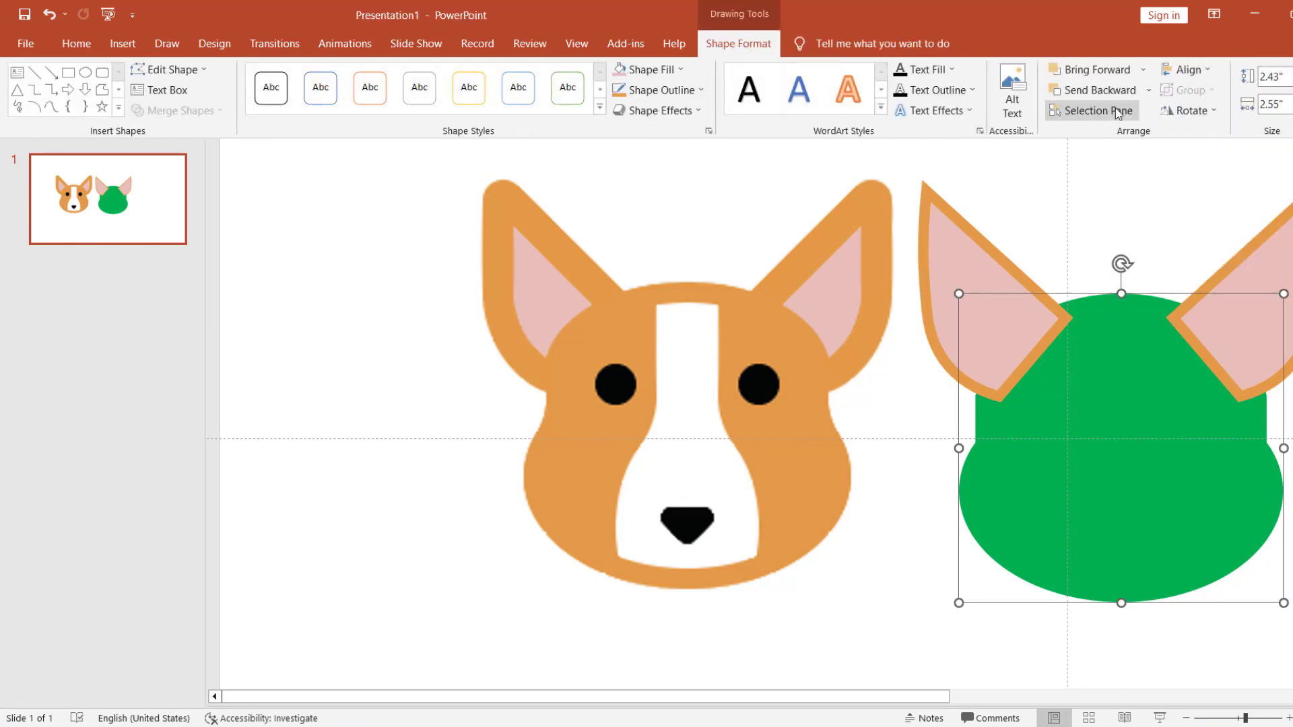
click(1143, 70)
click(1129, 118)
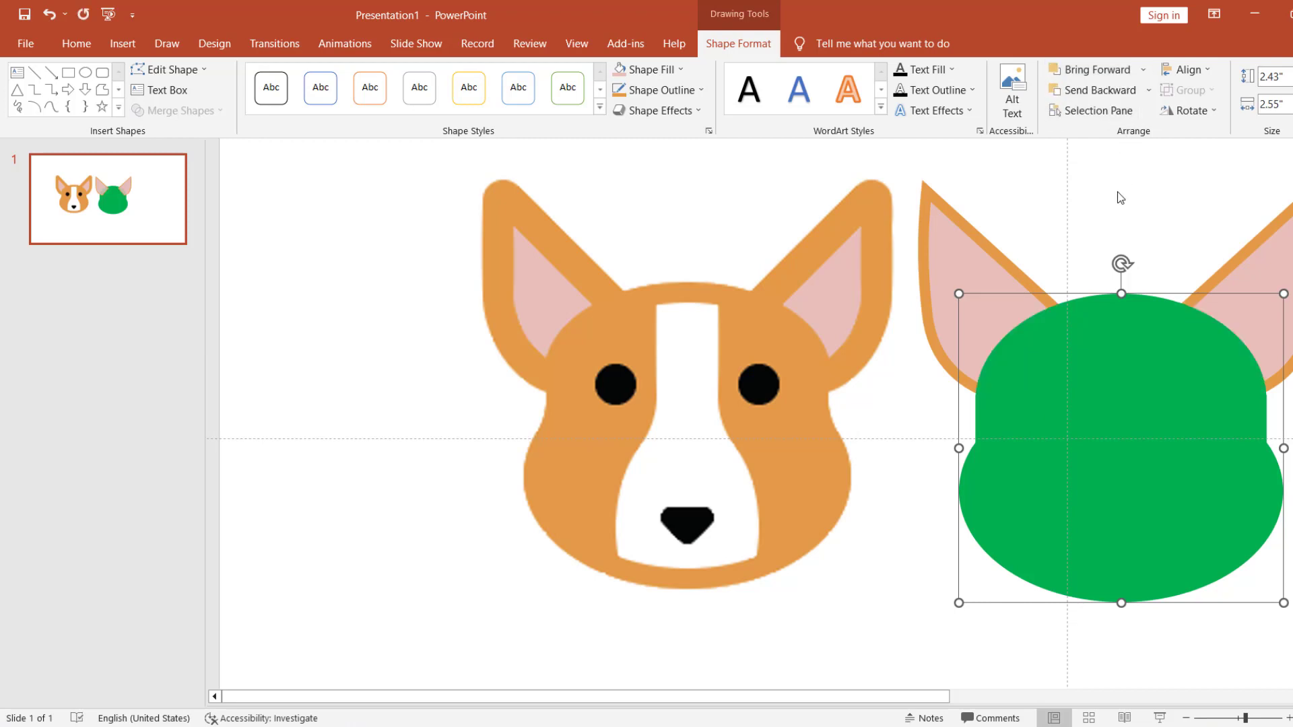
click(1121, 198)
ctrl+scroll(1111, 207, down, 2)
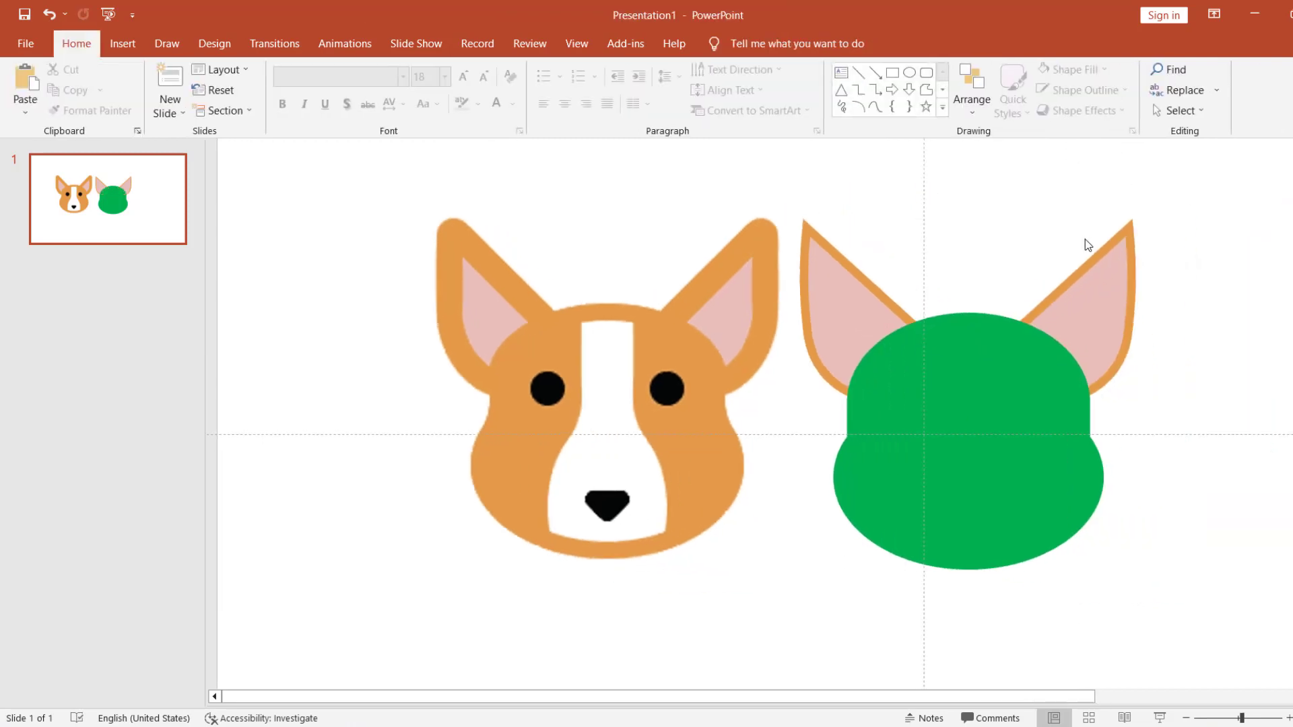
ctrl+scroll(1085, 240, up, 1)
Step: Draw a small black circle and move it onto the green head as the first eye
click(910, 72)
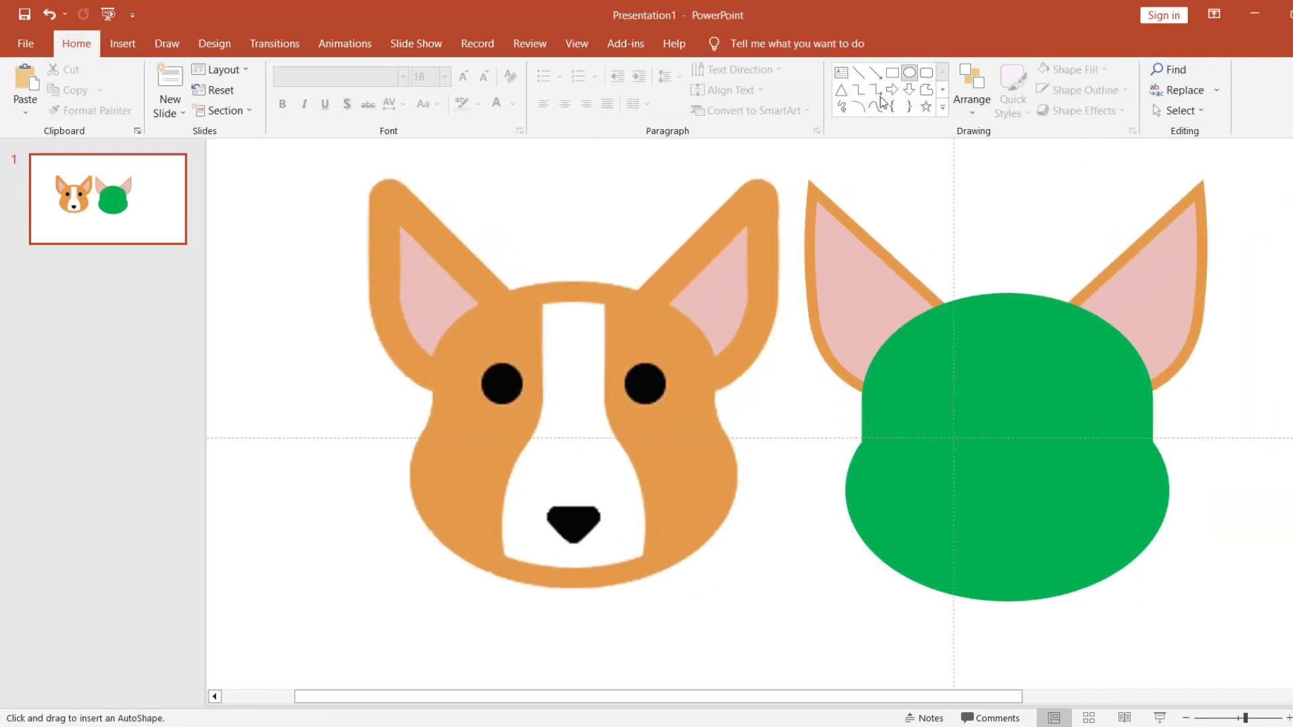
drag(622, 200, 659, 237)
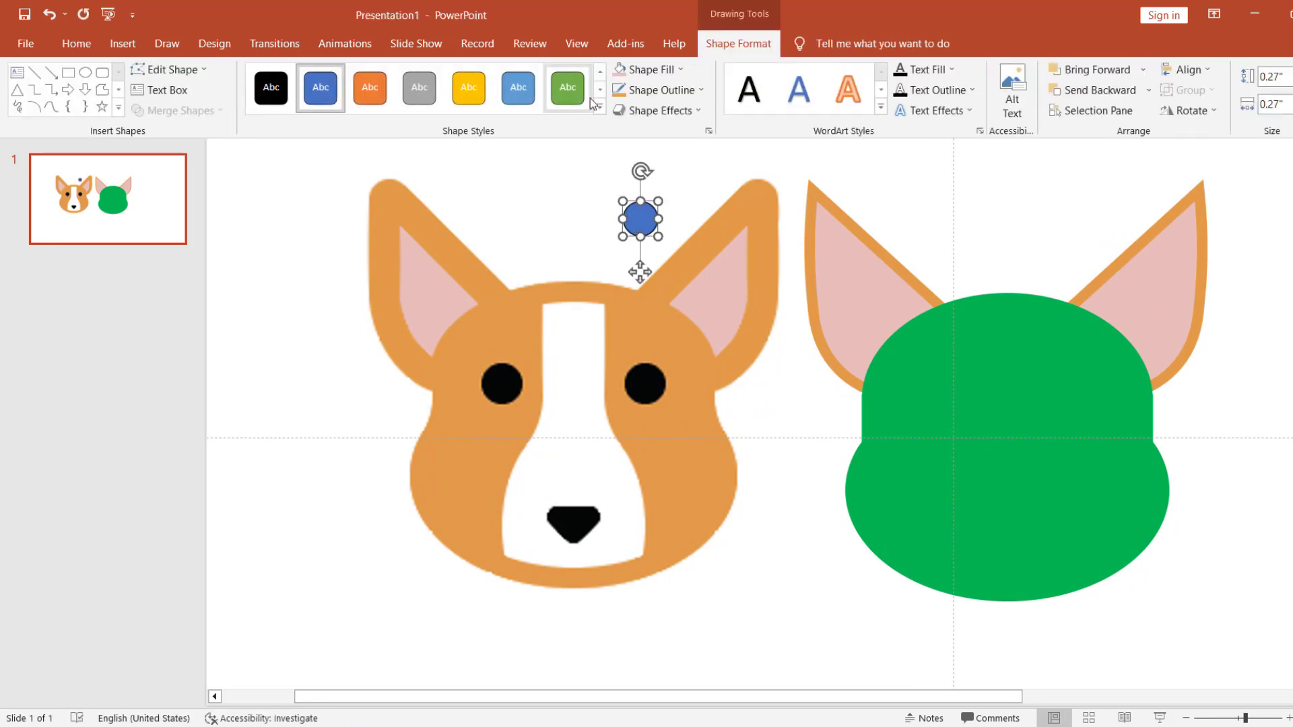
click(665, 74)
click(632, 110)
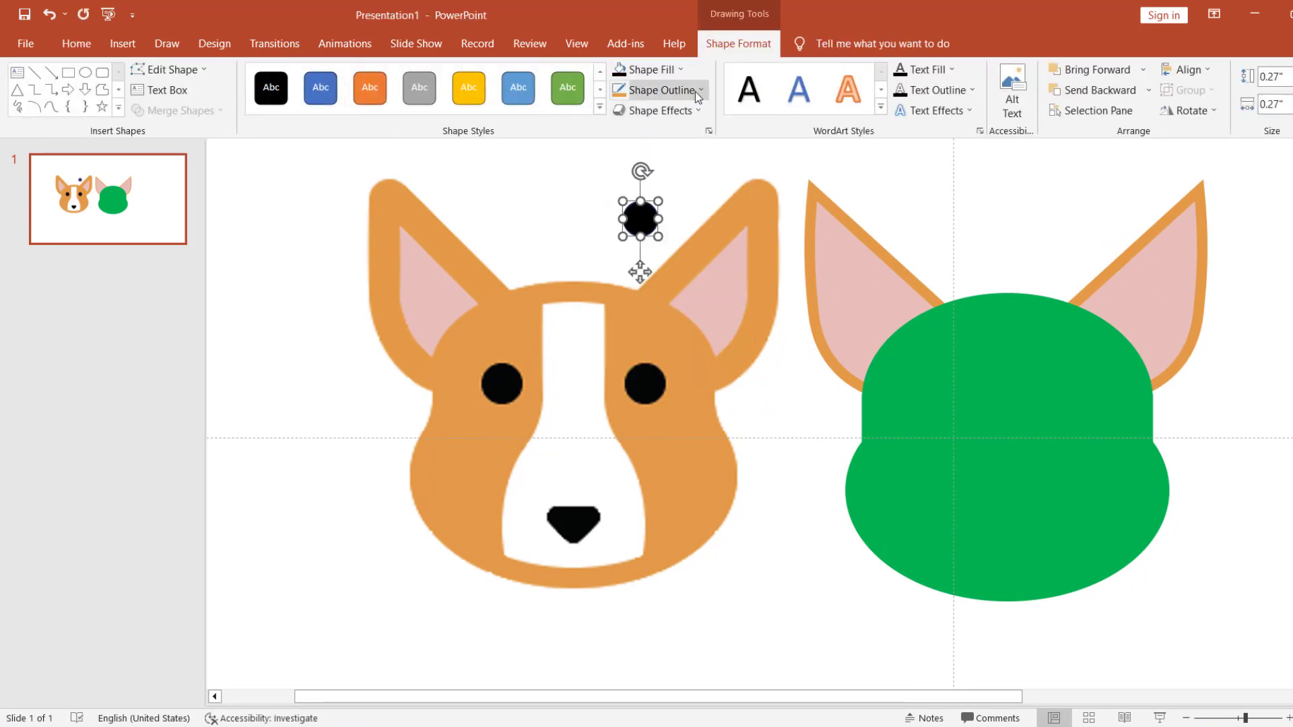
click(670, 89)
click(620, 131)
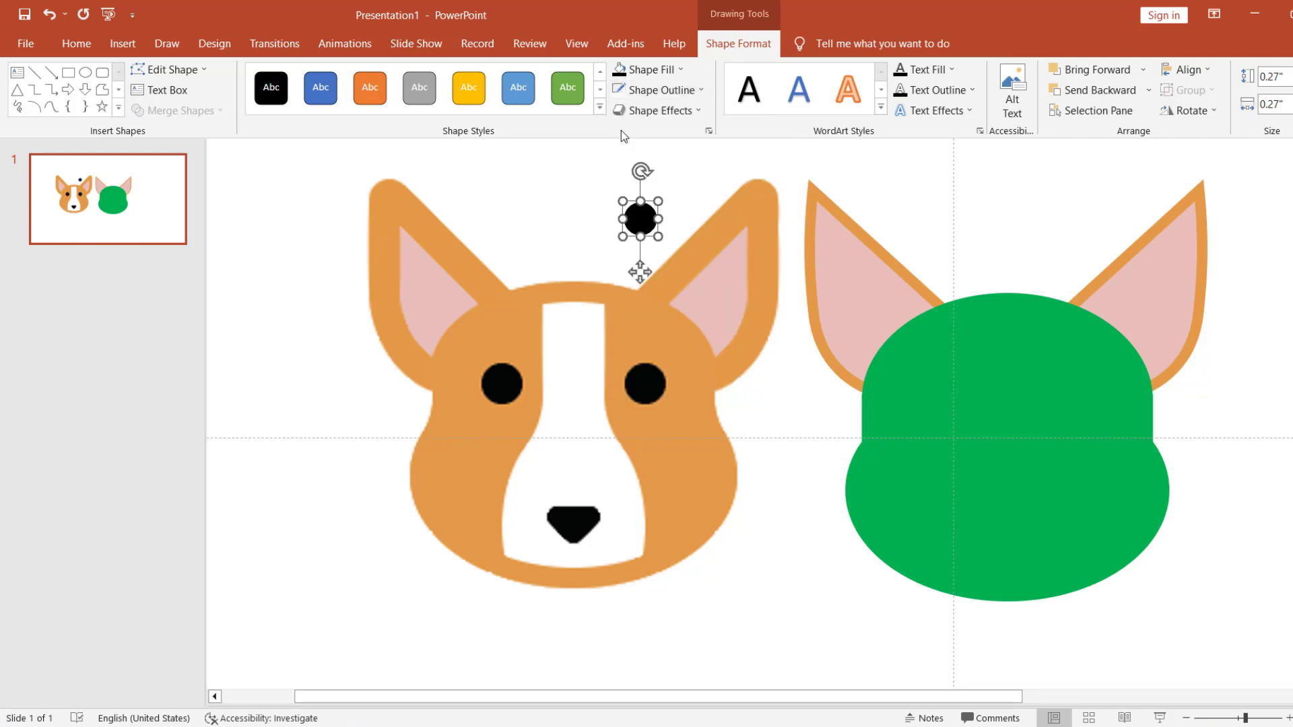
drag(645, 219, 926, 379)
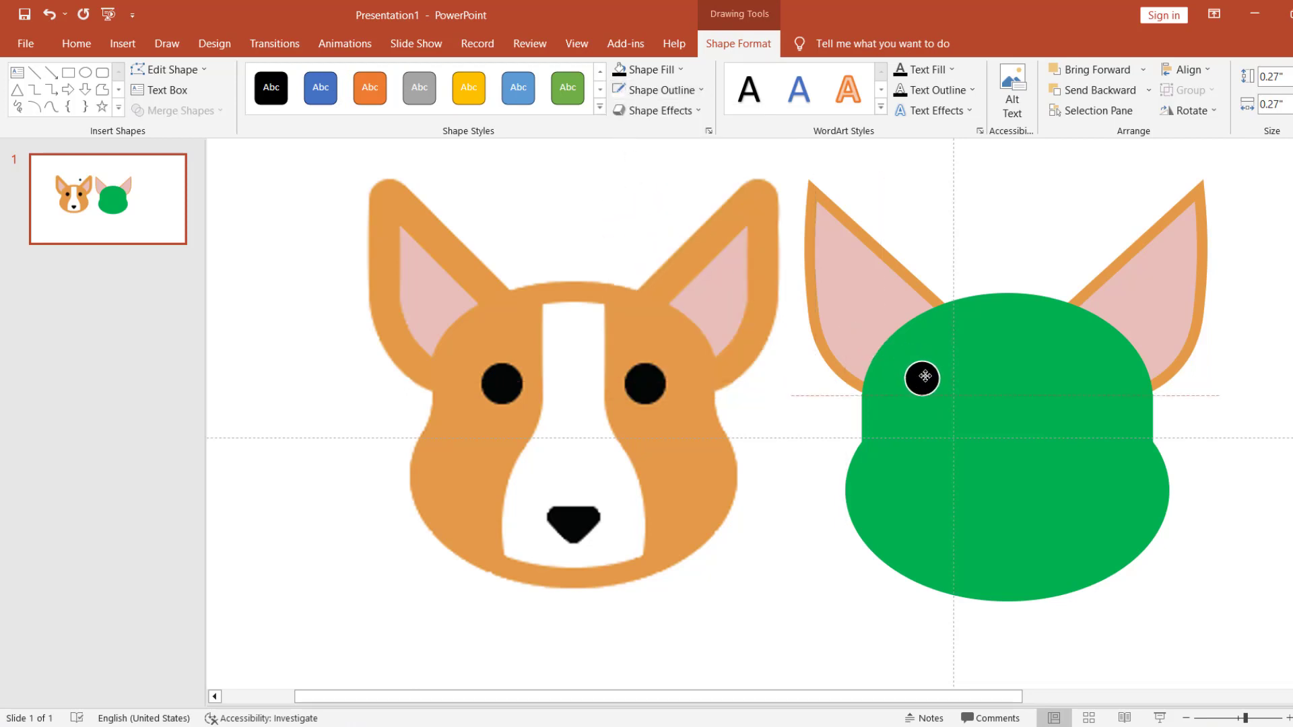
Step: Remove the eye's outline and copy it level to the right as the second eye
click(701, 90)
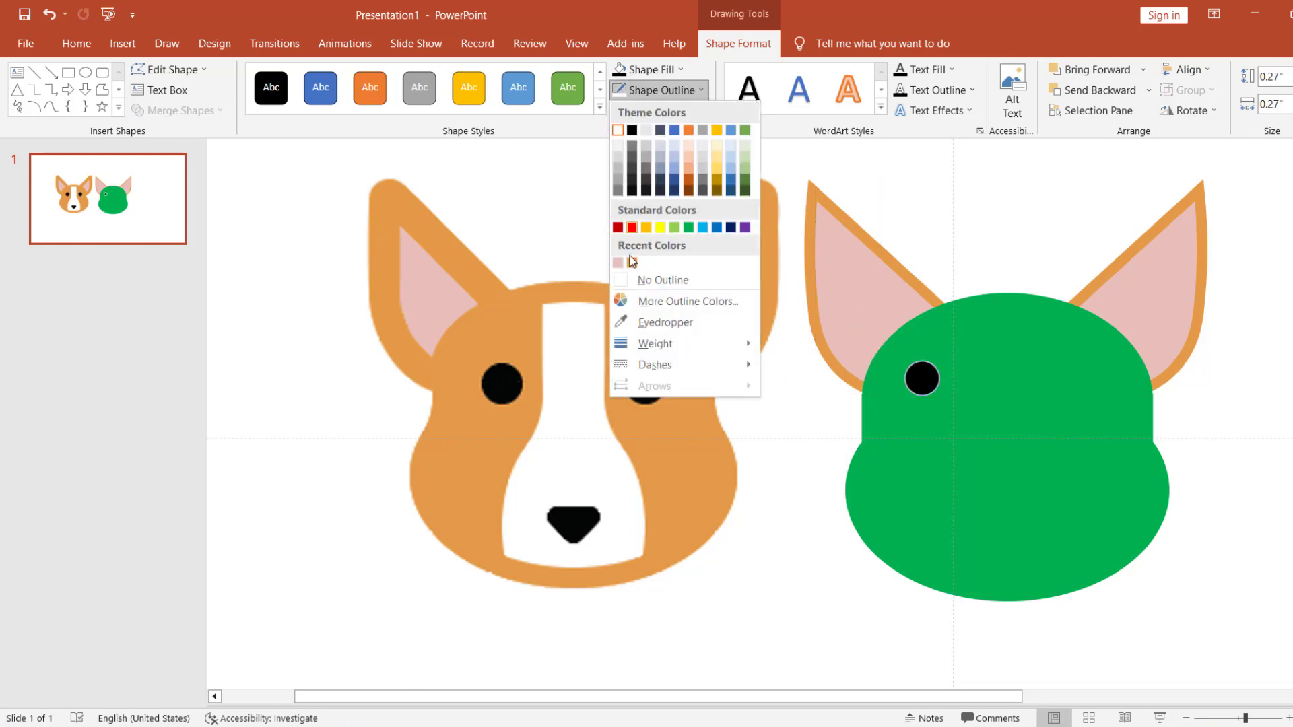
click(644, 281)
drag(924, 389, 917, 391)
drag(920, 396, 1083, 376)
click(984, 237)
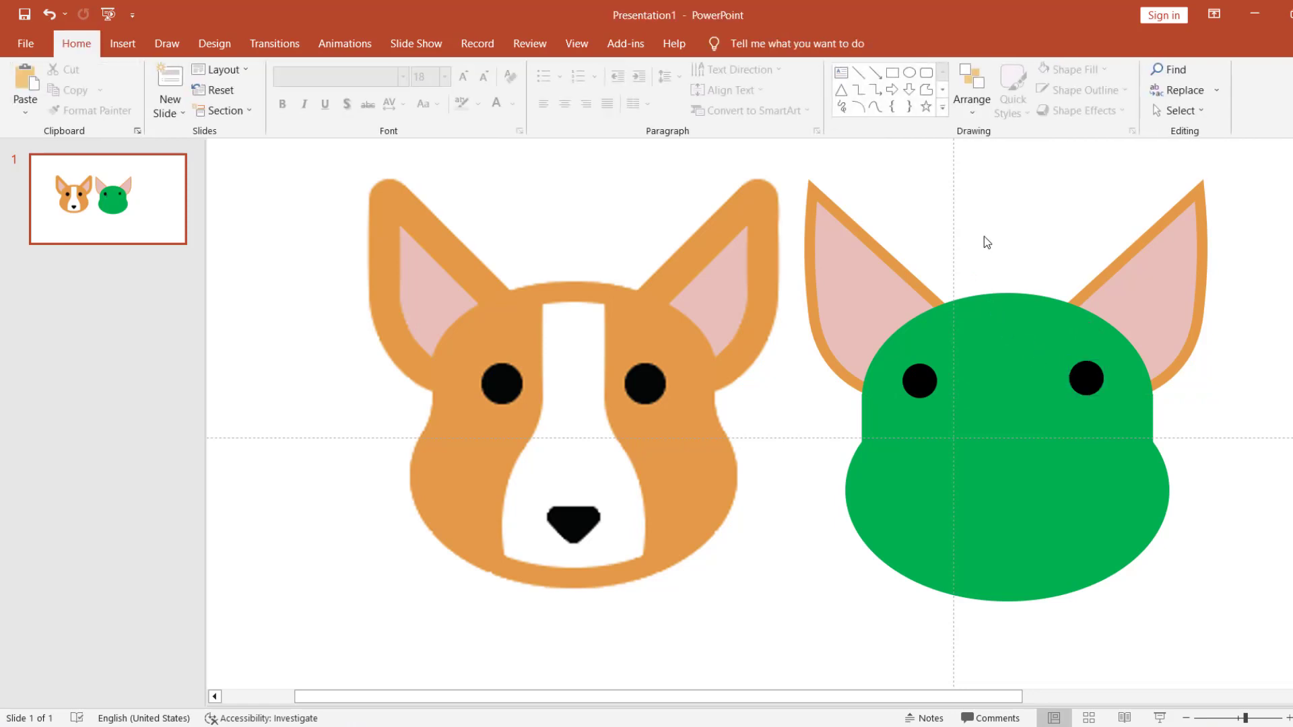
Step: Draw a blue rectangle on the face between the eyes
click(893, 75)
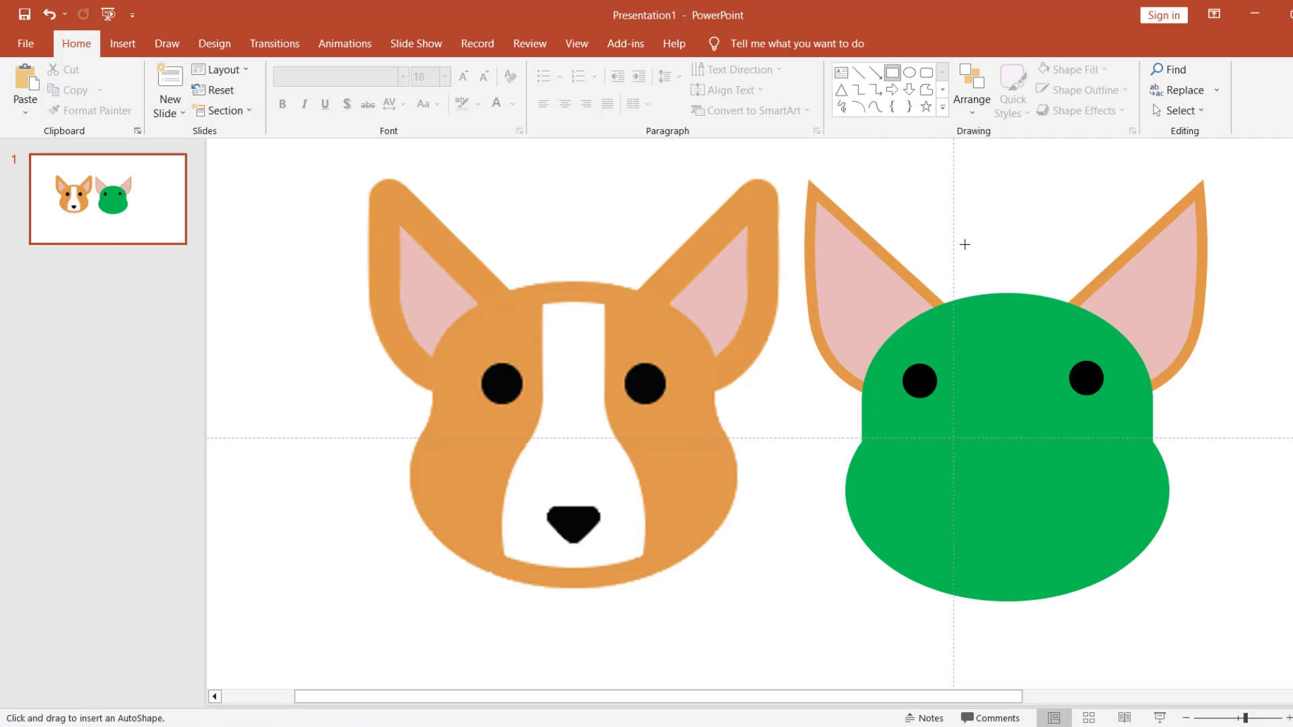
drag(965, 245, 1017, 361)
drag(992, 276, 1006, 361)
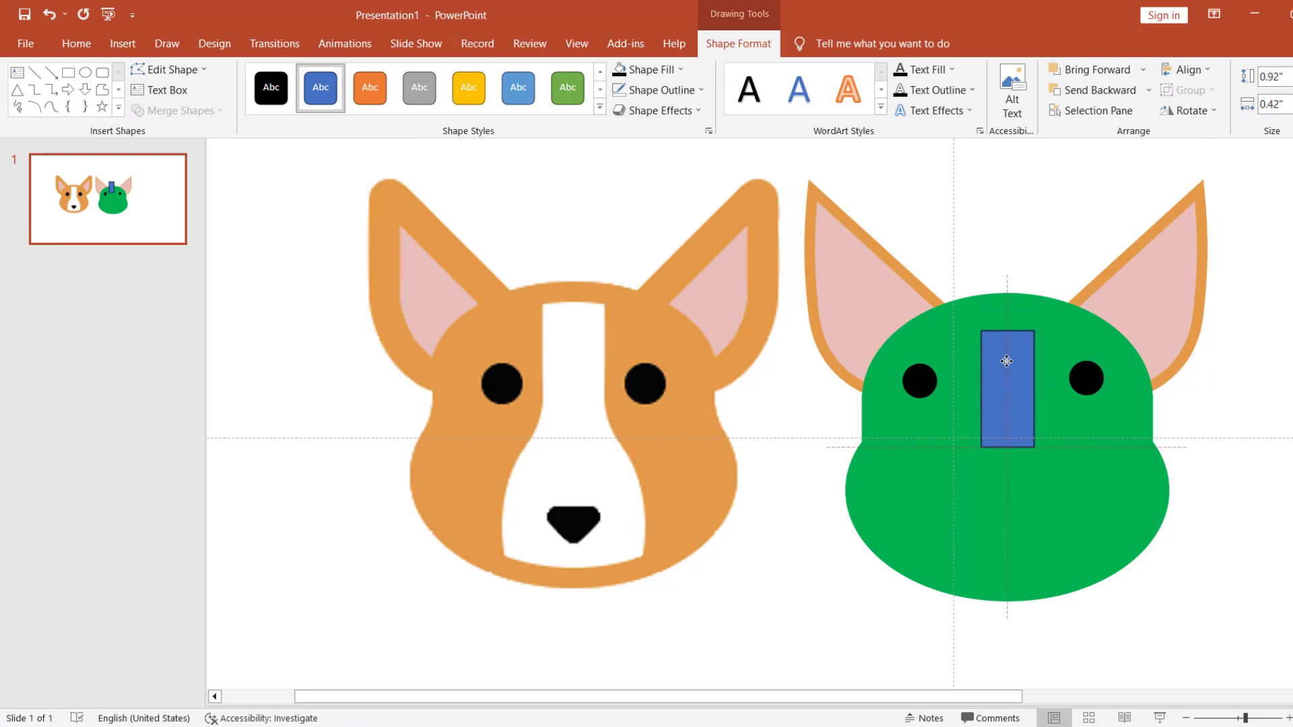
drag(1006, 361, 1006, 361)
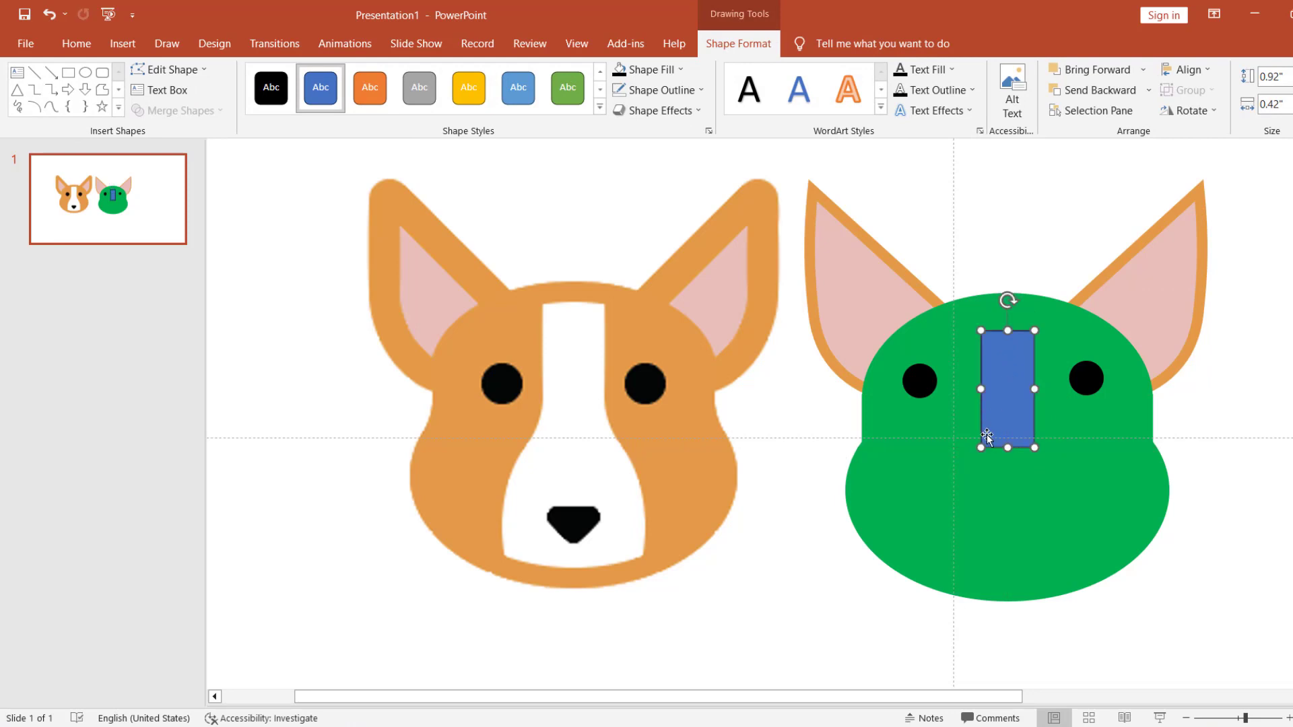
Step: Add a second rectangle below it reaching from the face's midline toward the chin
mouse_move(1000, 447)
mouse_down()
mouse_move(1004, 431)
mouse_move(989, 479)
mouse_up()
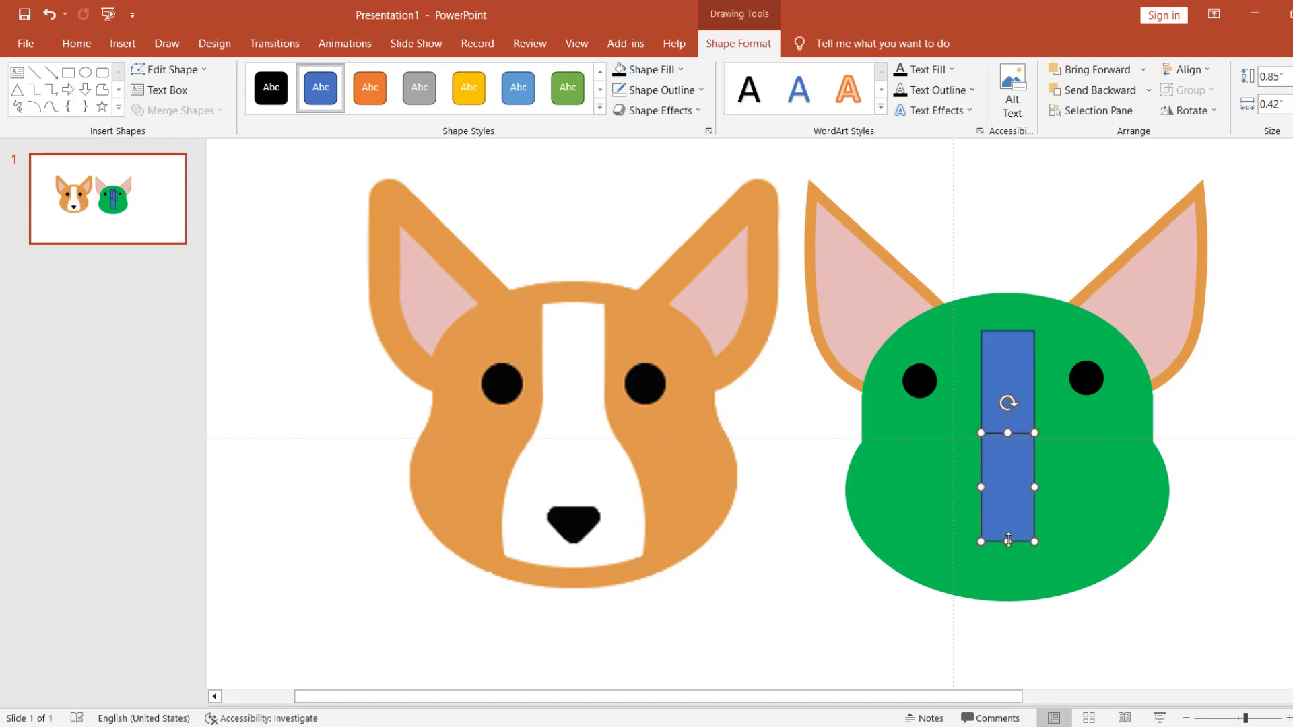
drag(1009, 549, 1012, 565)
ctrl+scroll(1007, 543, up, 3)
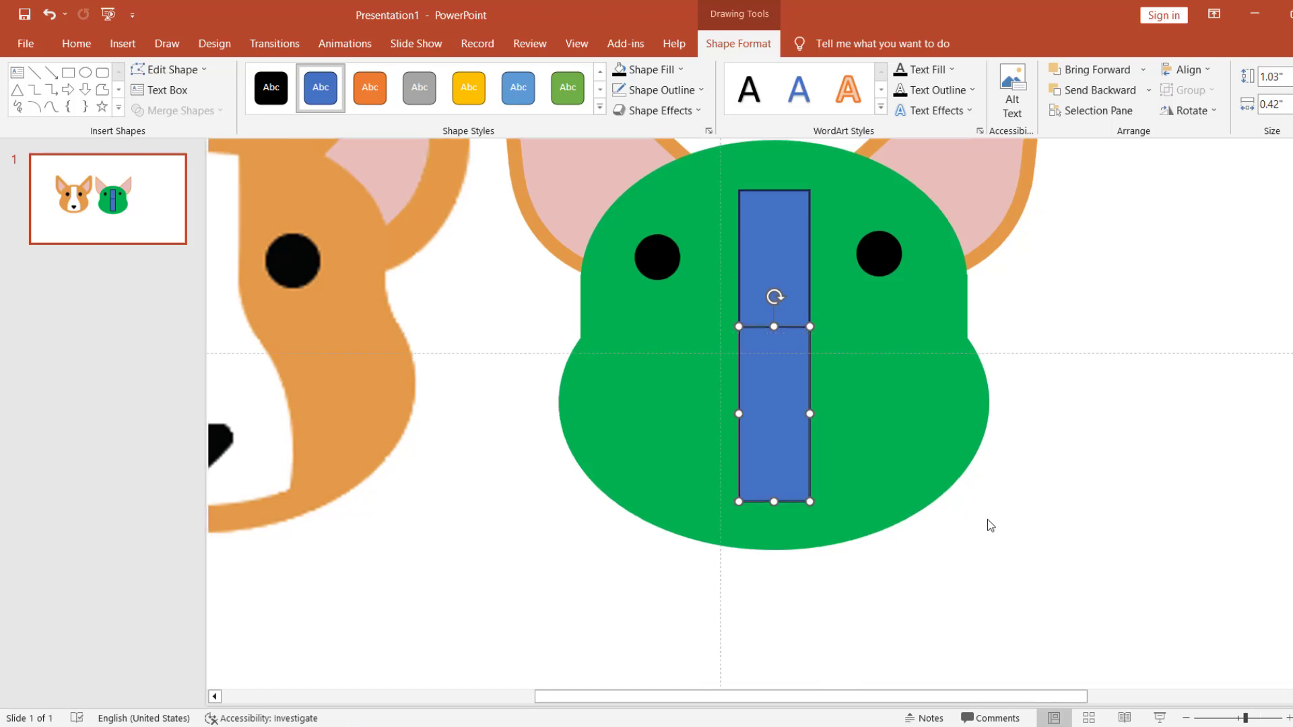
ctrl+scroll(988, 525, down, 2)
ctrl+scroll(806, 422, up, 3)
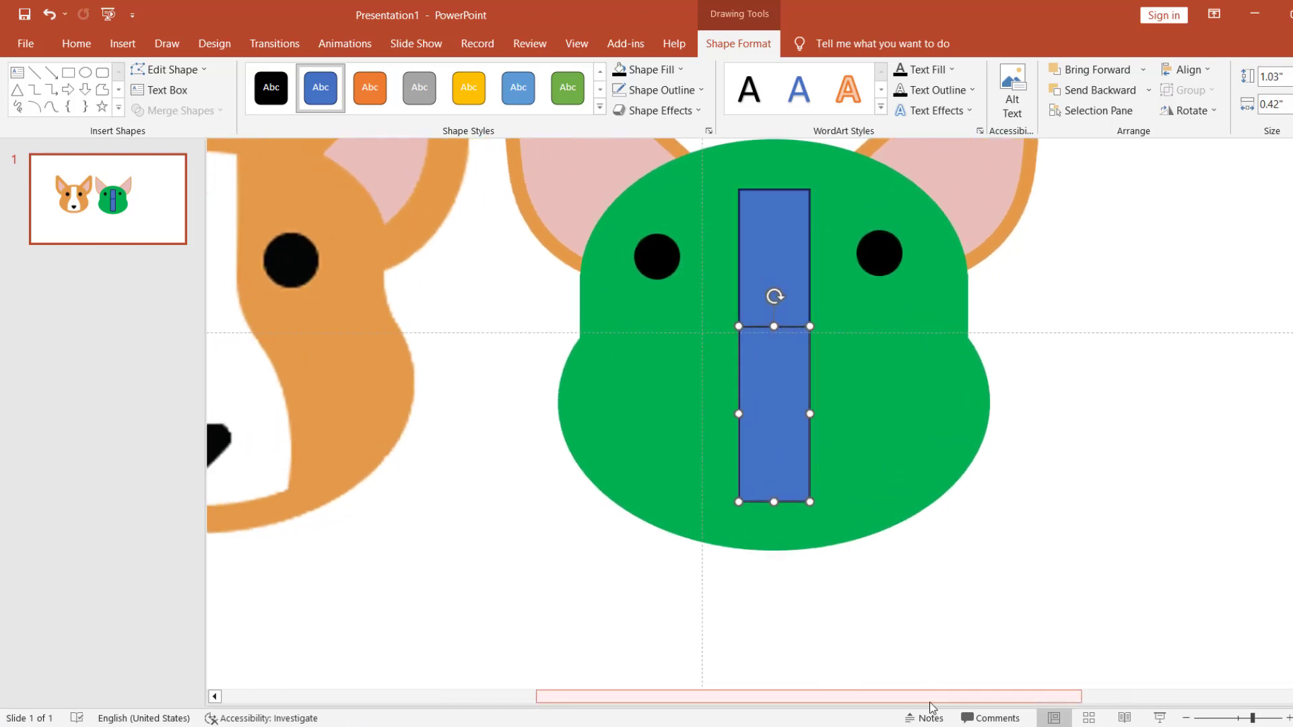
drag(931, 705, 844, 695)
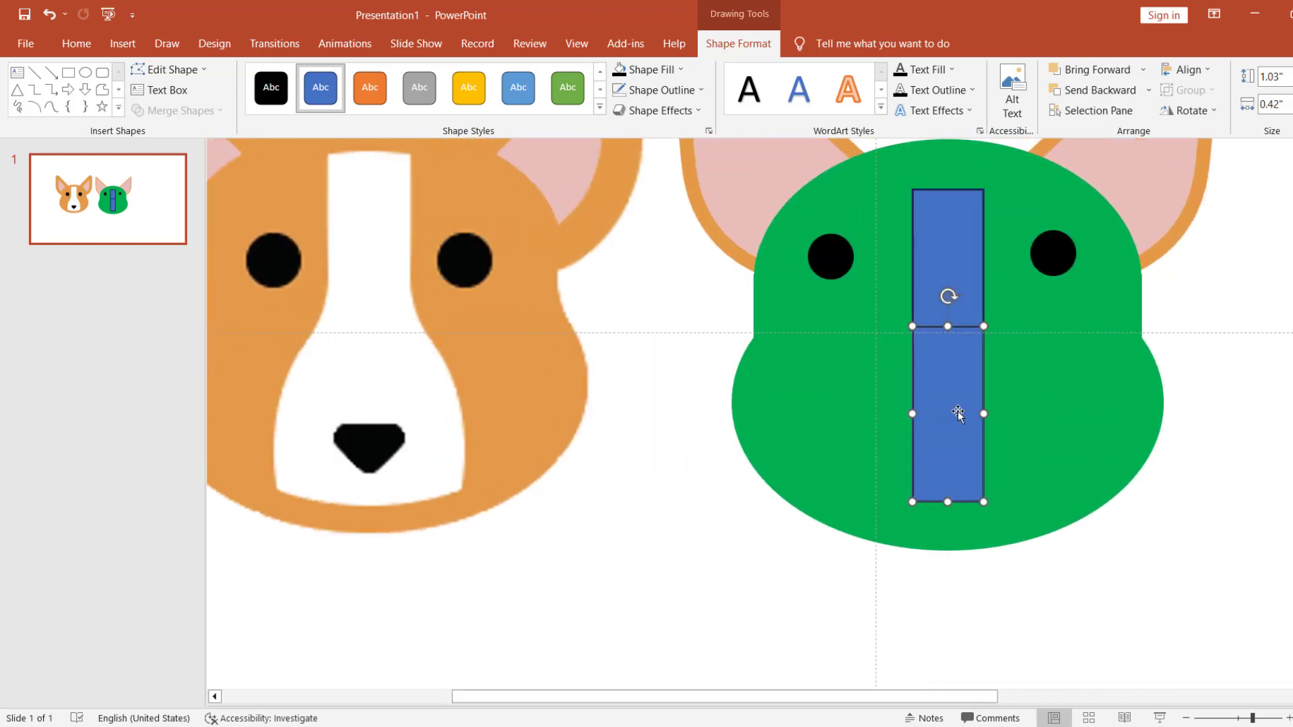
right_click(958, 413)
Step: In Edit Points, pull the lower rectangle's bottom corners outward and curve its bottom and right edges
click(1007, 442)
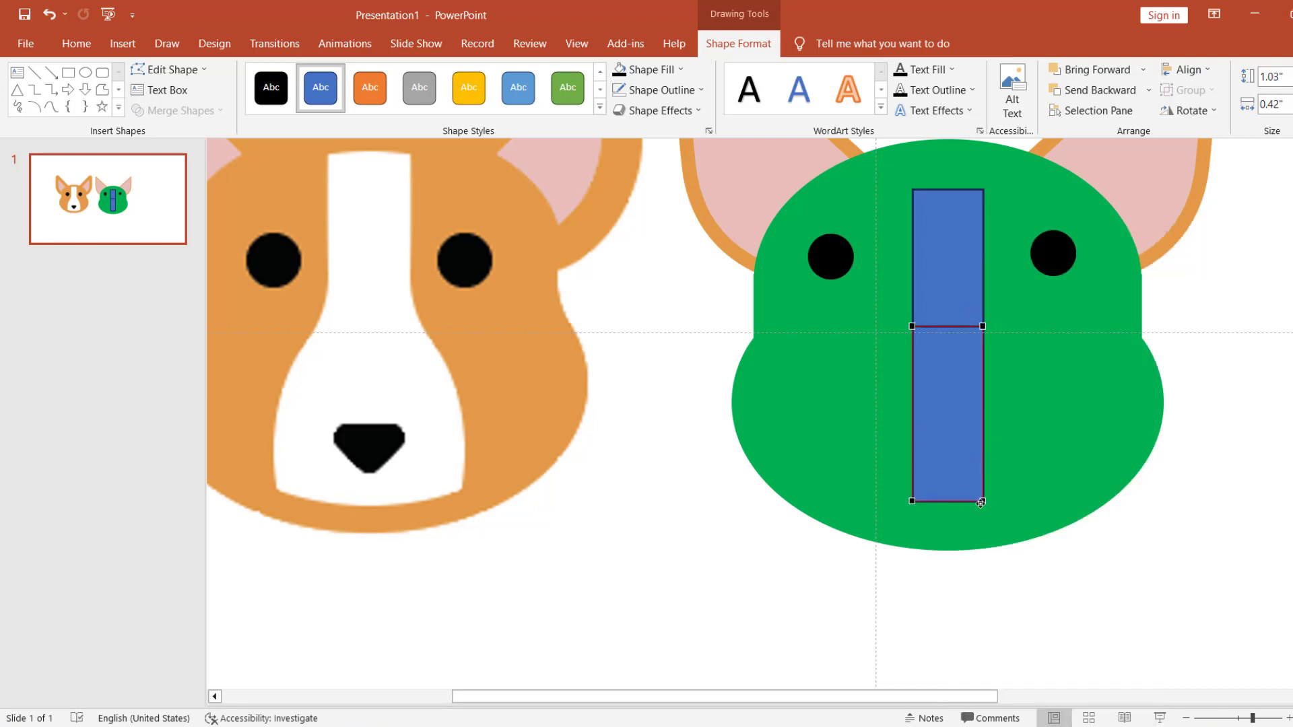
drag(981, 502, 1023, 506)
mouse_move(912, 501)
mouse_down()
mouse_move(872, 503)
mouse_move(977, 520)
mouse_up()
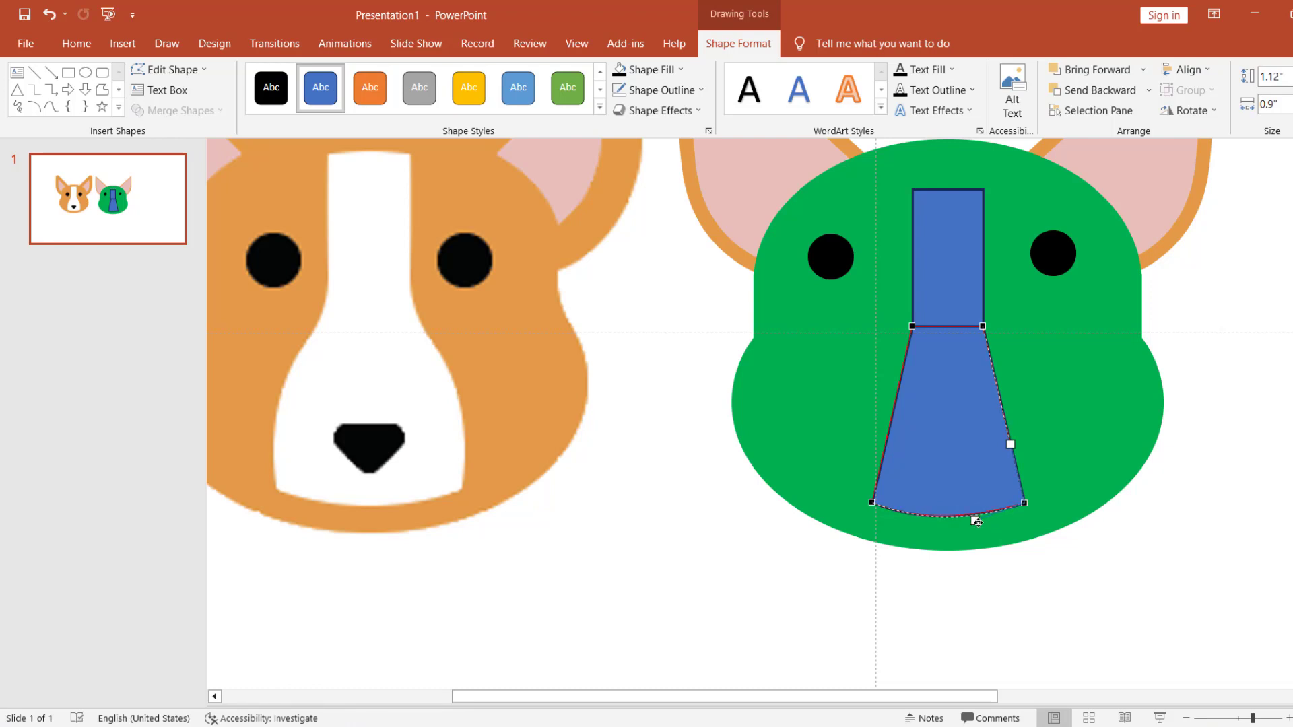
drag(977, 520, 977, 522)
drag(1011, 443, 1032, 421)
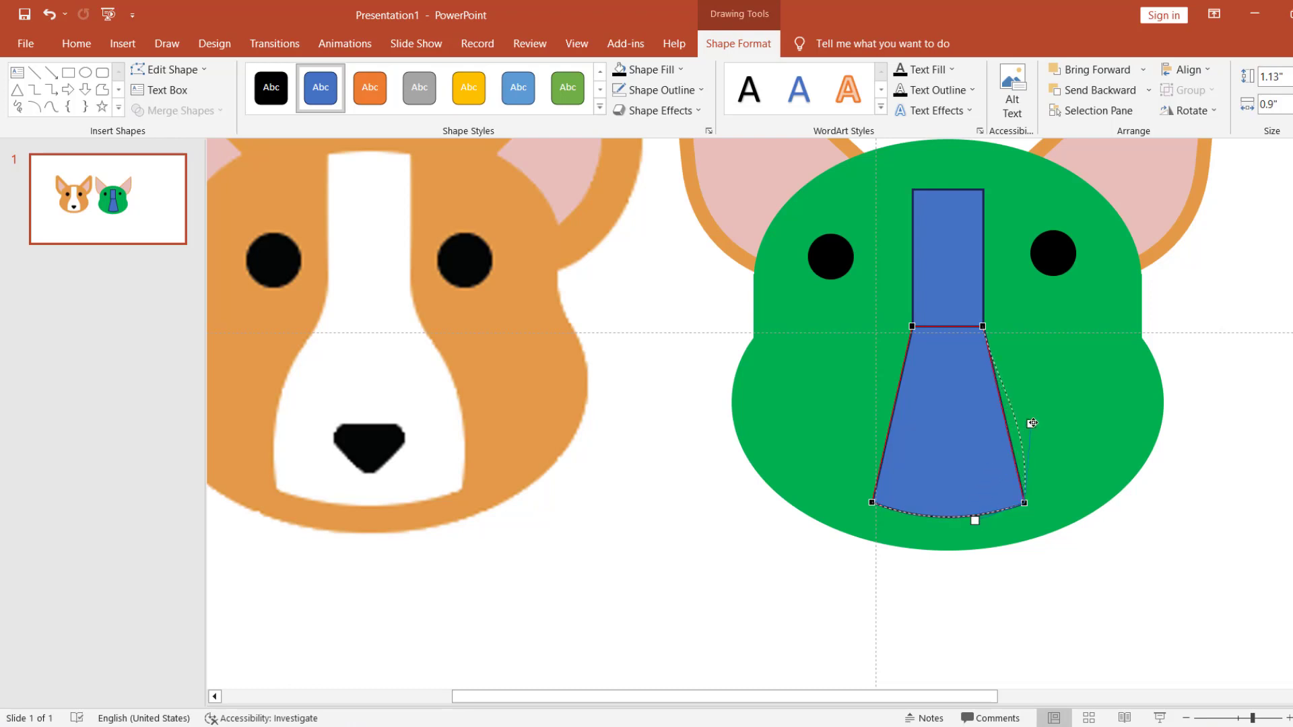
click(983, 326)
drag(997, 385, 997, 394)
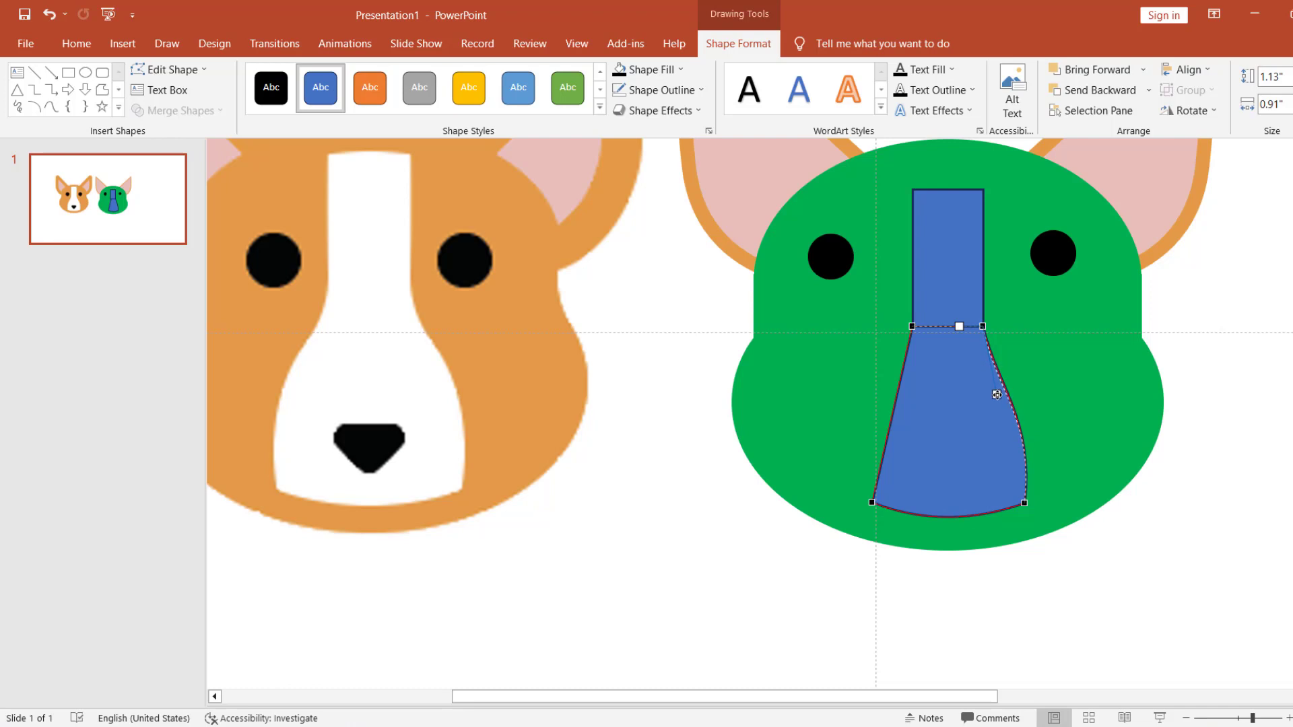
drag(1024, 494, 1032, 496)
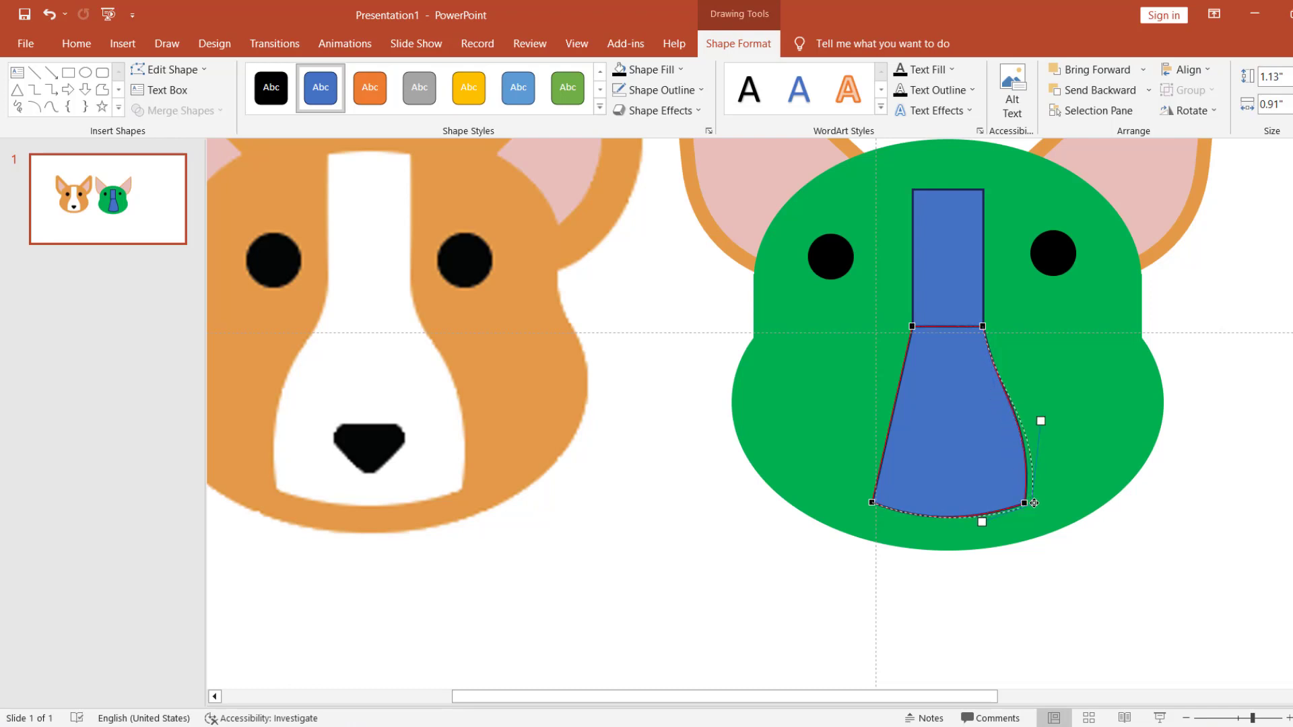
Step: Bow the left edge of the muzzle shape outward and fine-tune its curve
click(871, 502)
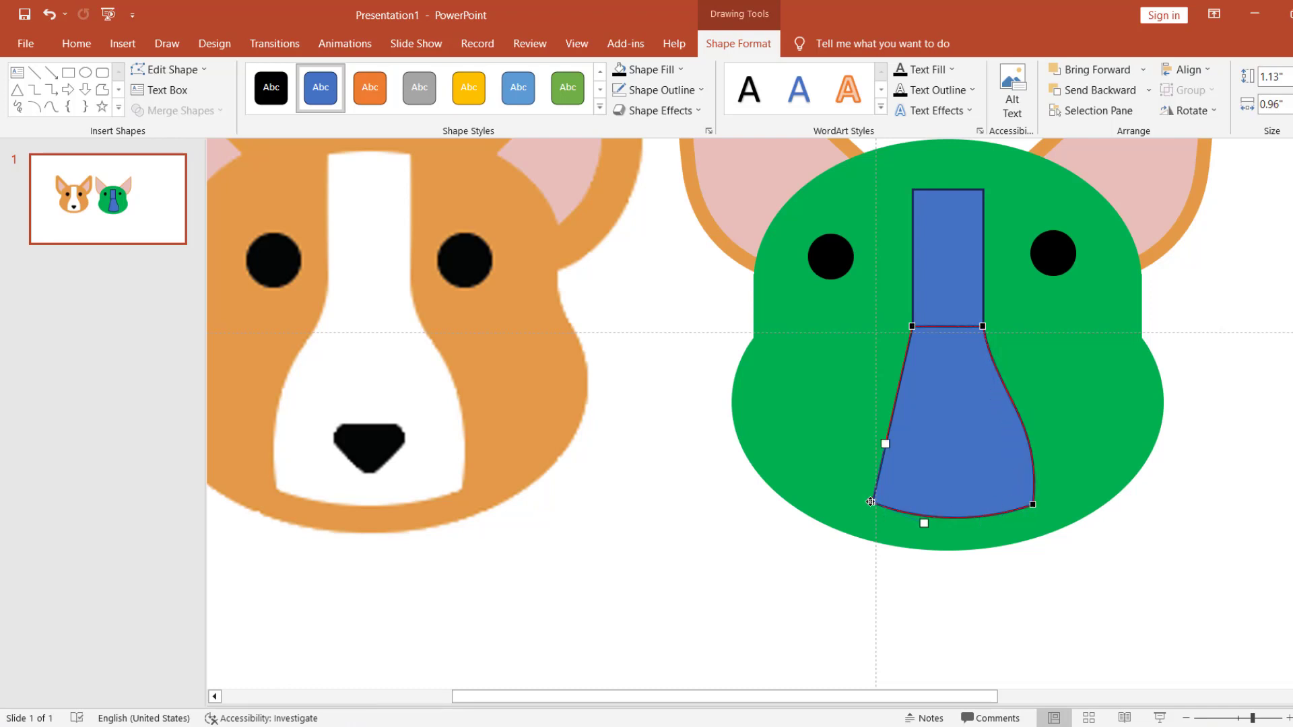
drag(886, 442, 861, 429)
click(912, 326)
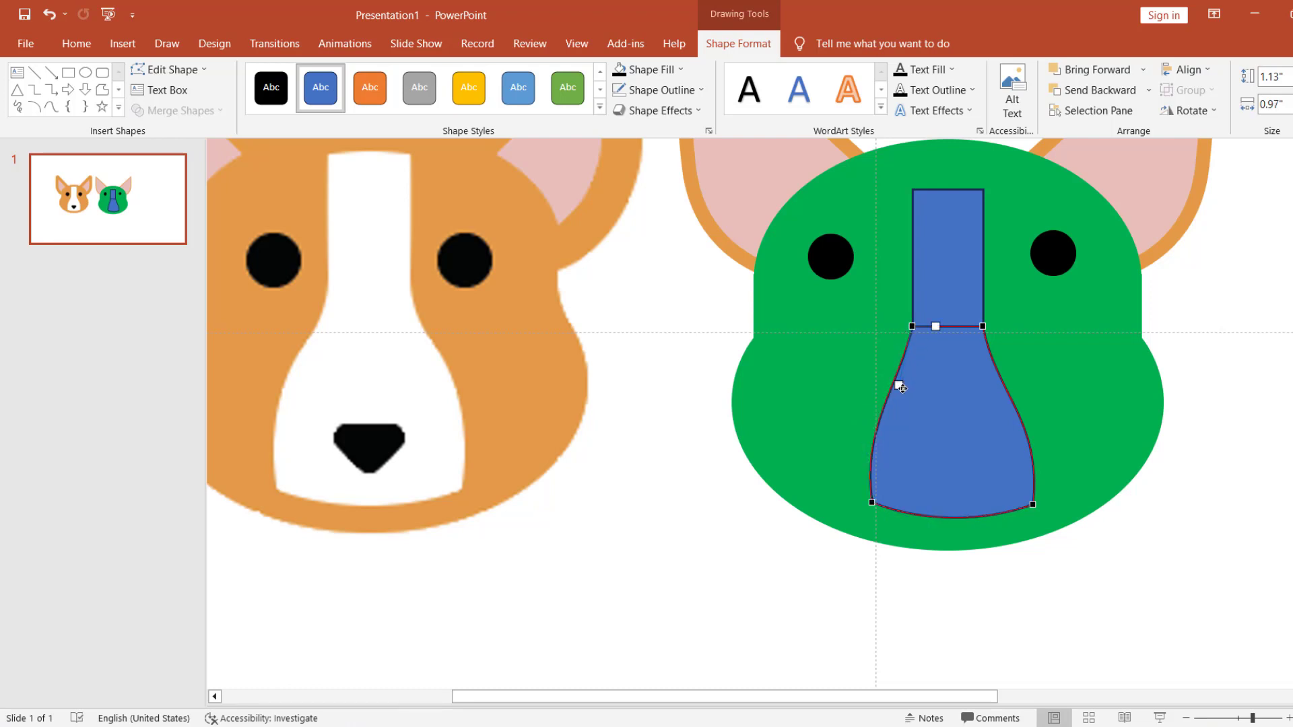
drag(904, 389, 910, 390)
drag(873, 501, 868, 505)
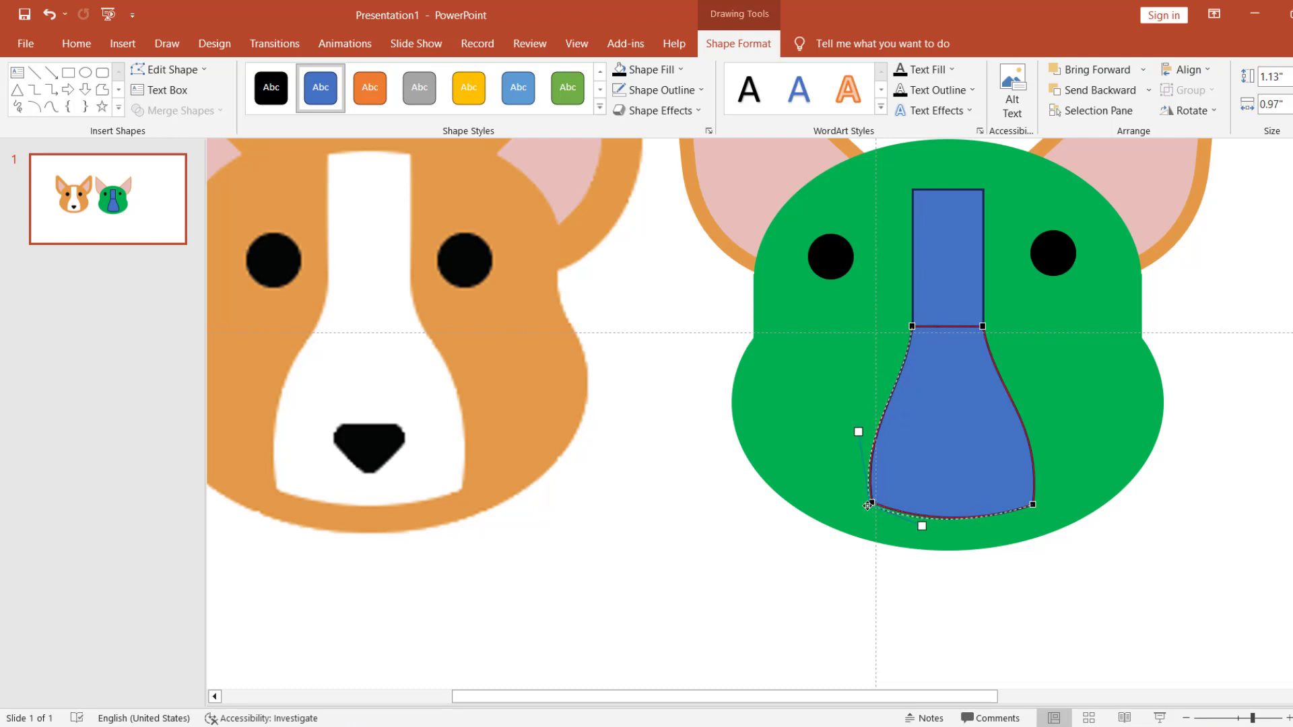
drag(855, 432, 853, 423)
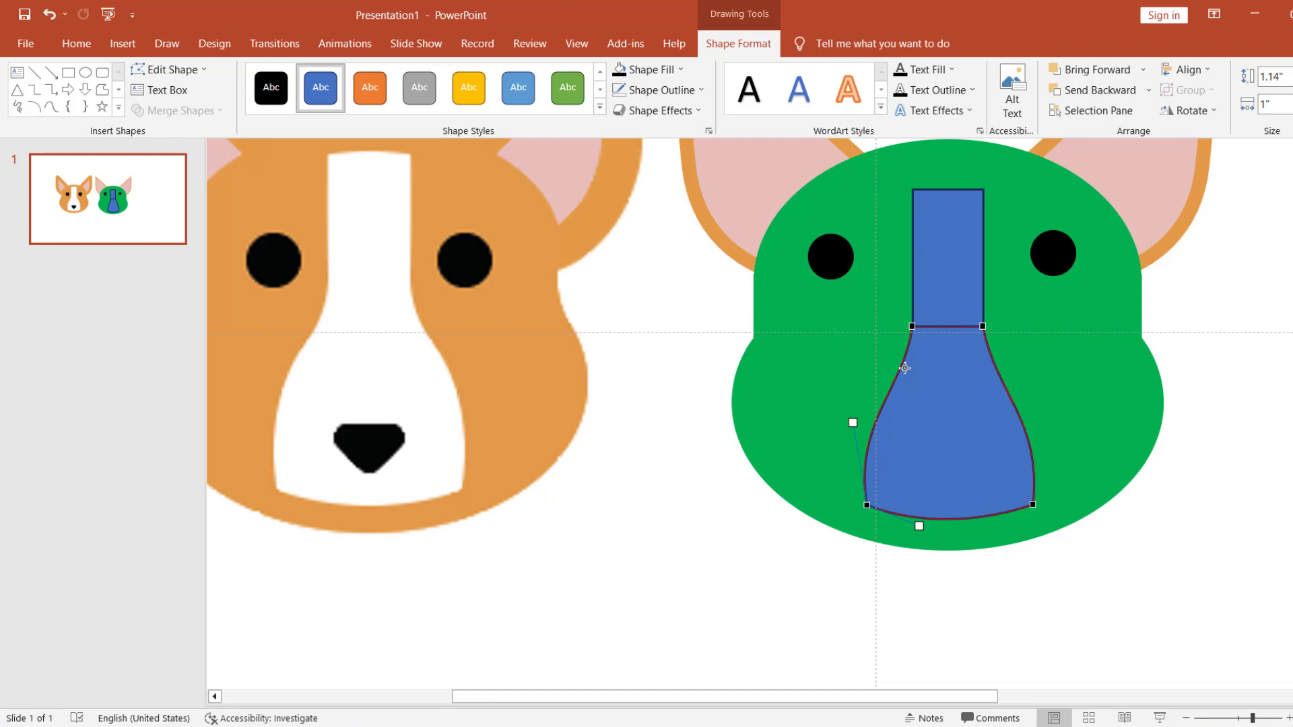
Step: Smooth the right edge's curve to match the left and finish point editing
click(983, 327)
drag(996, 397, 1041, 405)
click(1032, 503)
click(1170, 468)
Step: Make the top rectangle and the bell-shaped piece solid white with no outline
click(967, 413)
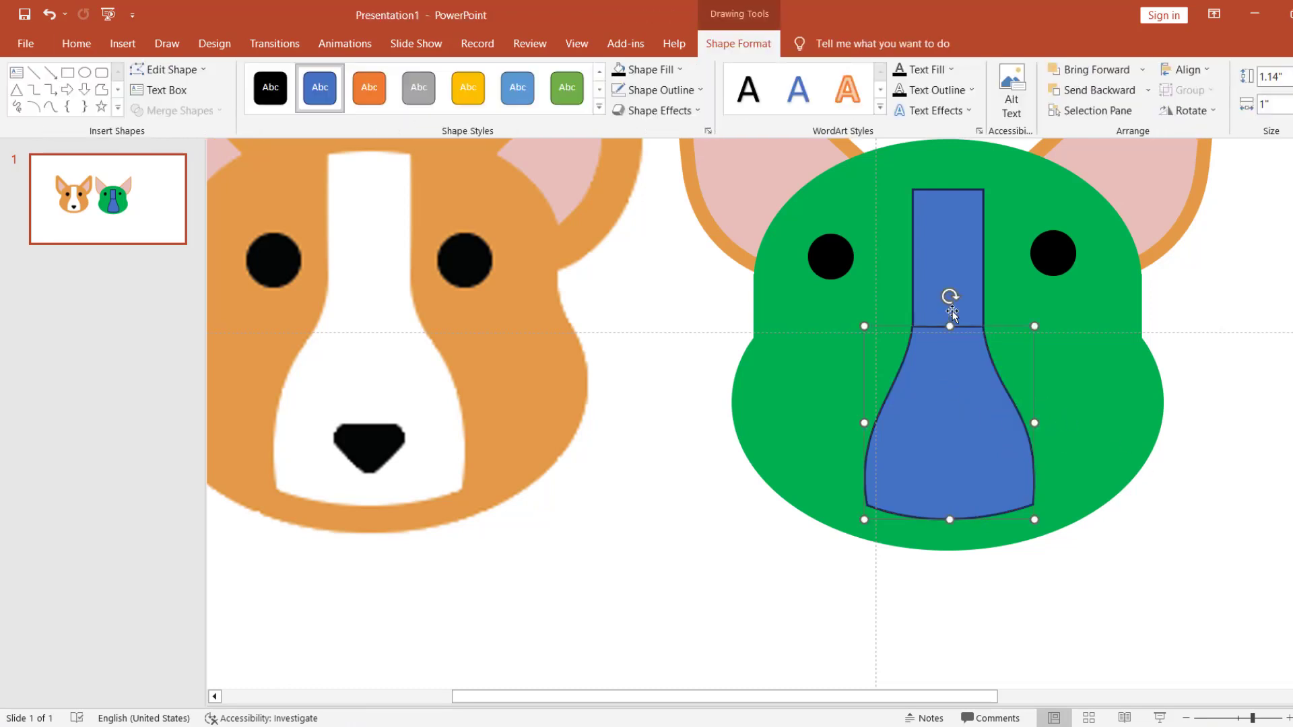
click(948, 272)
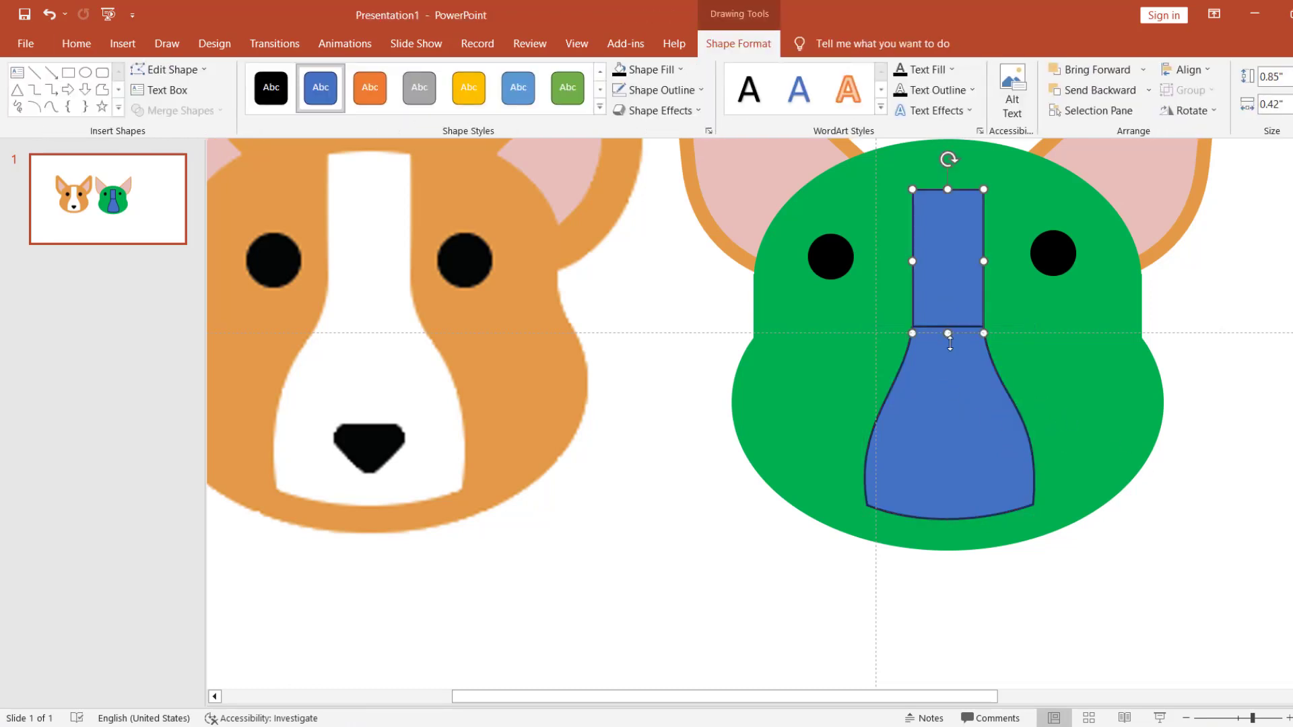
shift+click(958, 398)
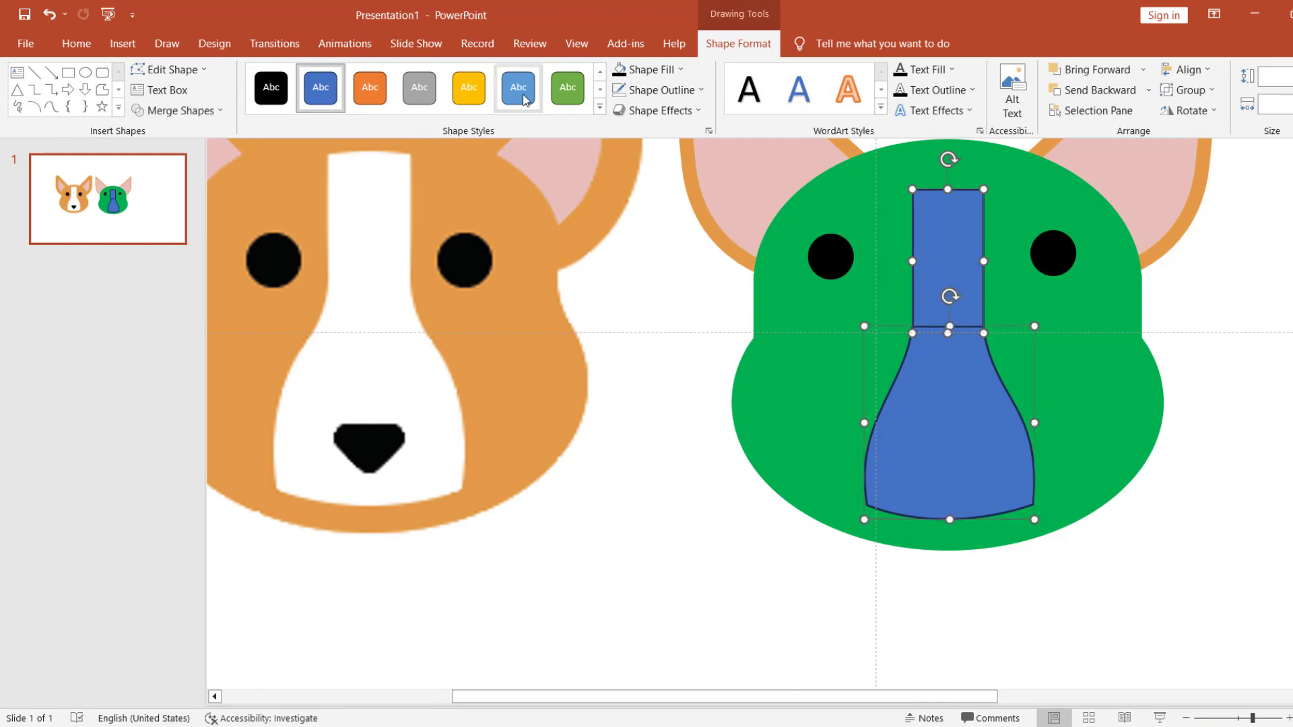
click(681, 70)
click(629, 108)
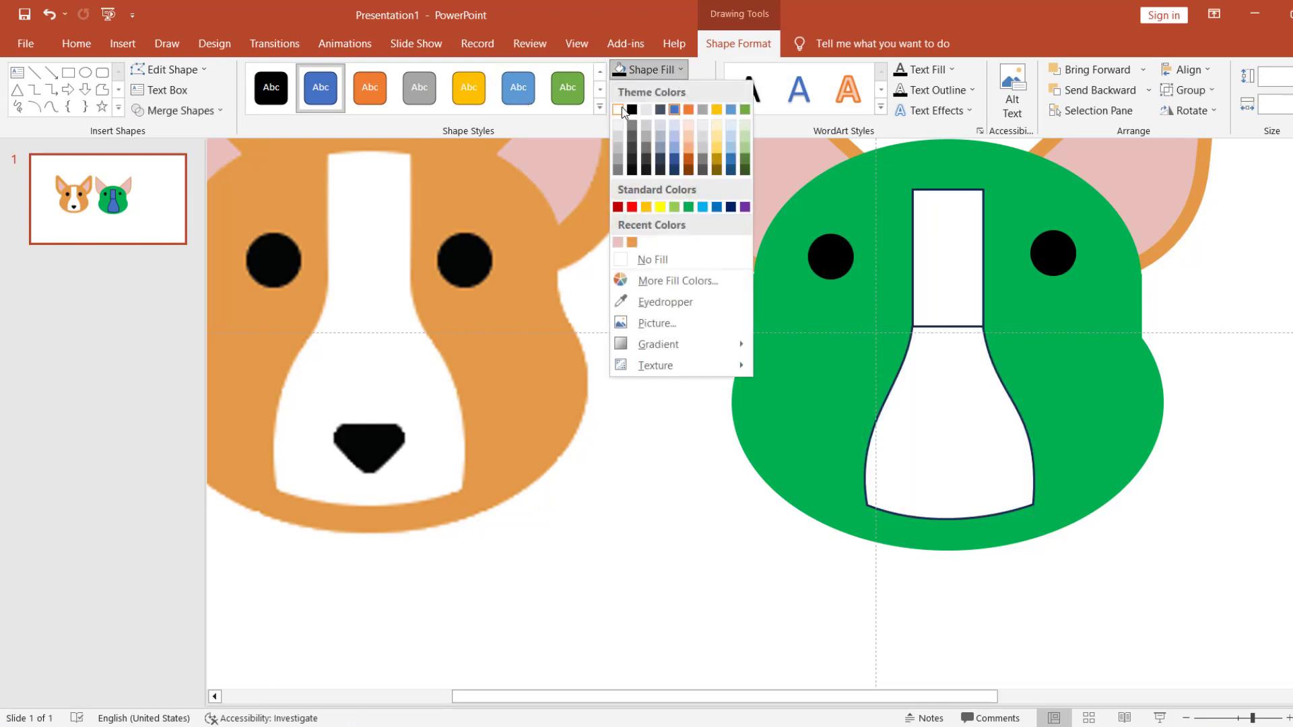
click(700, 89)
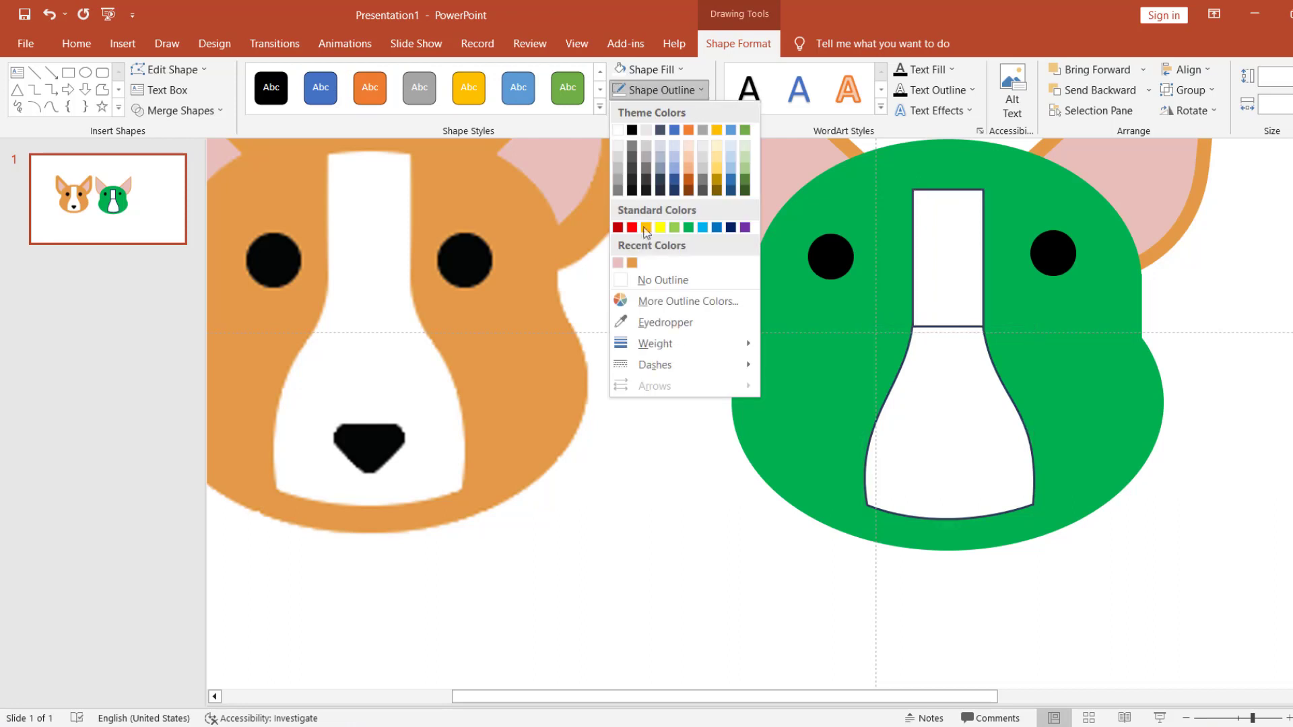
click(652, 280)
click(647, 289)
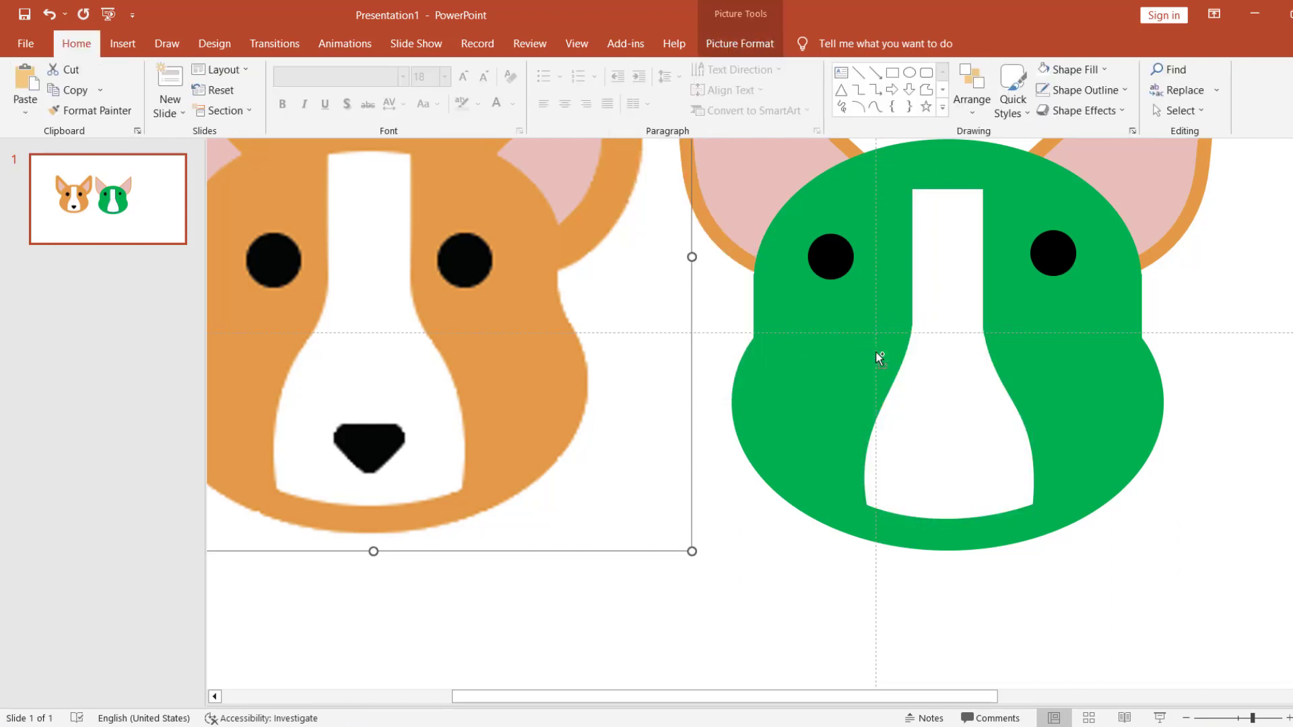
scroll(883, 354, down, 1)
Step: Draw an isosceles triangle and move it down toward the green dog's muzzle
click(1013, 208)
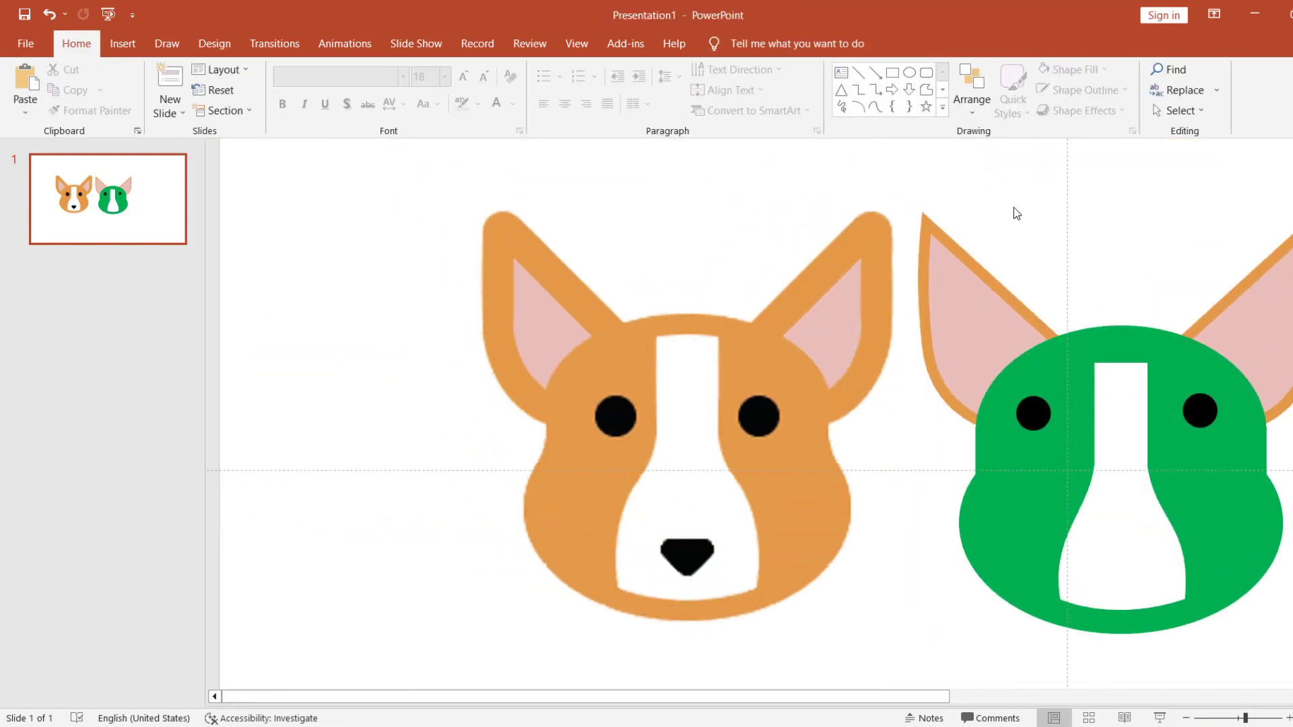
scroll(1013, 209, down, 1)
scroll(1013, 212, down, 1)
scroll(895, 202, up, 1)
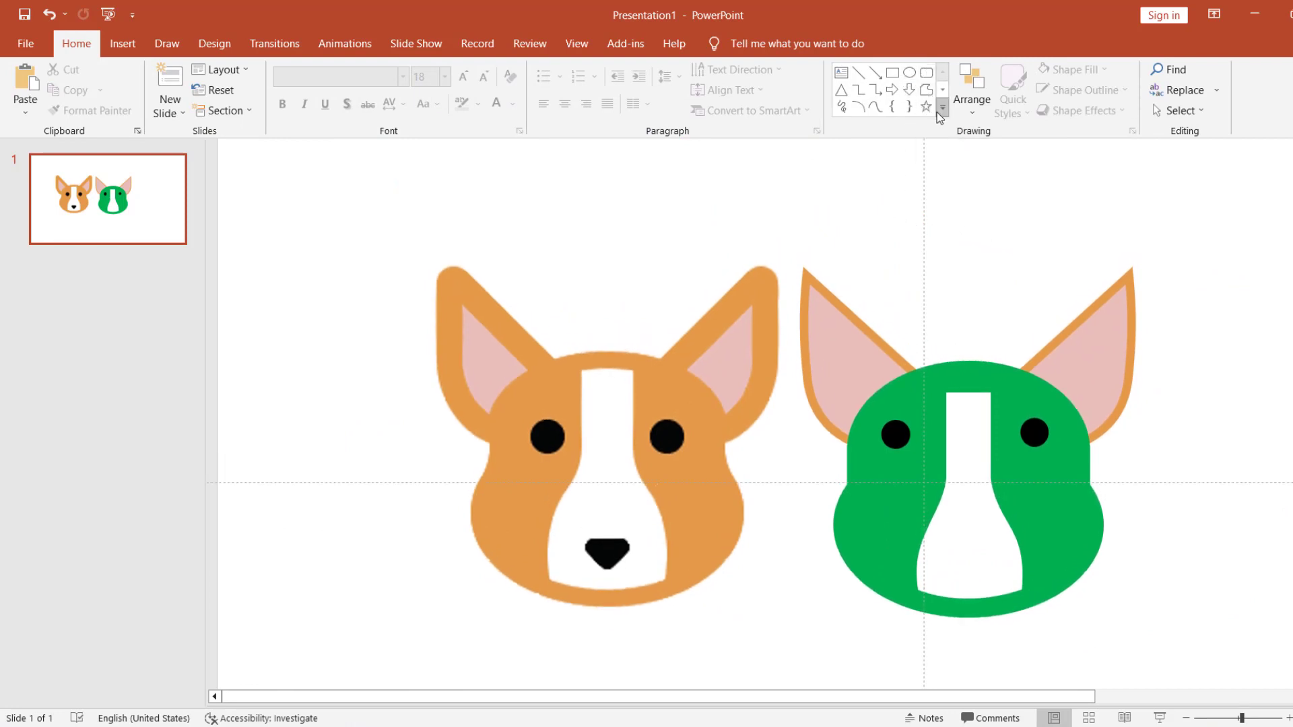
click(841, 89)
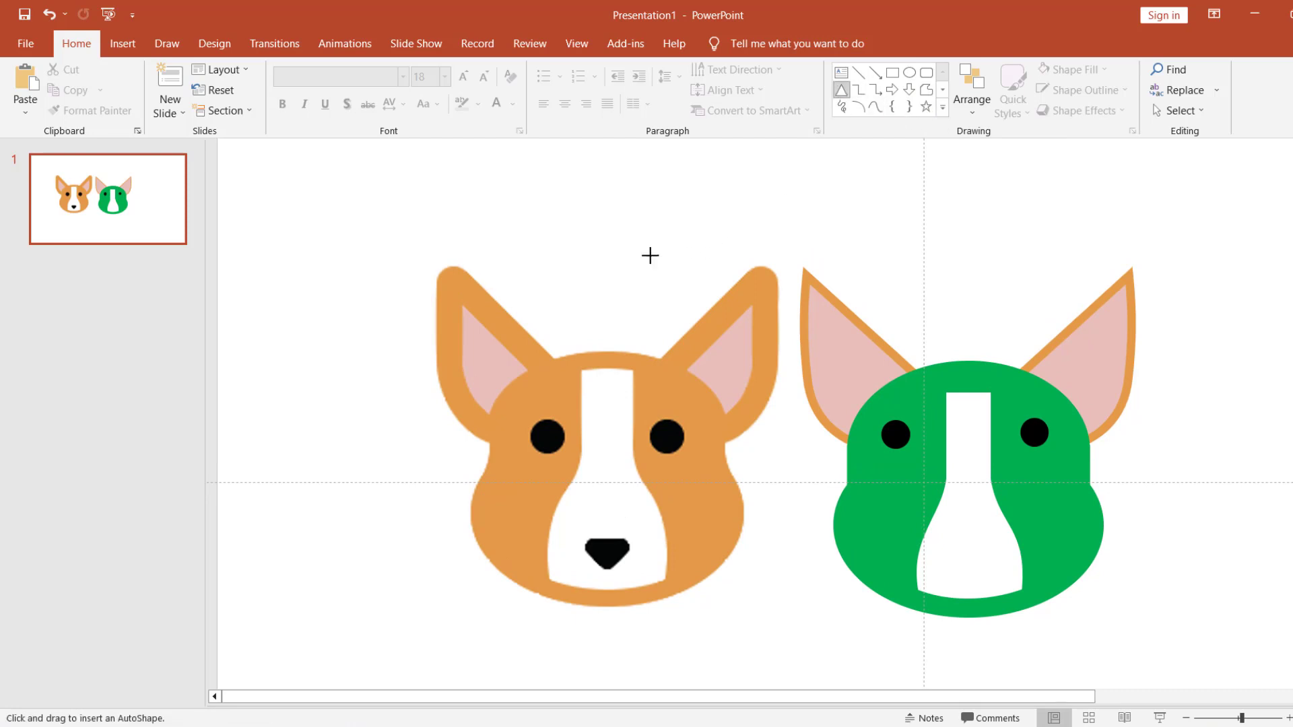
drag(646, 251, 704, 300)
drag(737, 363, 973, 568)
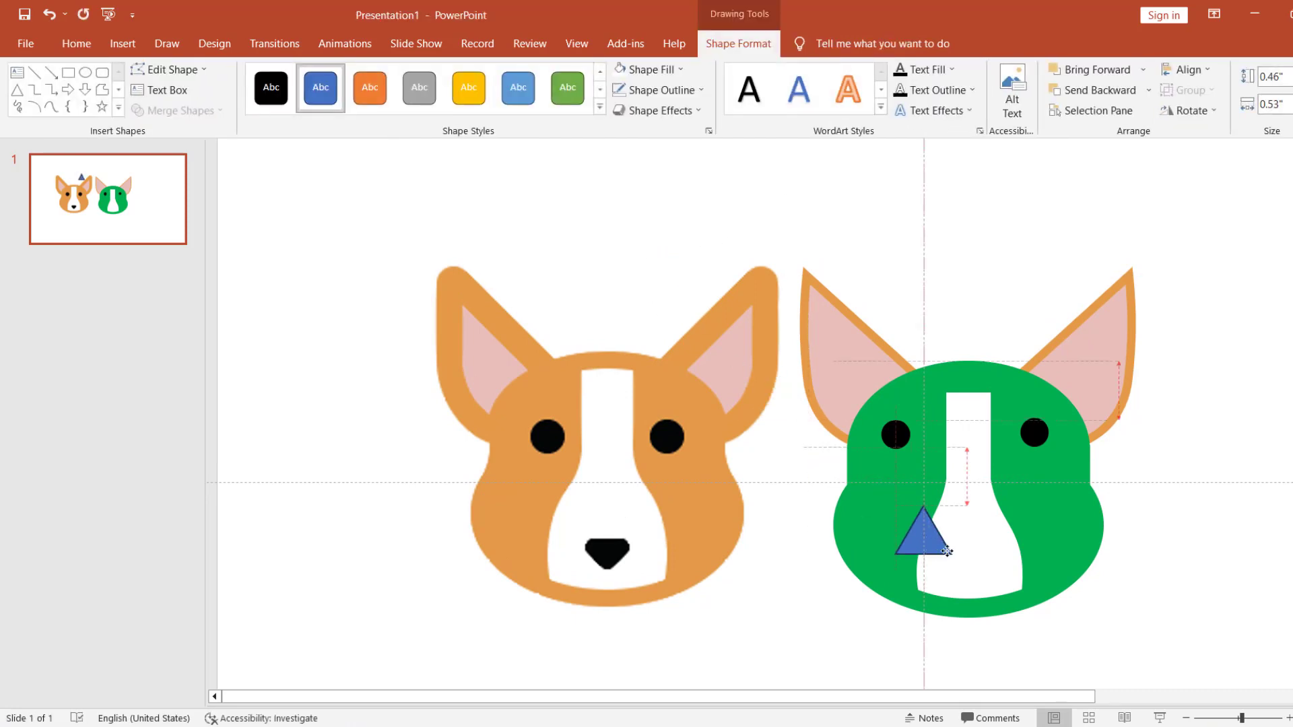
Step: Flip the triangle vertically and centre it just below the green head
scroll(970, 559, up, 2)
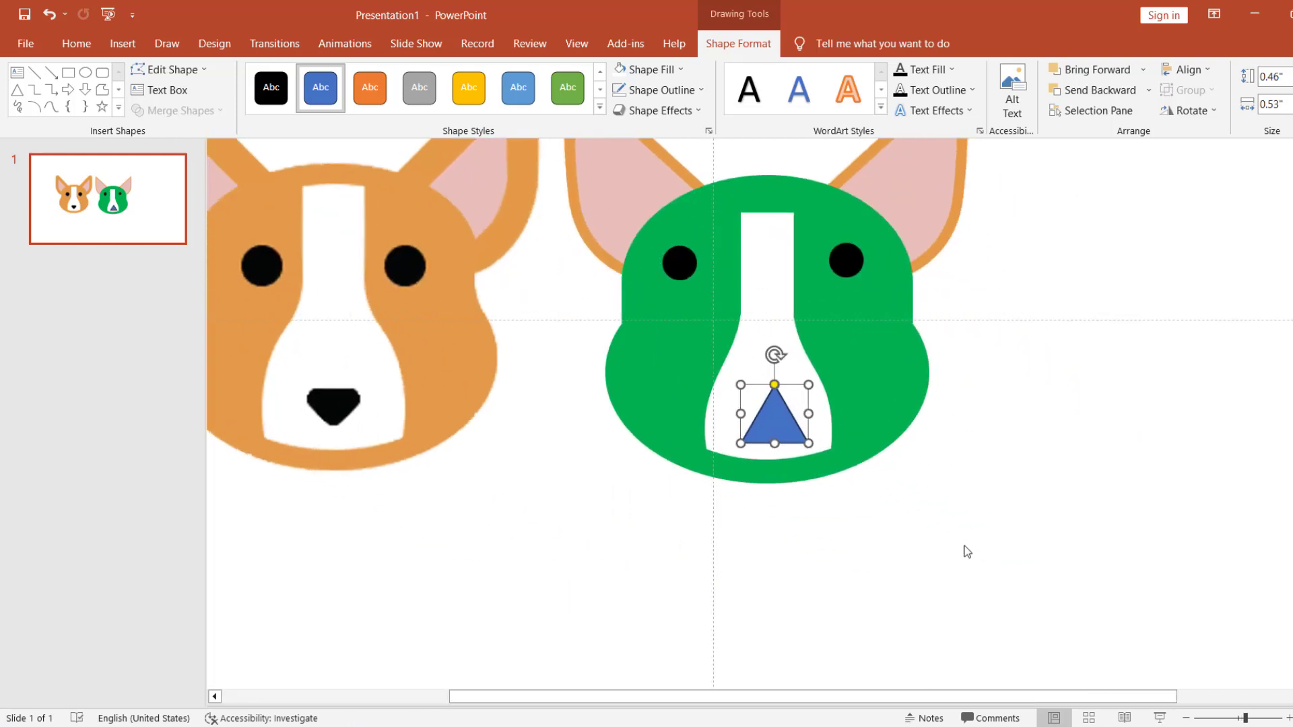
click(1178, 112)
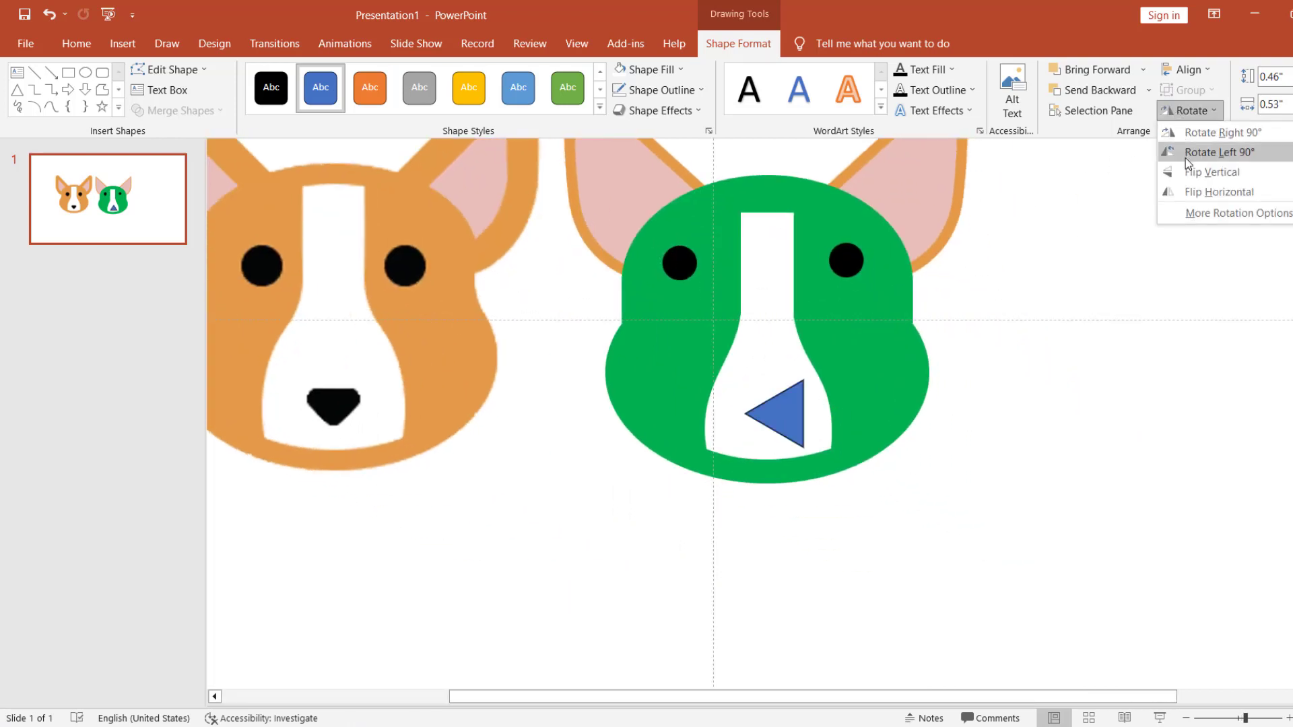
click(1190, 175)
drag(780, 405, 516, 554)
scroll(776, 419, up, 2)
scroll(519, 426, down, 3)
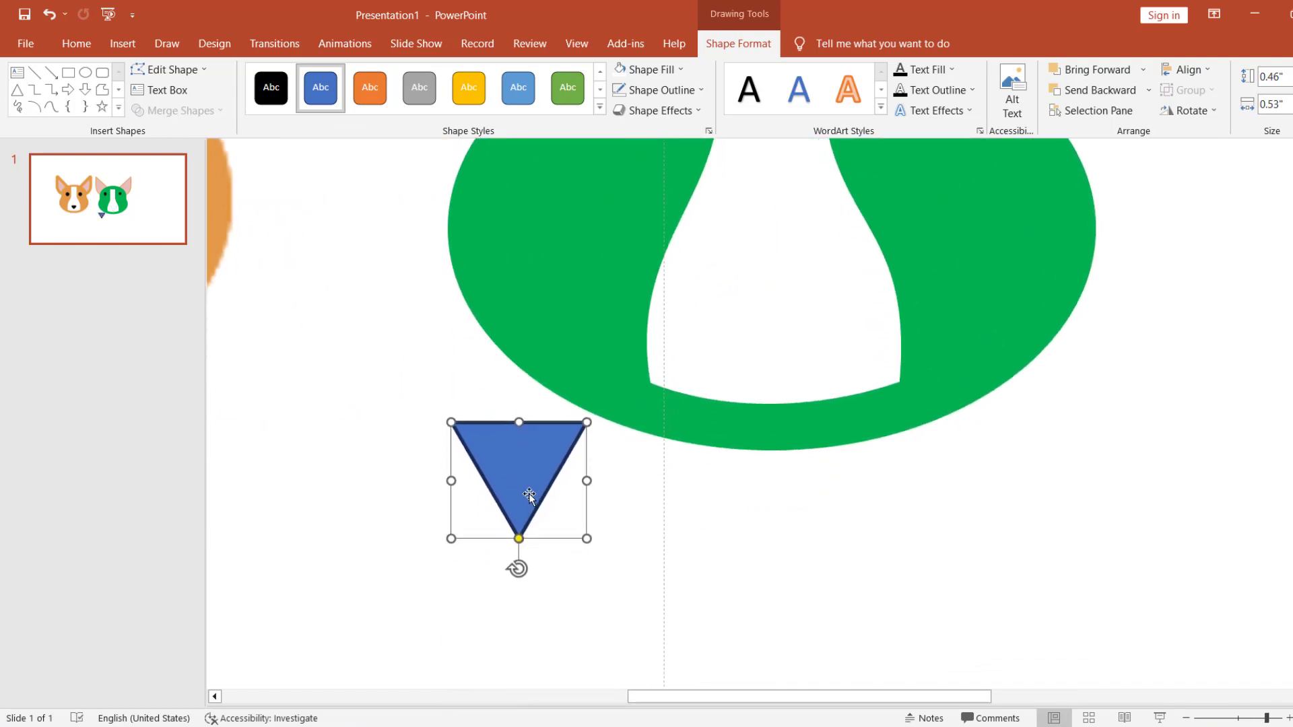
drag(518, 426, 662, 541)
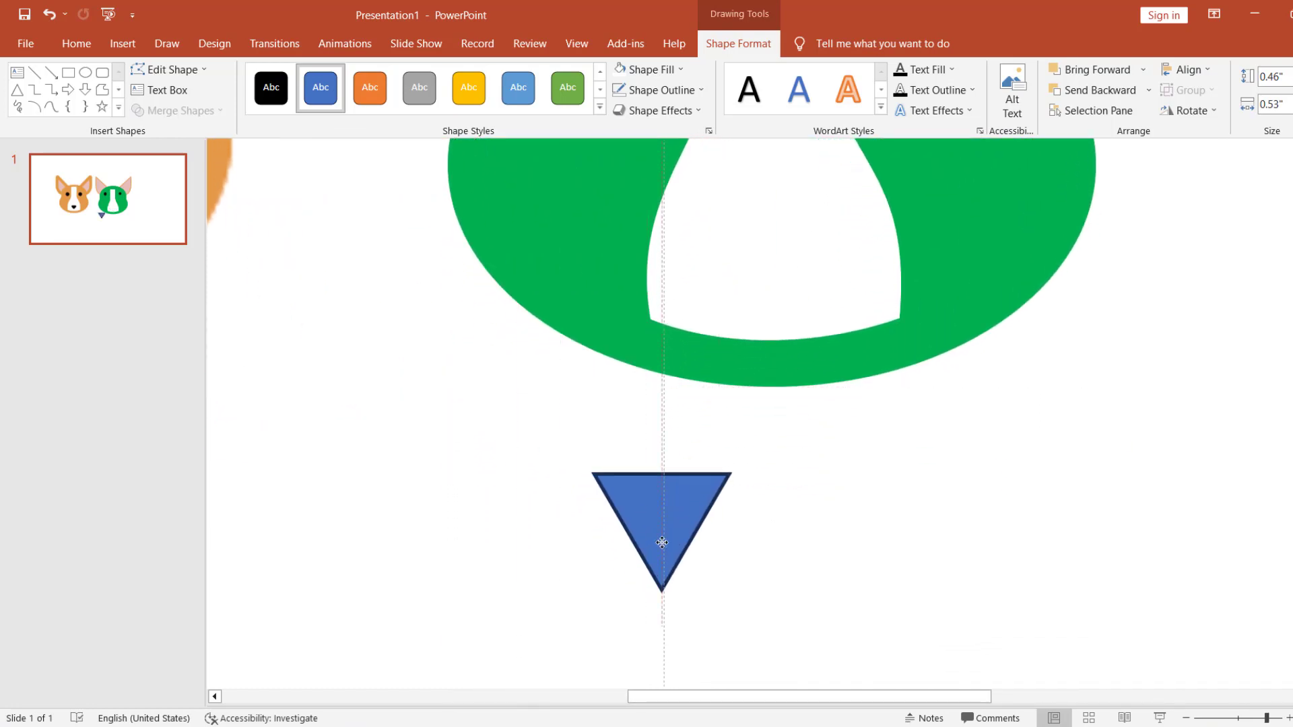
click(784, 523)
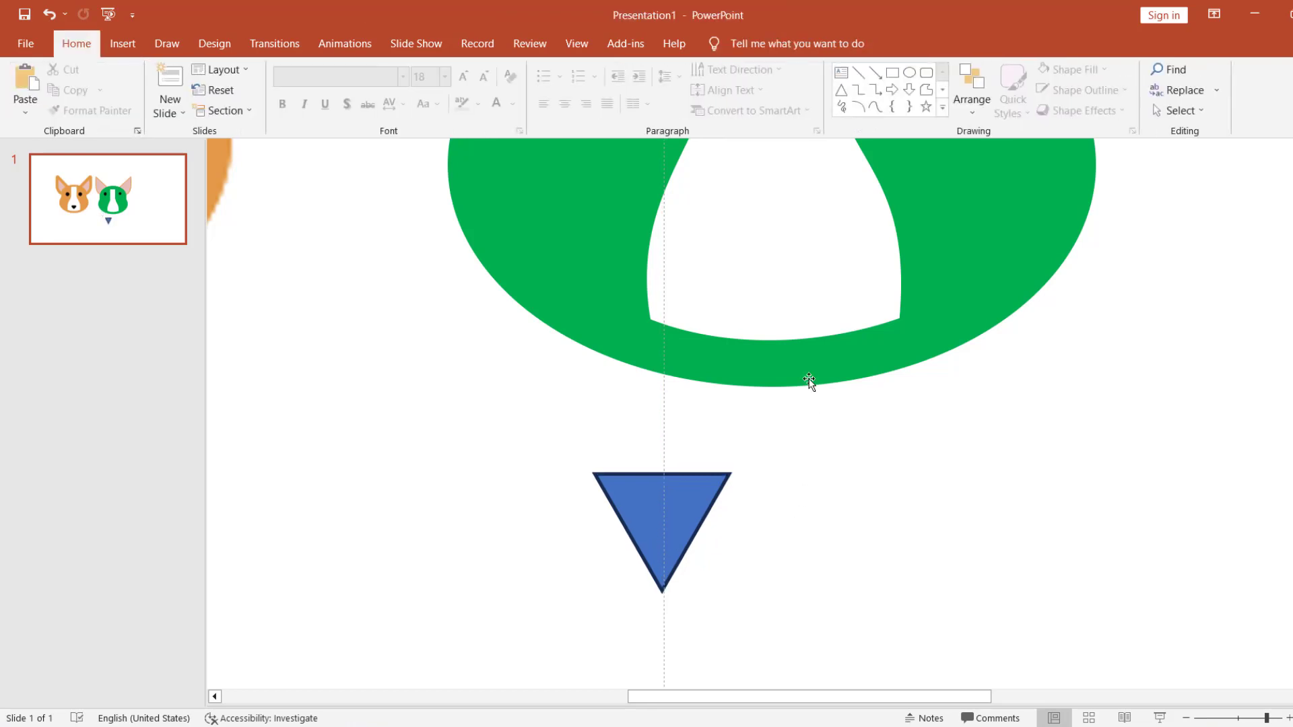
Step: Draw a small circle and fit it into the triangle's top-right corner
click(909, 73)
mouse_move(851, 409)
mouse_down()
mouse_move(903, 461)
mouse_move(694, 483)
mouse_up()
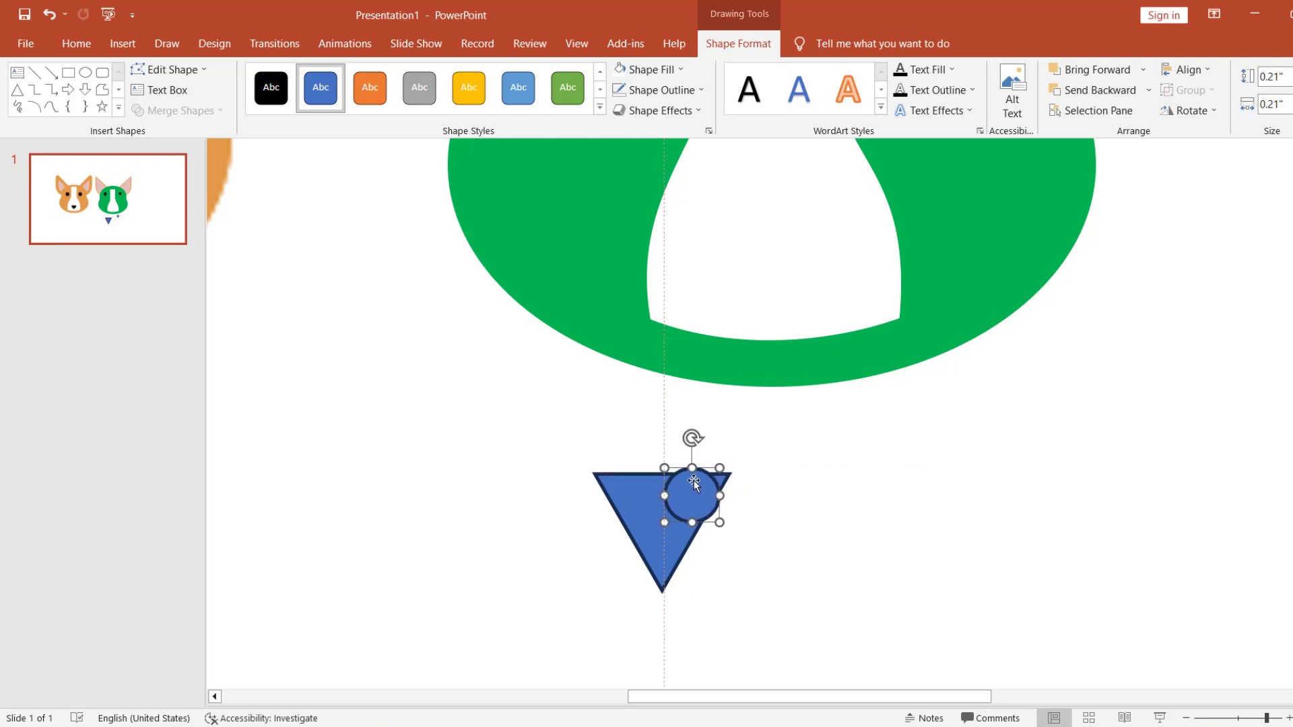
scroll(695, 480, up, 3)
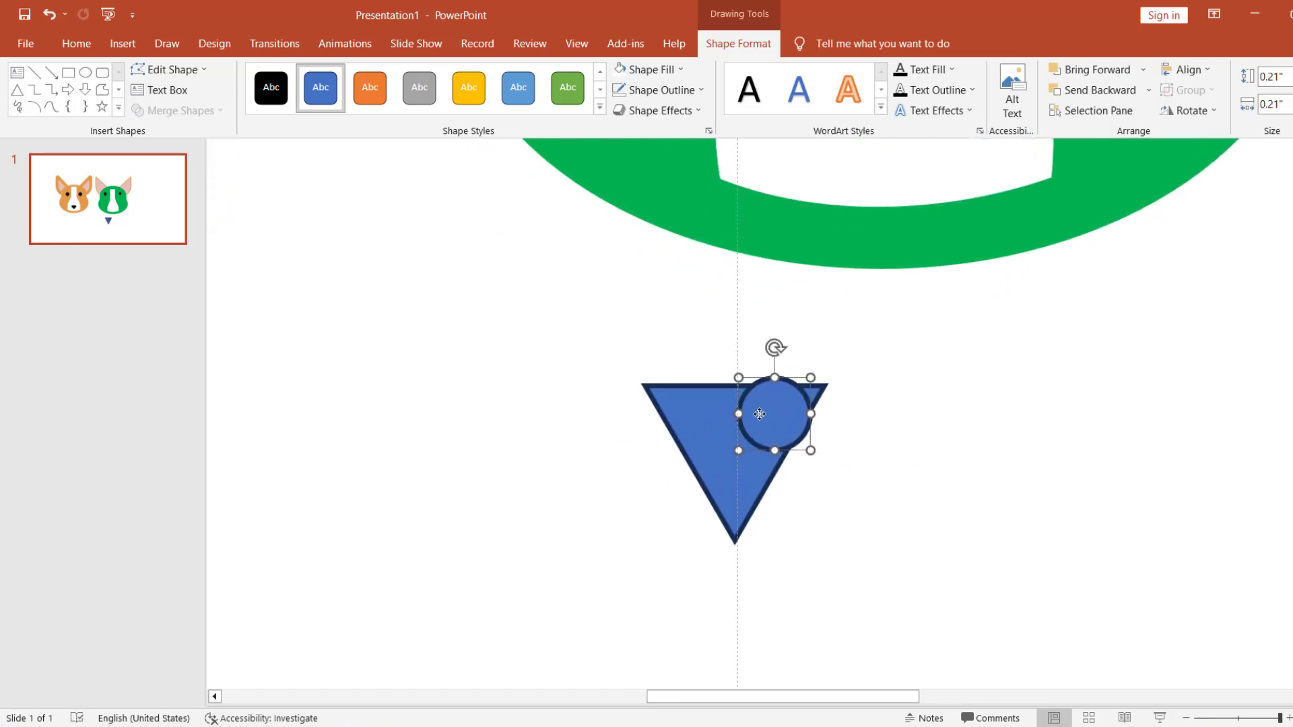
drag(759, 415, 756, 419)
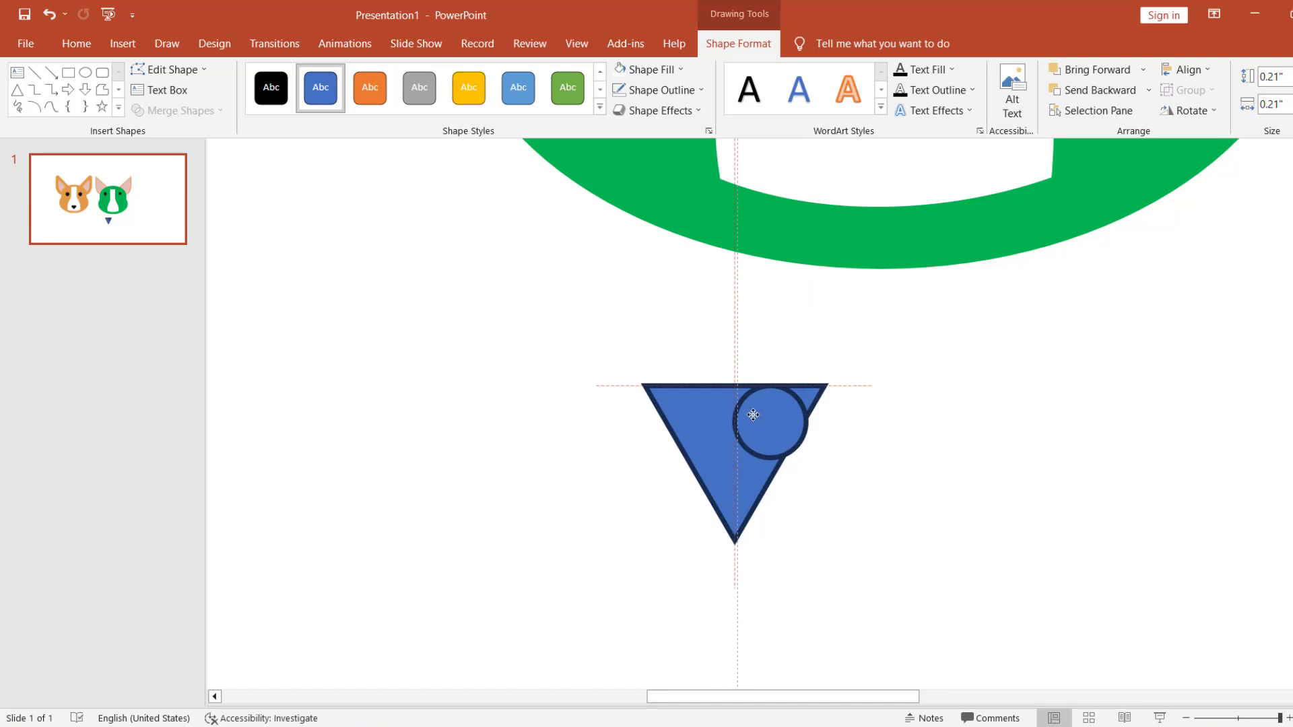
drag(752, 410, 751, 409)
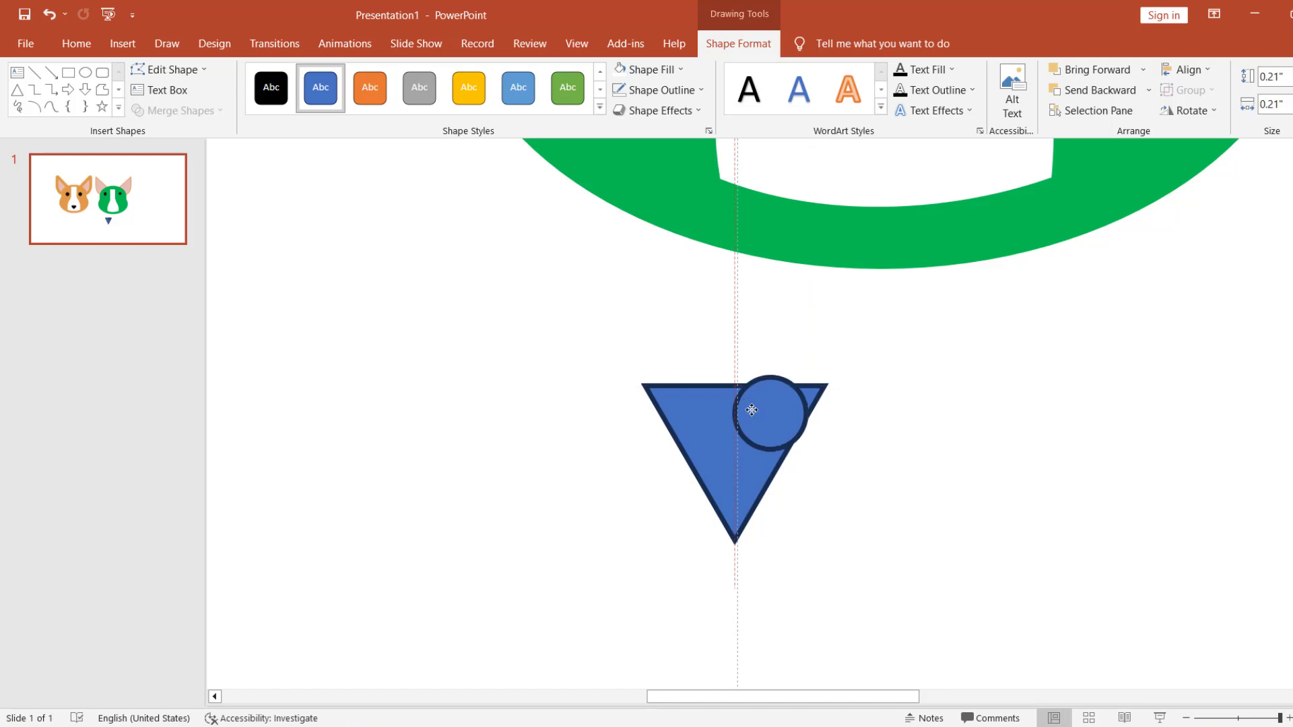
drag(801, 448, 786, 430)
drag(774, 386, 785, 391)
Step: Nudge the circle into place, then copy it into the top-left corner and near the tip
key(ctrl+z)
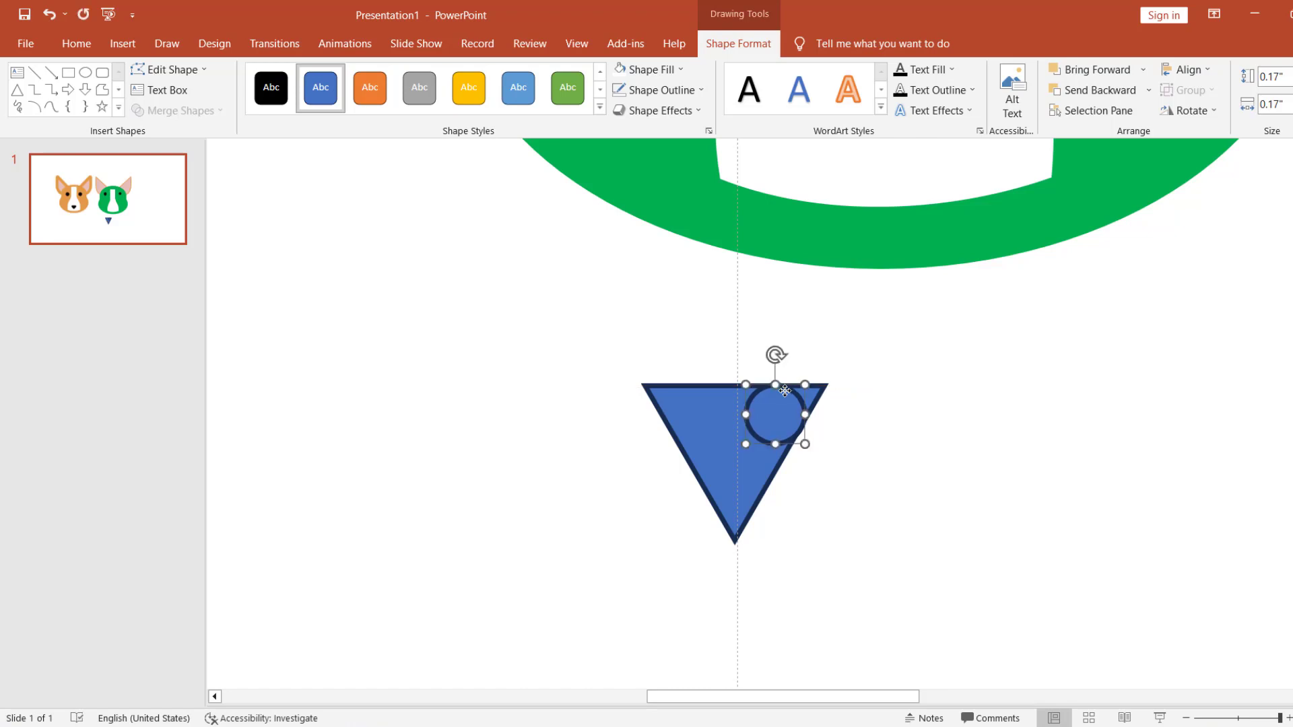
key(ctrl+z)
click(831, 442)
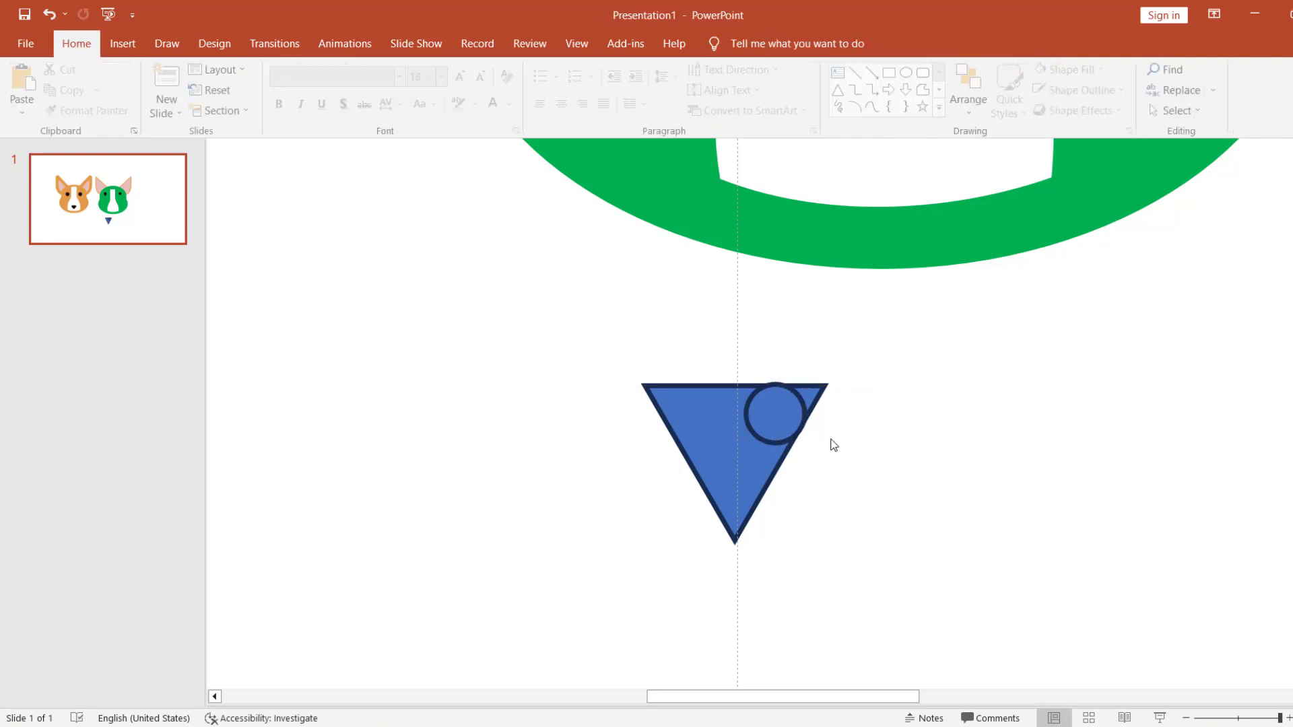
click(795, 399)
key(ctrl+Down)
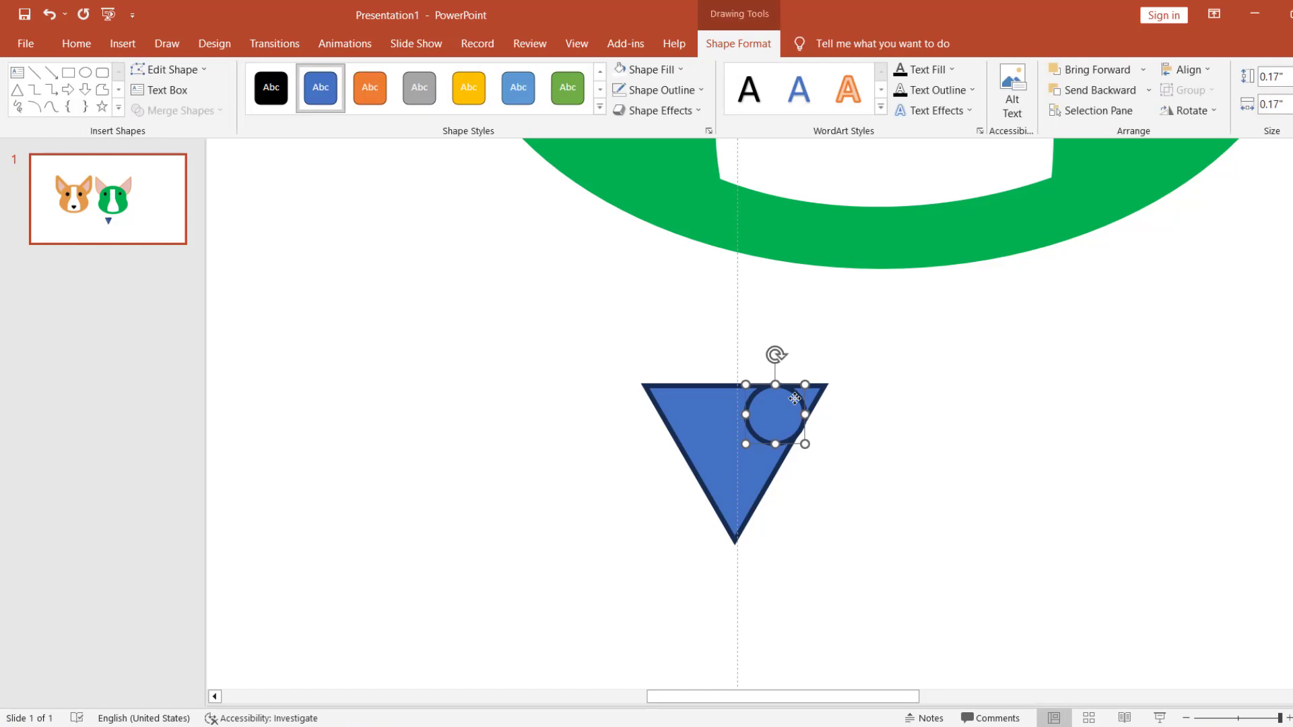
key(ctrl+Left)
mouse_move(795, 399)
mouse_down()
mouse_move(714, 401)
mouse_move(753, 468)
mouse_up()
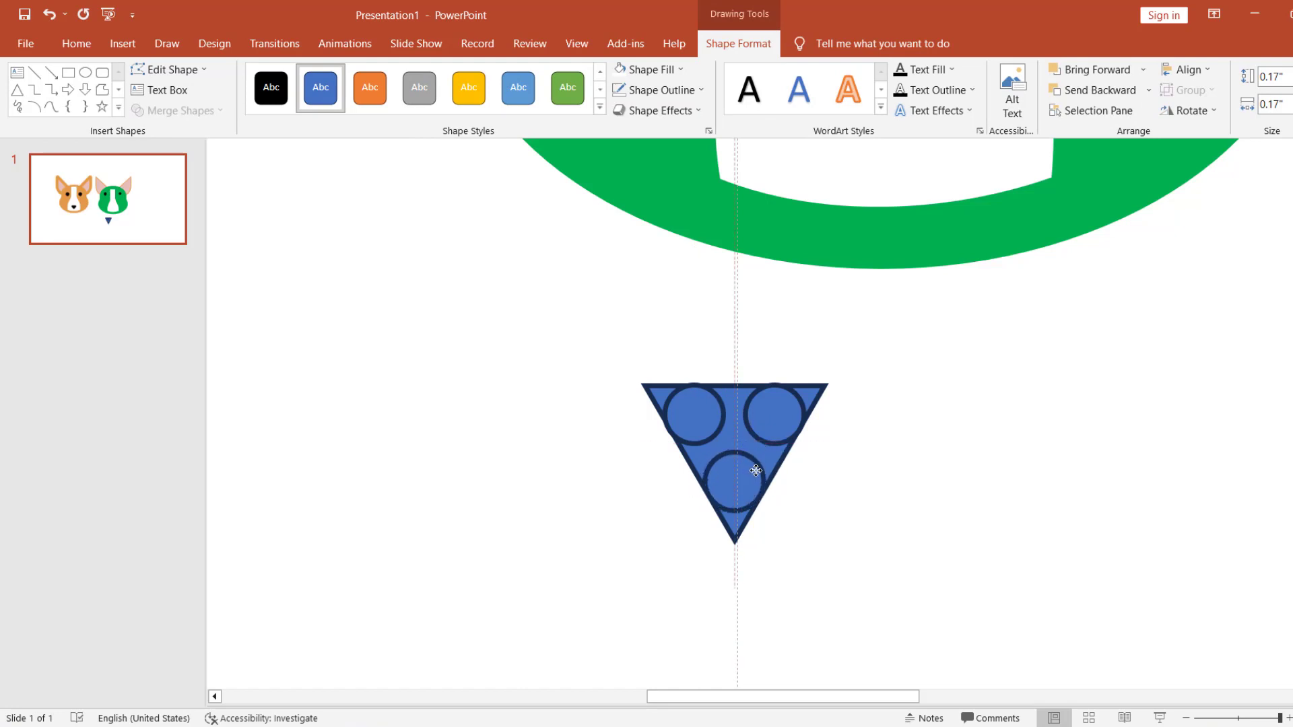
drag(755, 470, 748, 510)
Step: Draw freeform shapes over the triangle's top-right and top-left corners
click(788, 525)
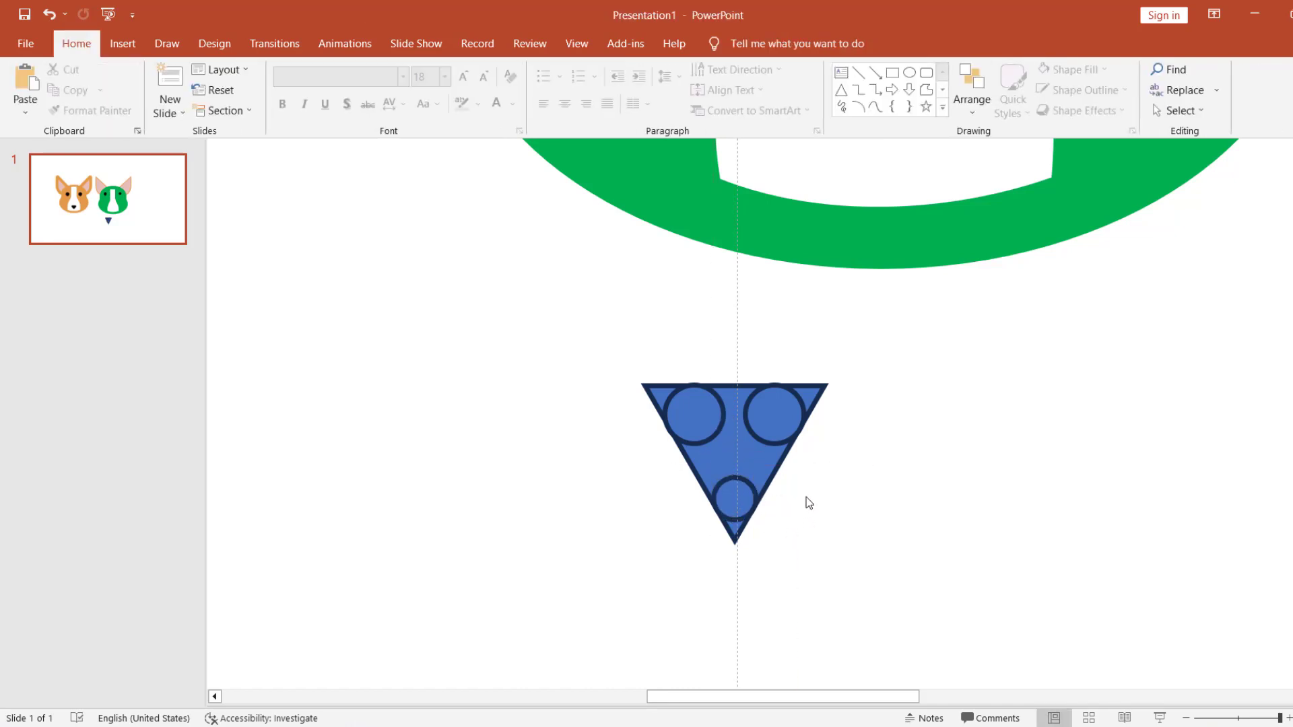
click(927, 92)
mouse_move(770, 364)
mouse_down()
mouse_move(779, 408)
mouse_move(841, 446)
mouse_up()
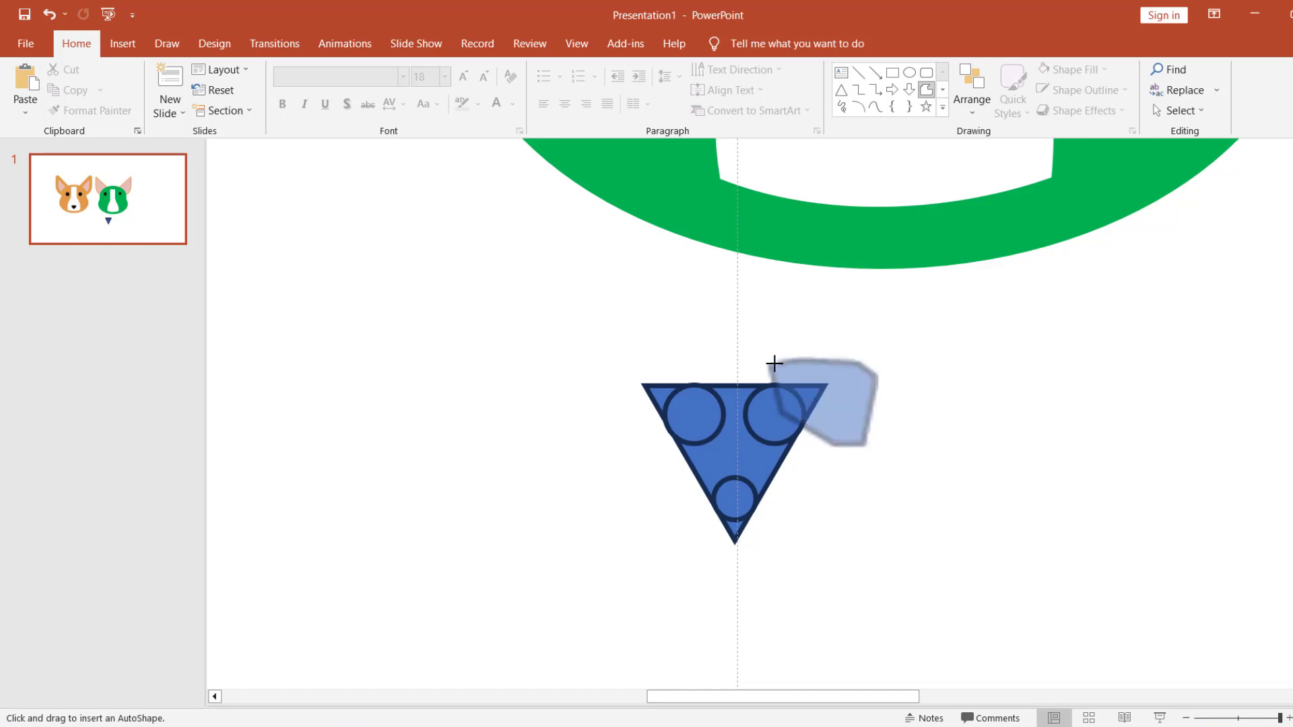
drag(840, 445, 769, 362)
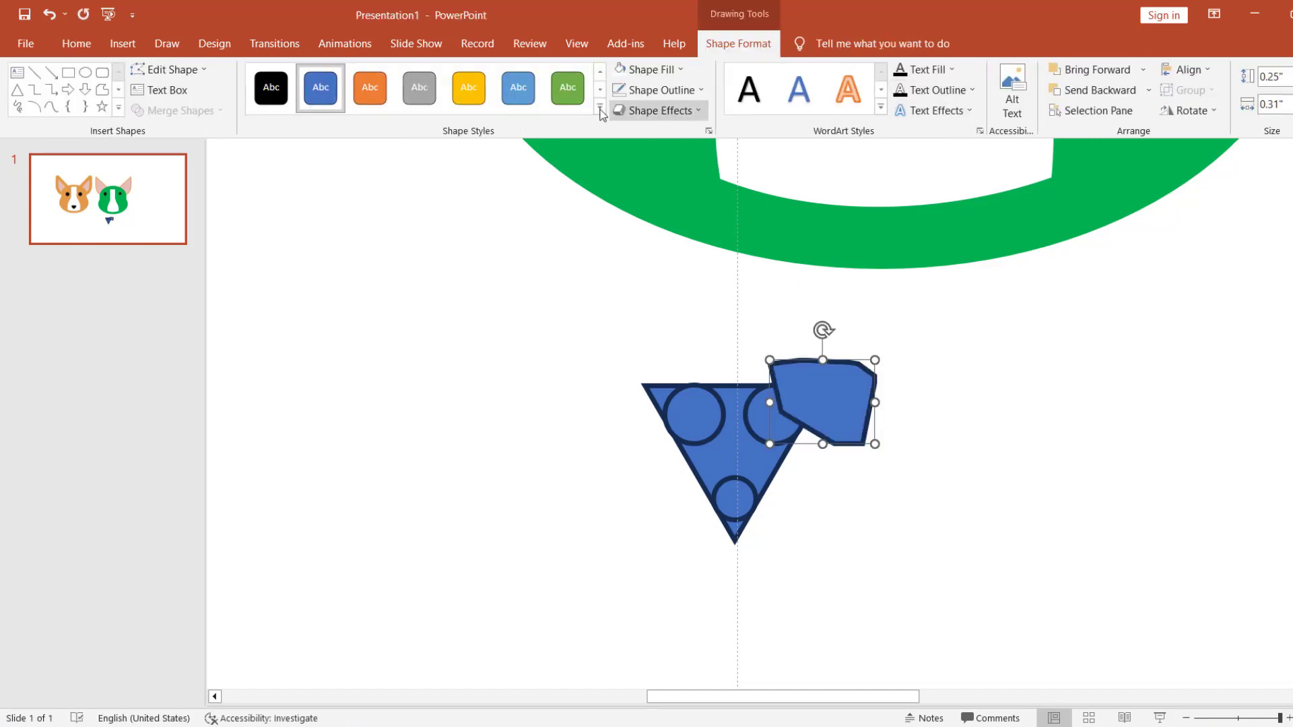
click(102, 89)
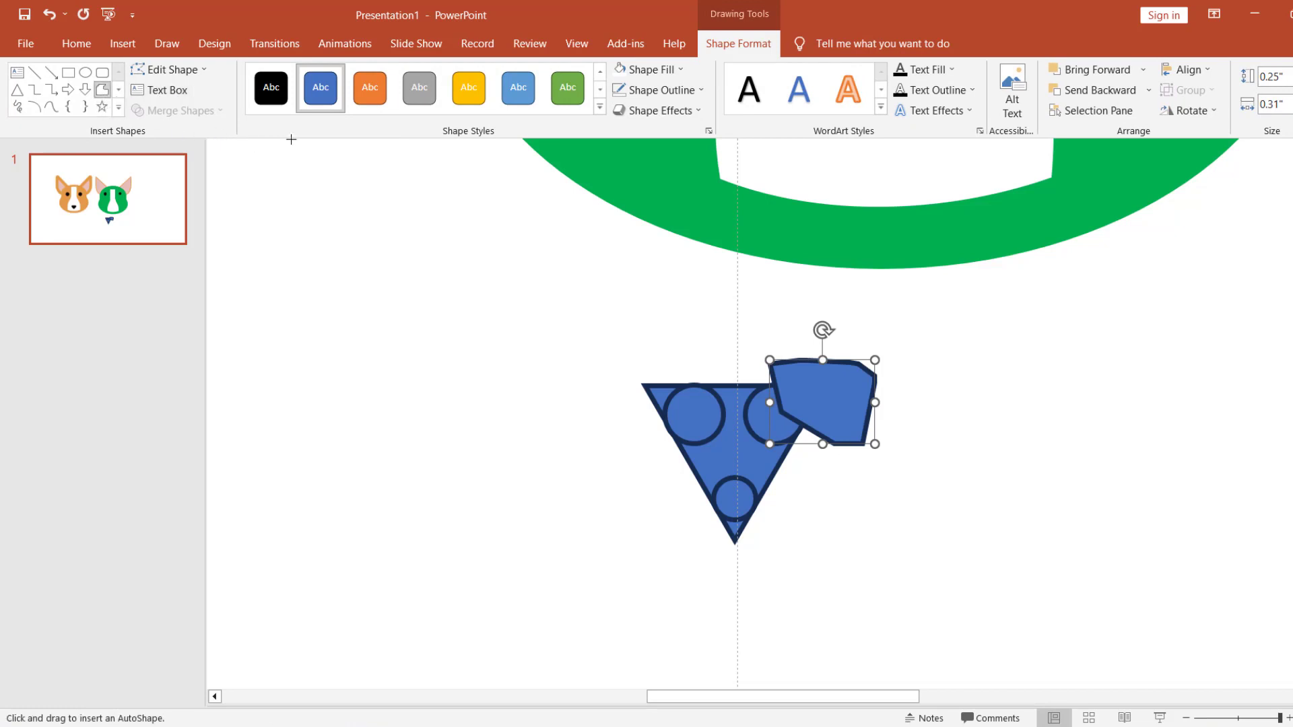
mouse_move(686, 353)
mouse_down()
mouse_move(671, 432)
mouse_move(649, 360)
mouse_move(689, 351)
mouse_up()
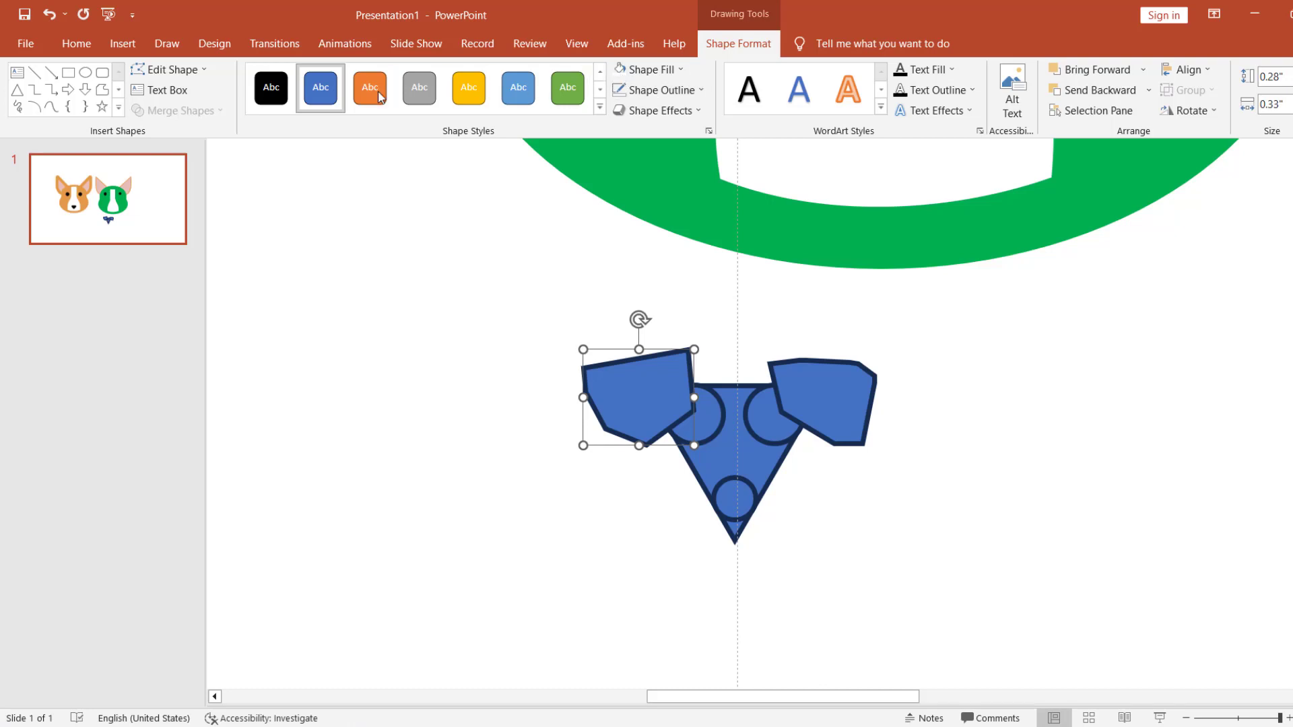
Step: Draw a freeform polygon over the triangle's bottom tip and select the triangle
click(102, 91)
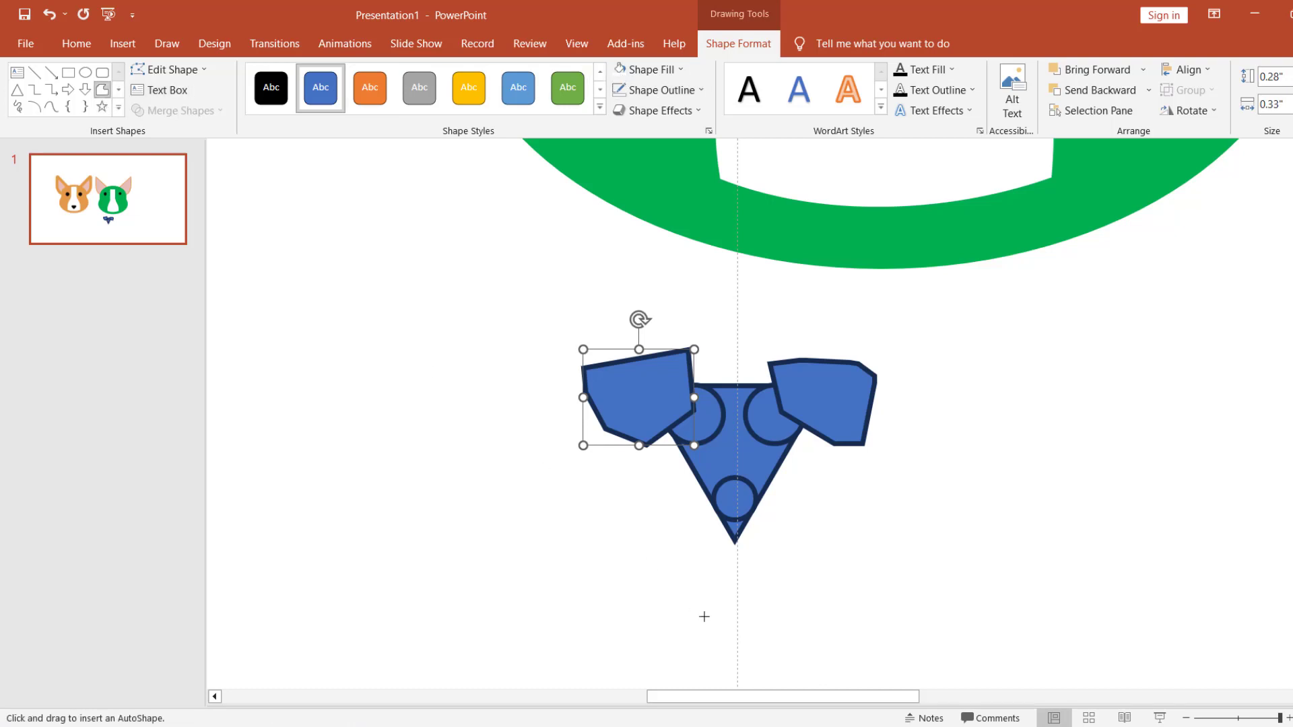
click(669, 529)
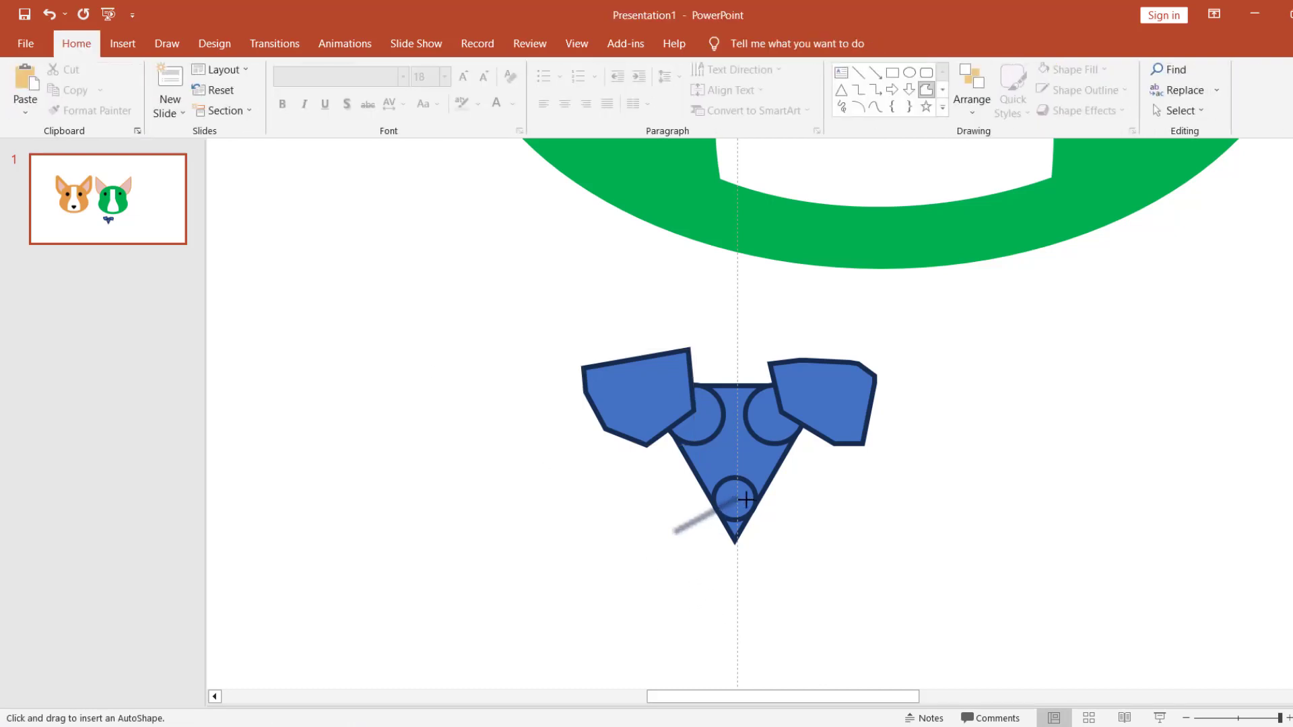
click(809, 535)
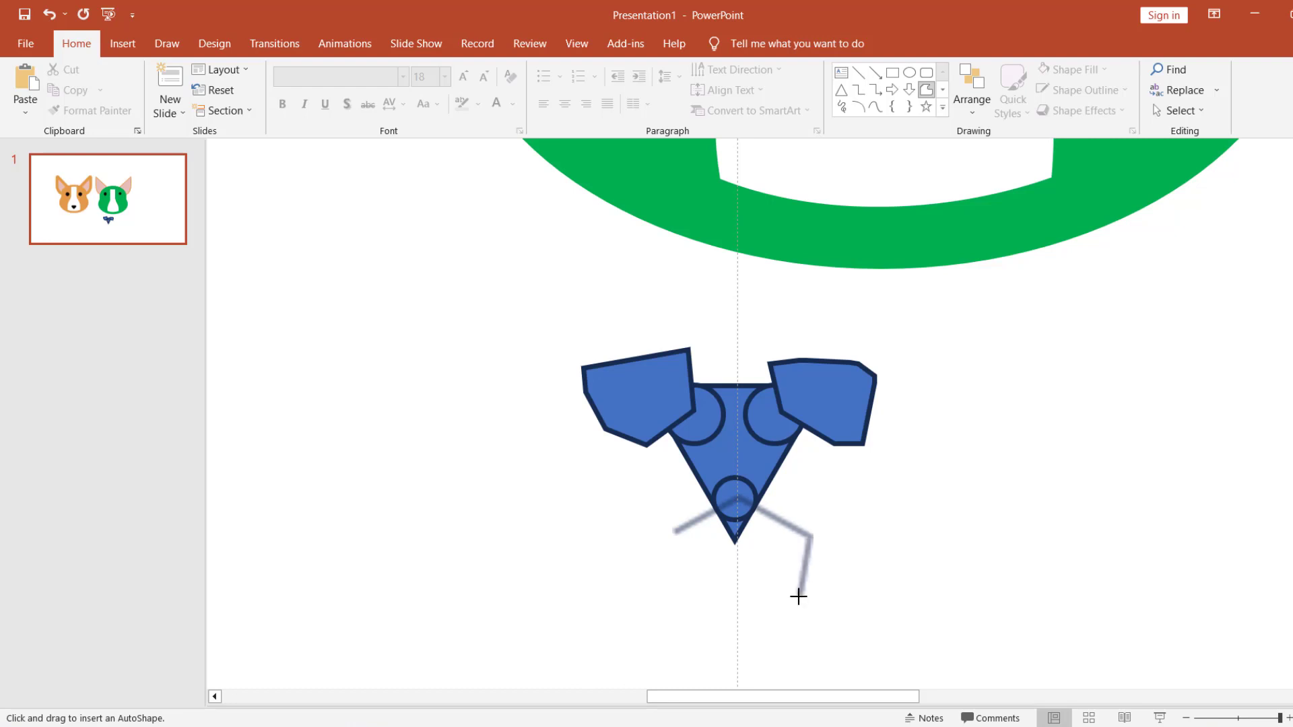
click(715, 578)
click(676, 529)
click(673, 530)
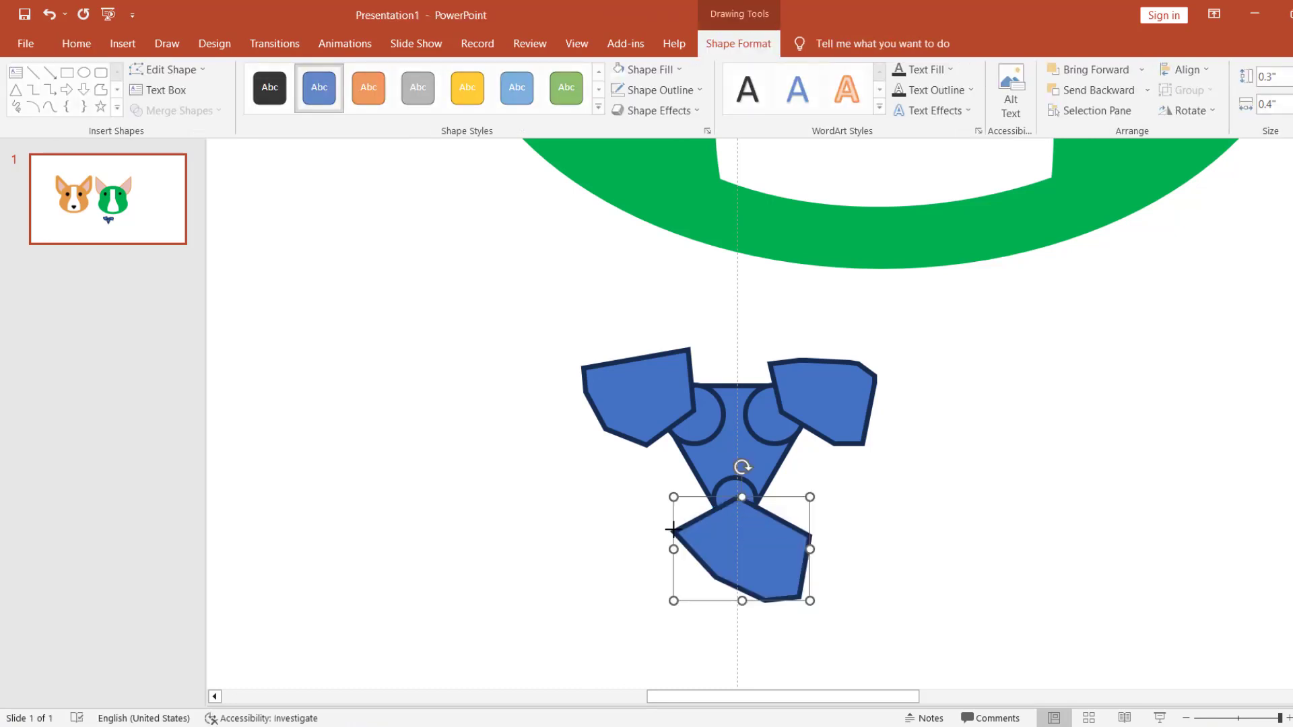
shift+click(733, 442)
Step: Fragment the triangle with the corner shapes and delete the left, right and bottom outer pieces
shift+click(823, 379)
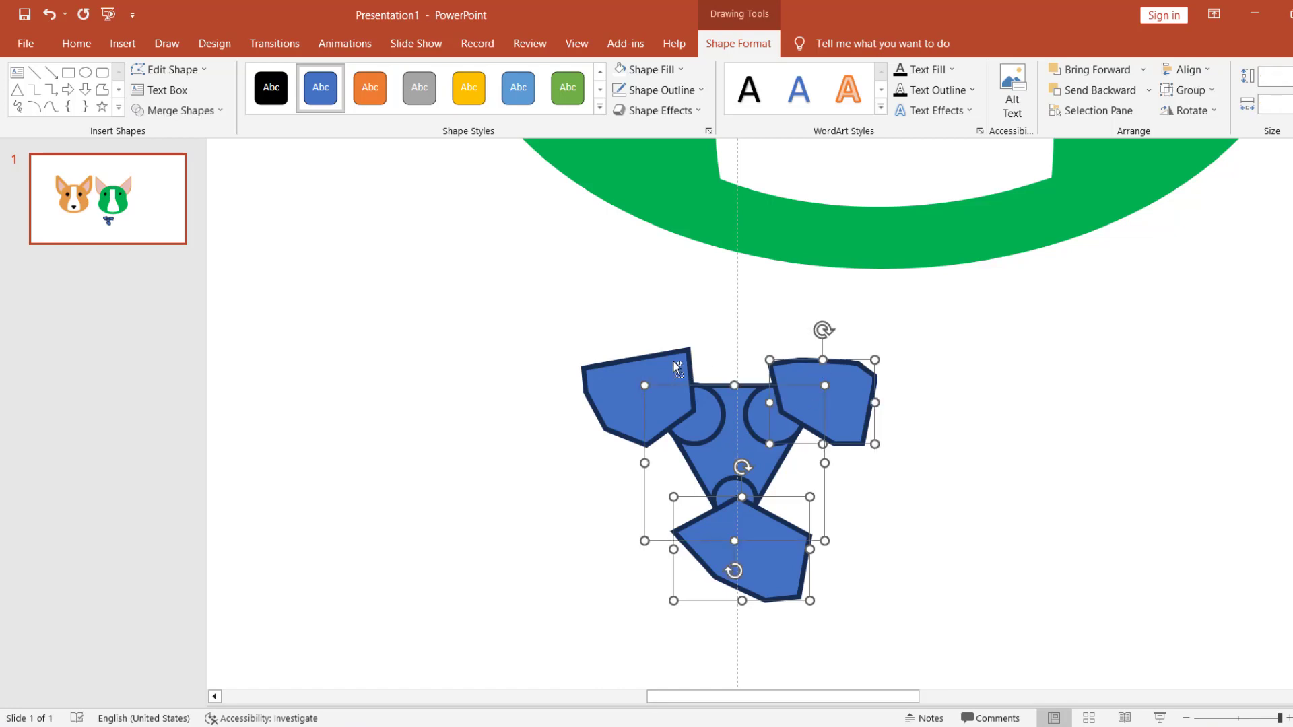
shift+click(686, 407)
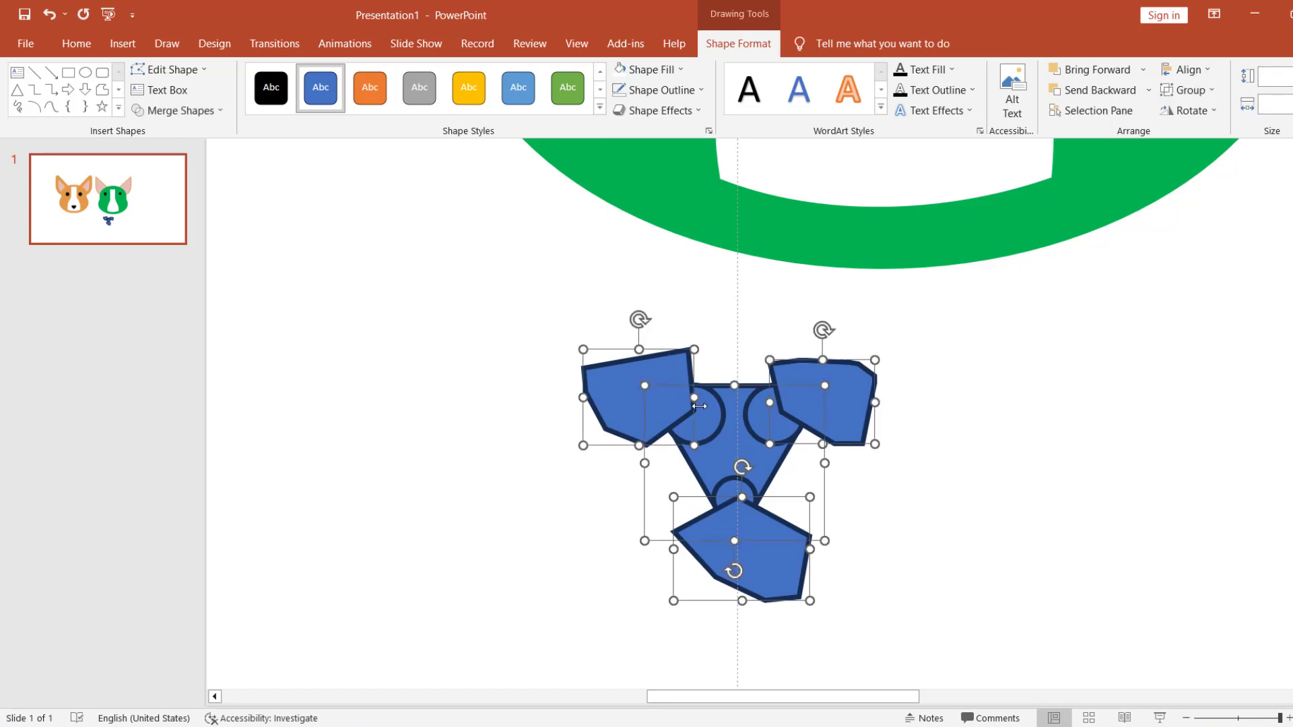
click(203, 110)
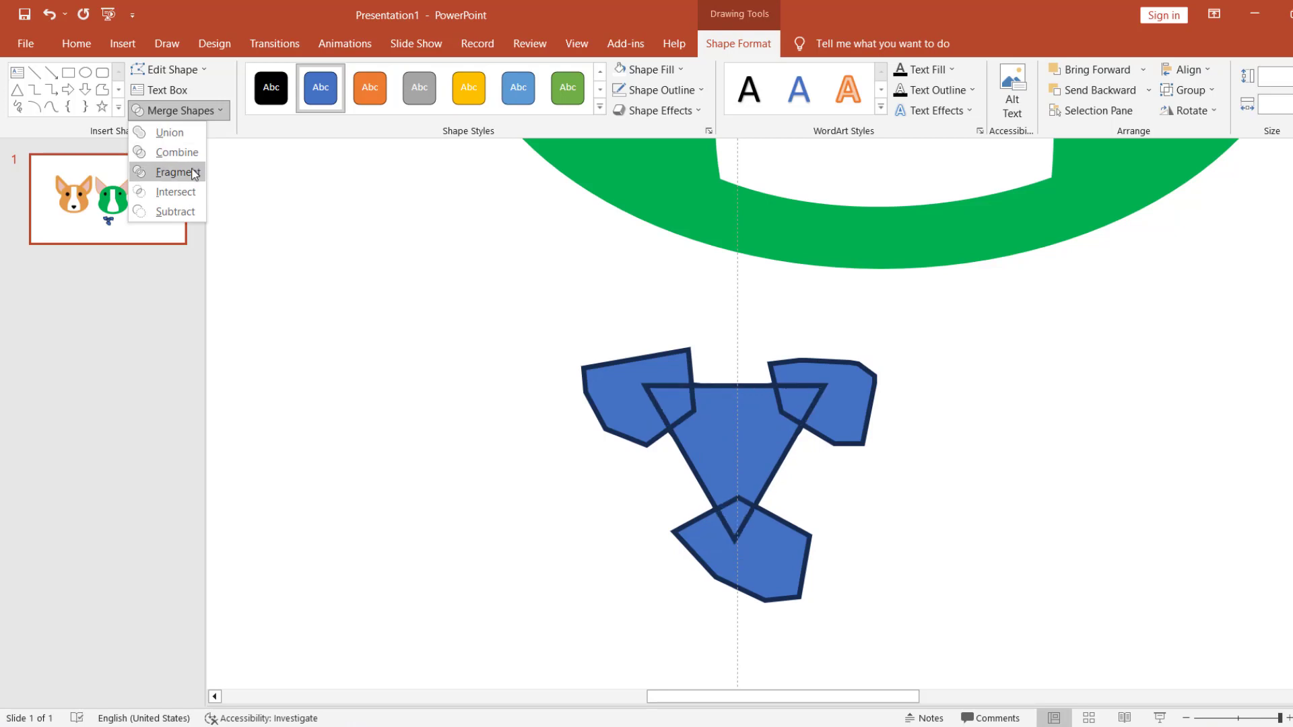
click(194, 173)
click(576, 410)
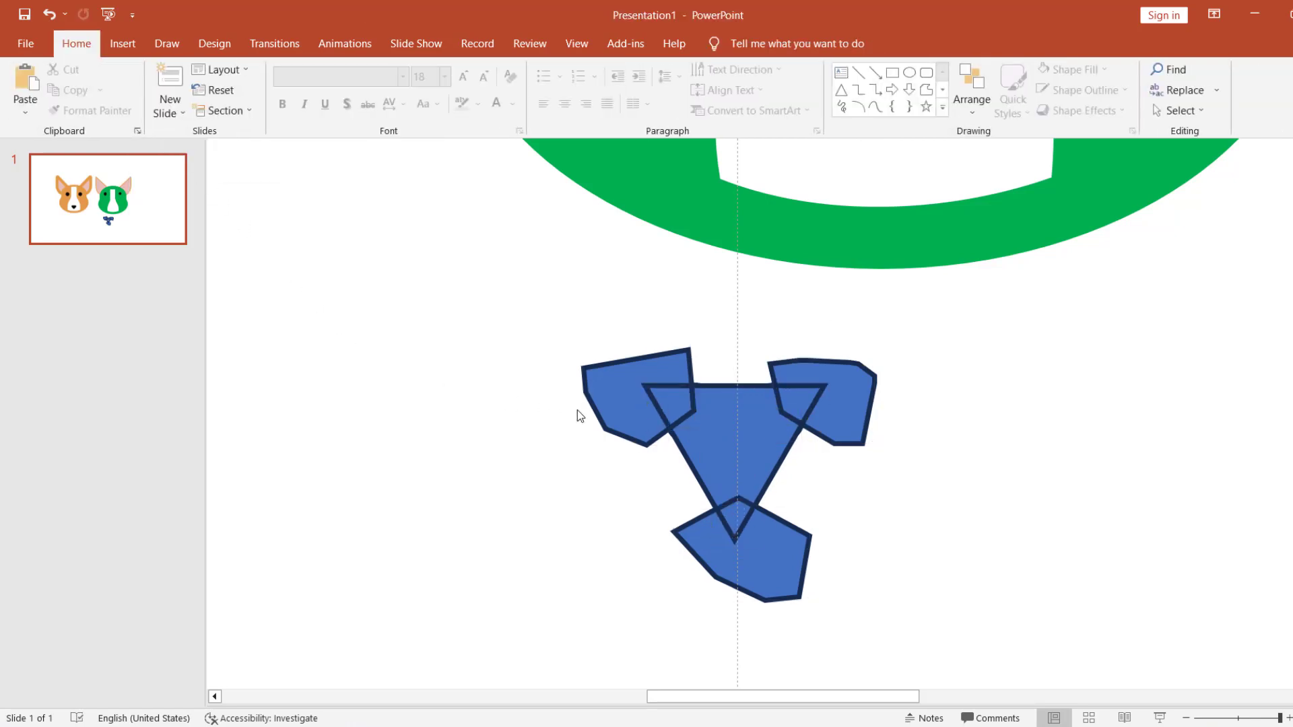
click(596, 414)
key(Delete)
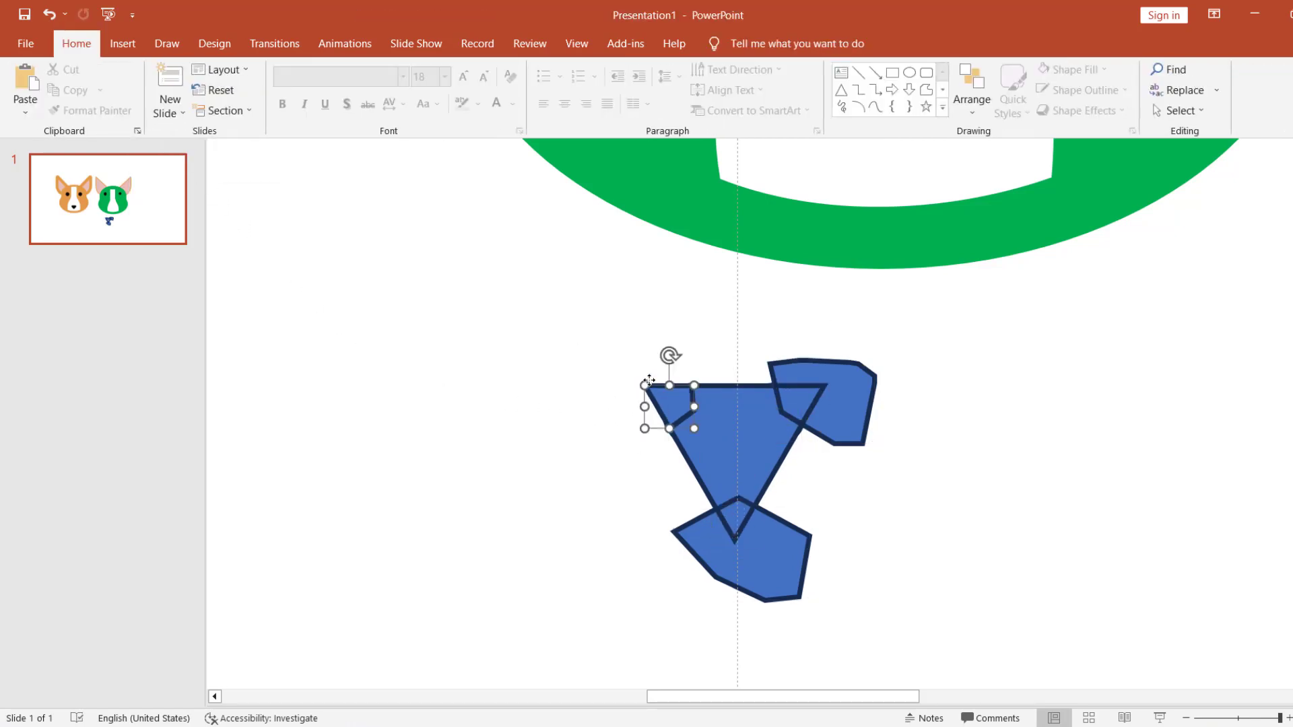
click(739, 587)
key(Delete)
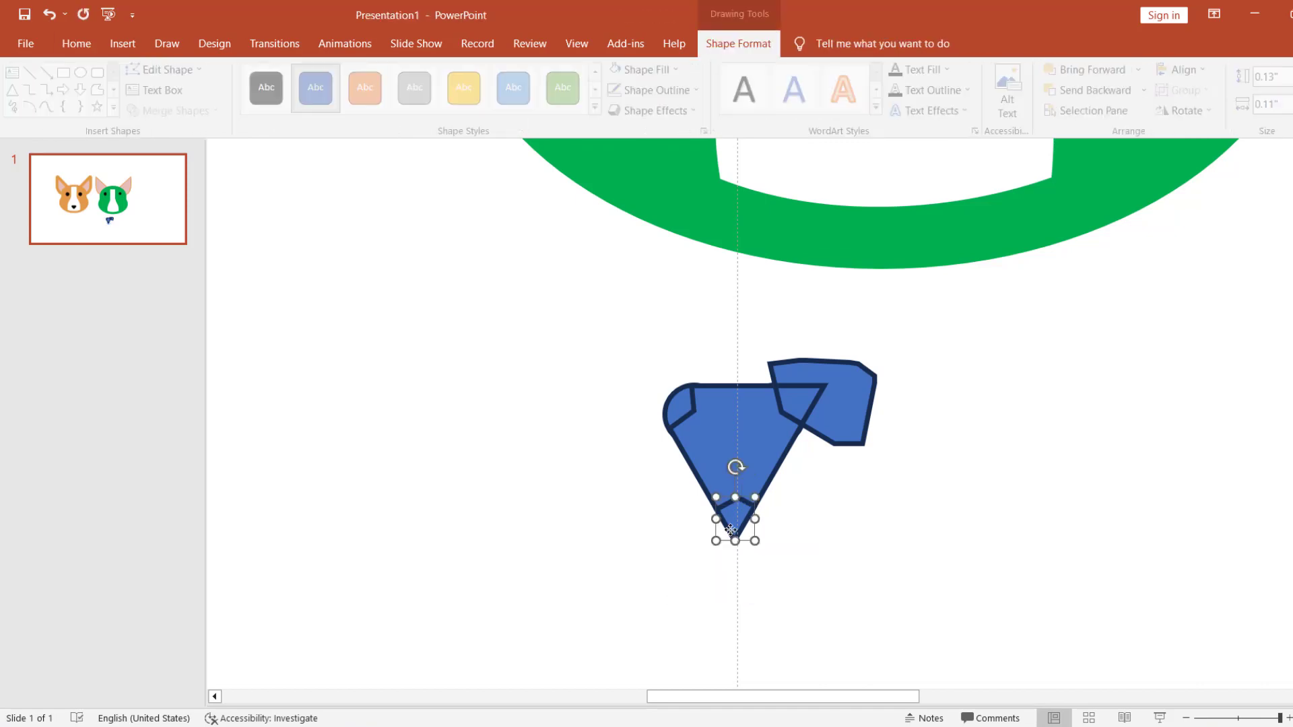
click(843, 426)
key(Delete)
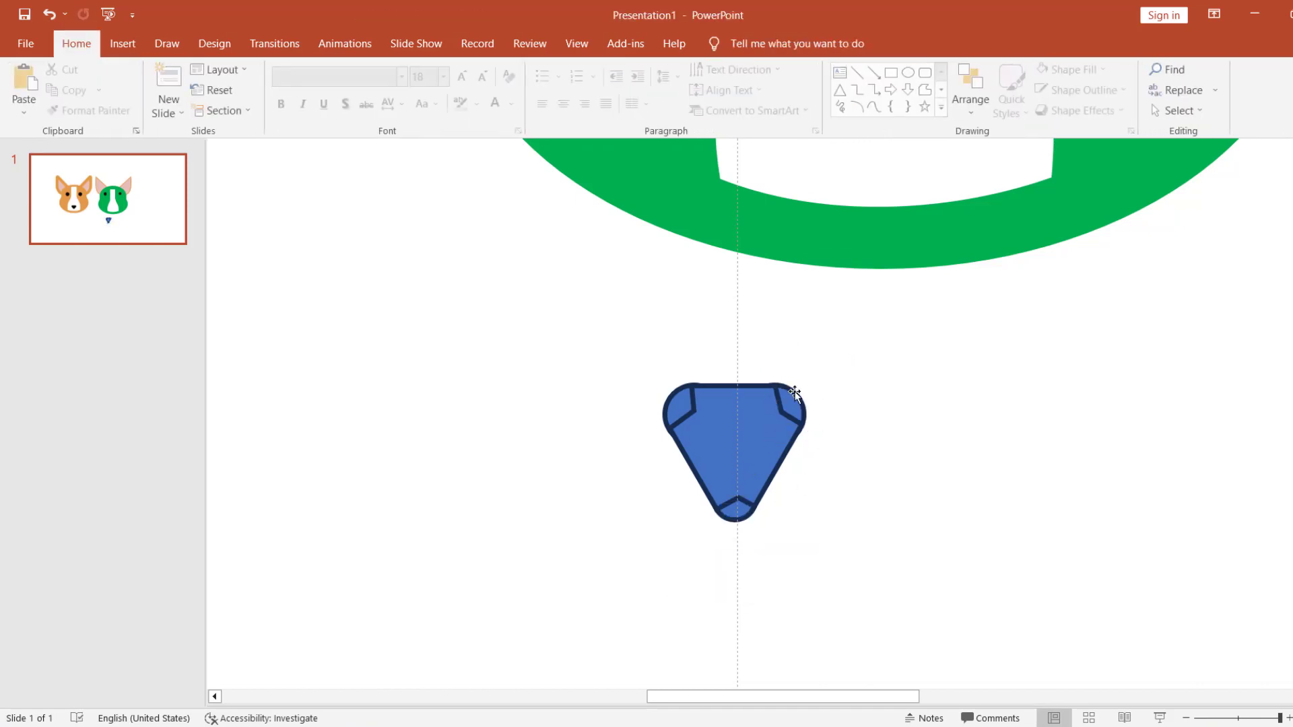
Step: Union the triangle body with its three rounded corner pieces into one shape
click(781, 391)
shift+click(715, 398)
shift+click(690, 431)
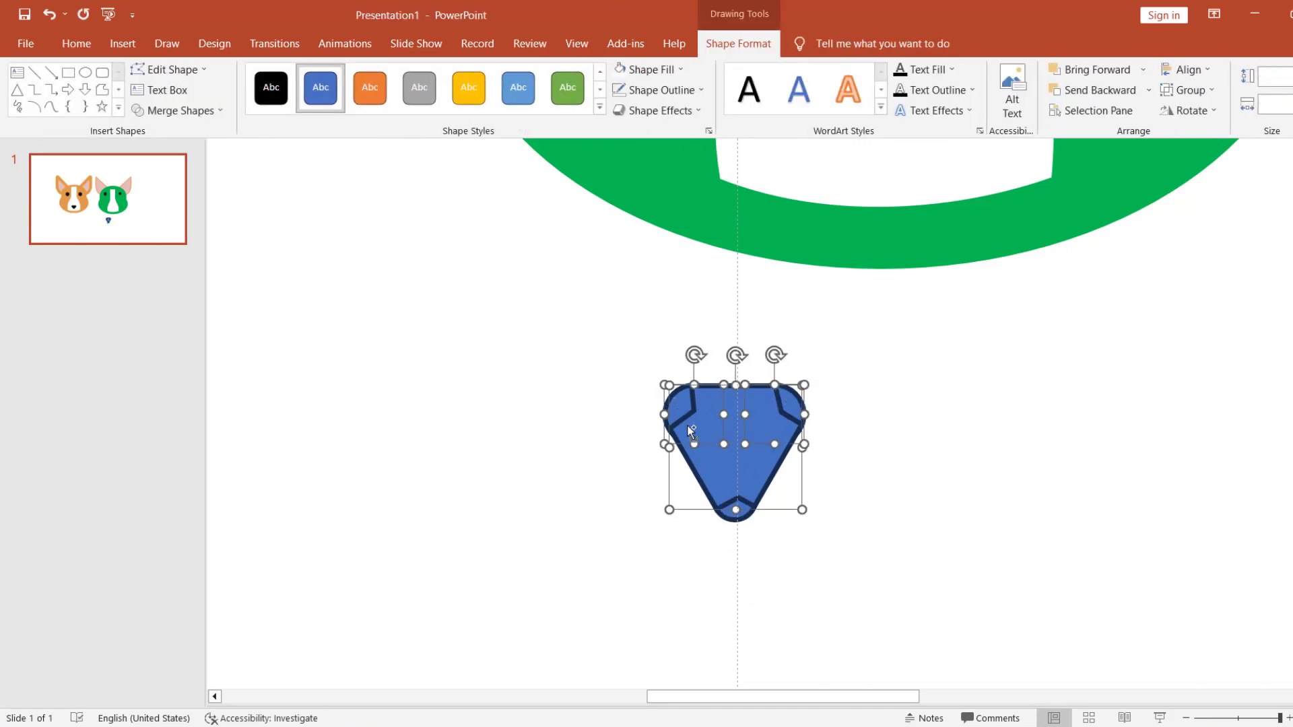
shift+click(727, 509)
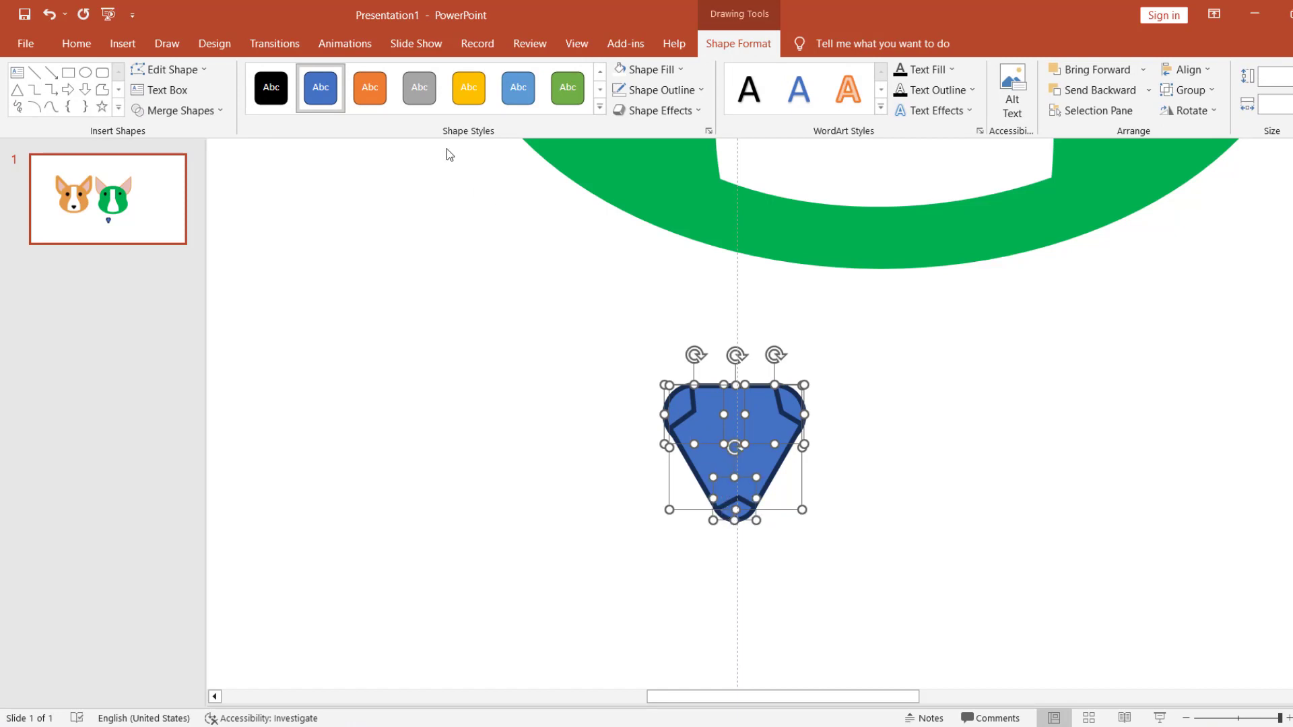
click(220, 111)
click(196, 130)
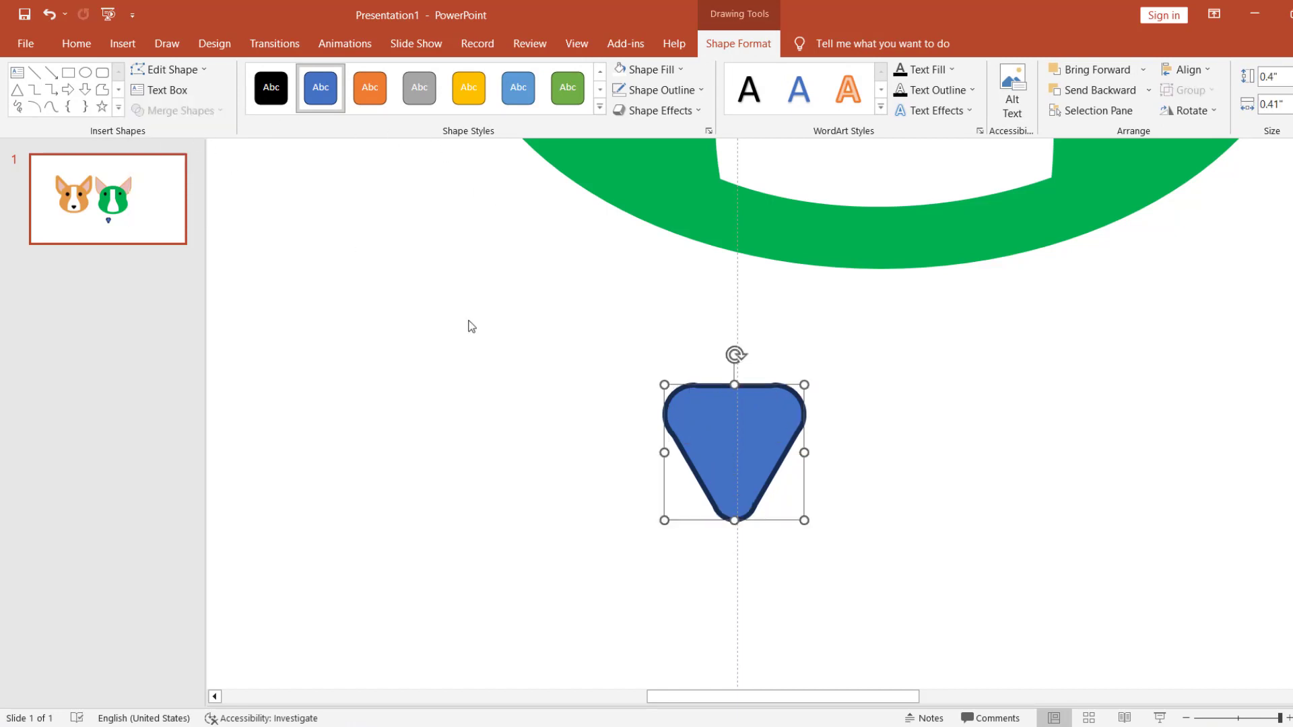
Step: Fill the rounded triangle black with no outline and move it onto the green dog's face
click(646, 69)
click(637, 108)
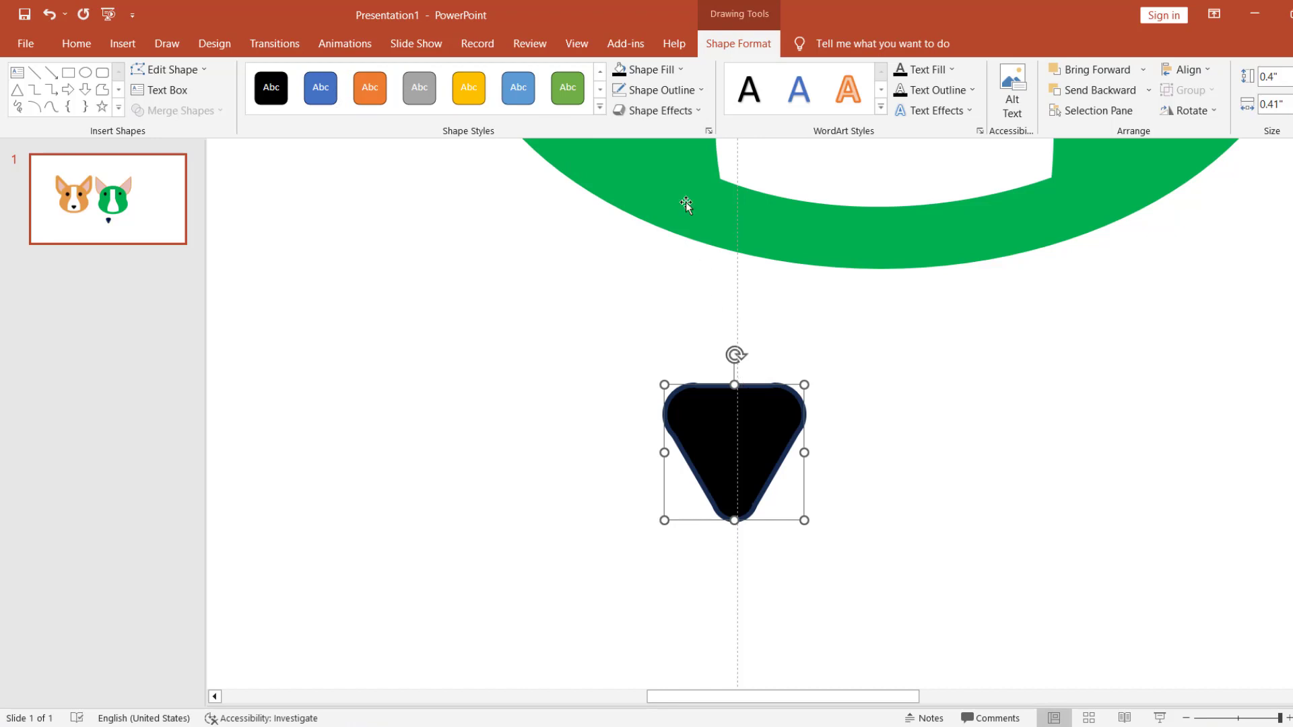
click(698, 89)
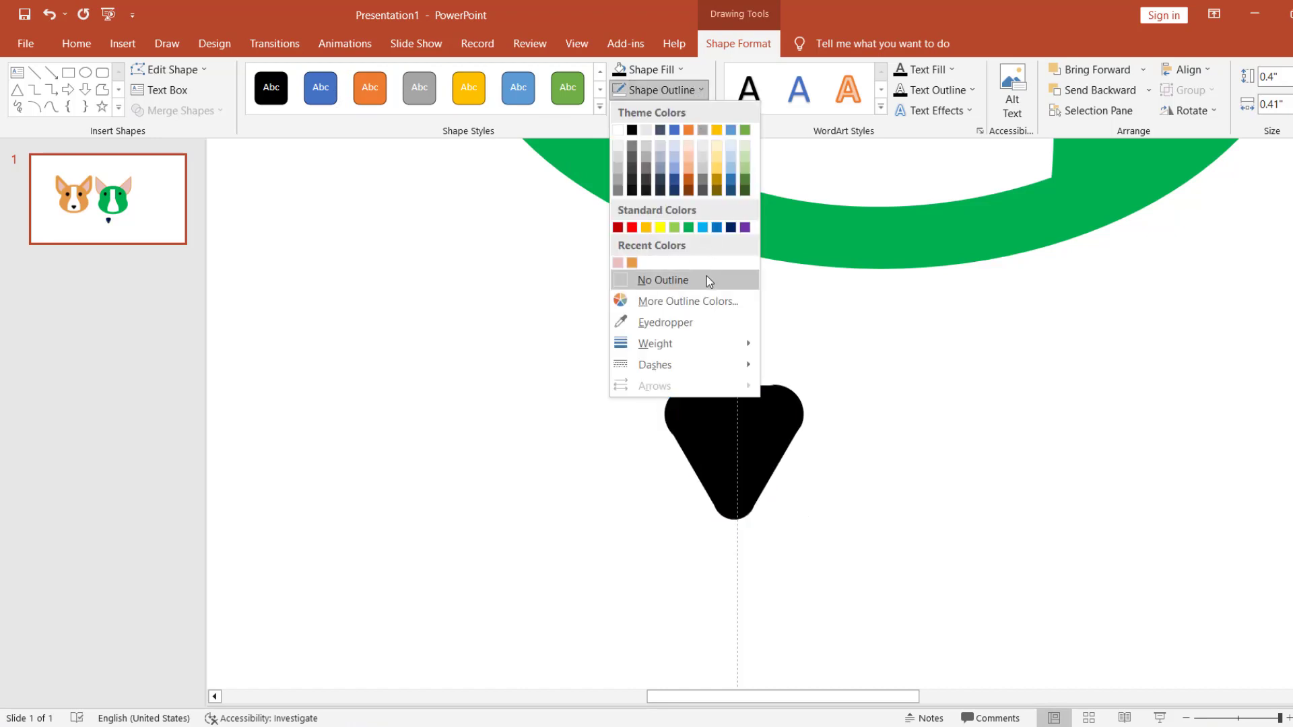
click(706, 276)
ctrl+scroll(745, 404, down, 3)
drag(774, 425, 832, 286)
Step: Recolour the green head oval with the reference corgi's orange using the eyedropper
click(866, 411)
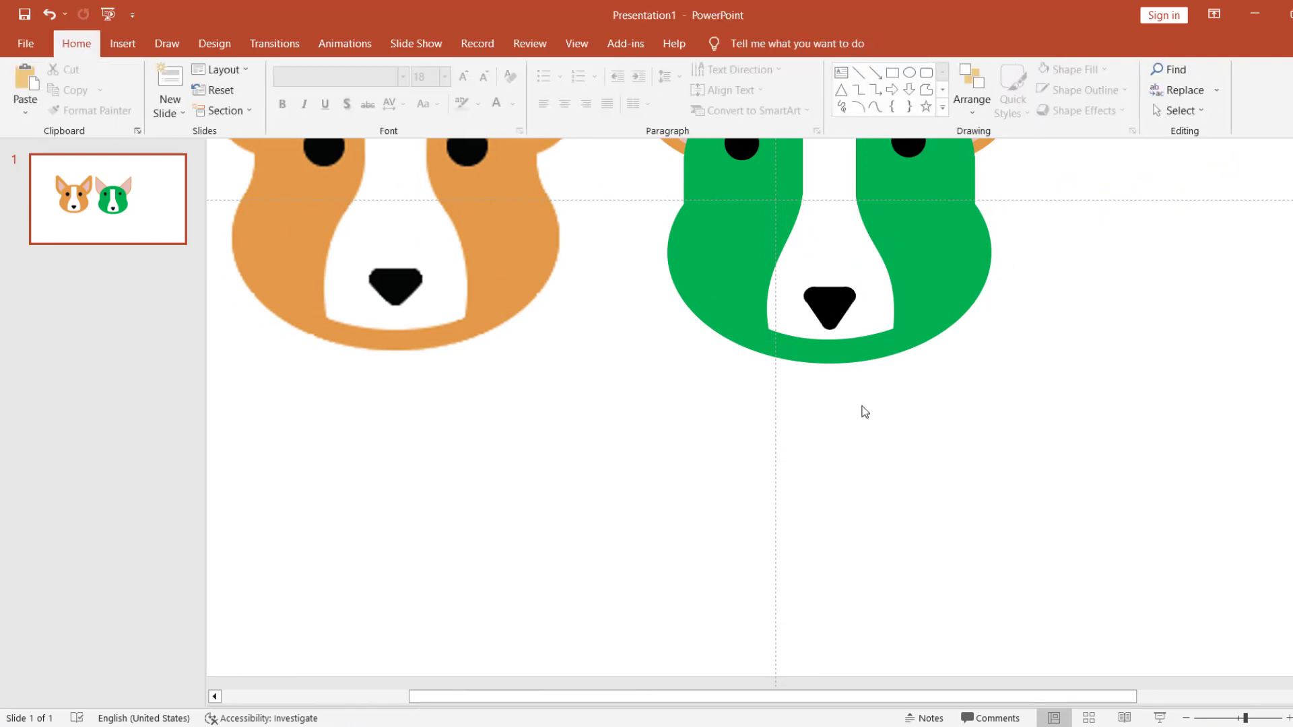
ctrl+scroll(860, 408, down, 3)
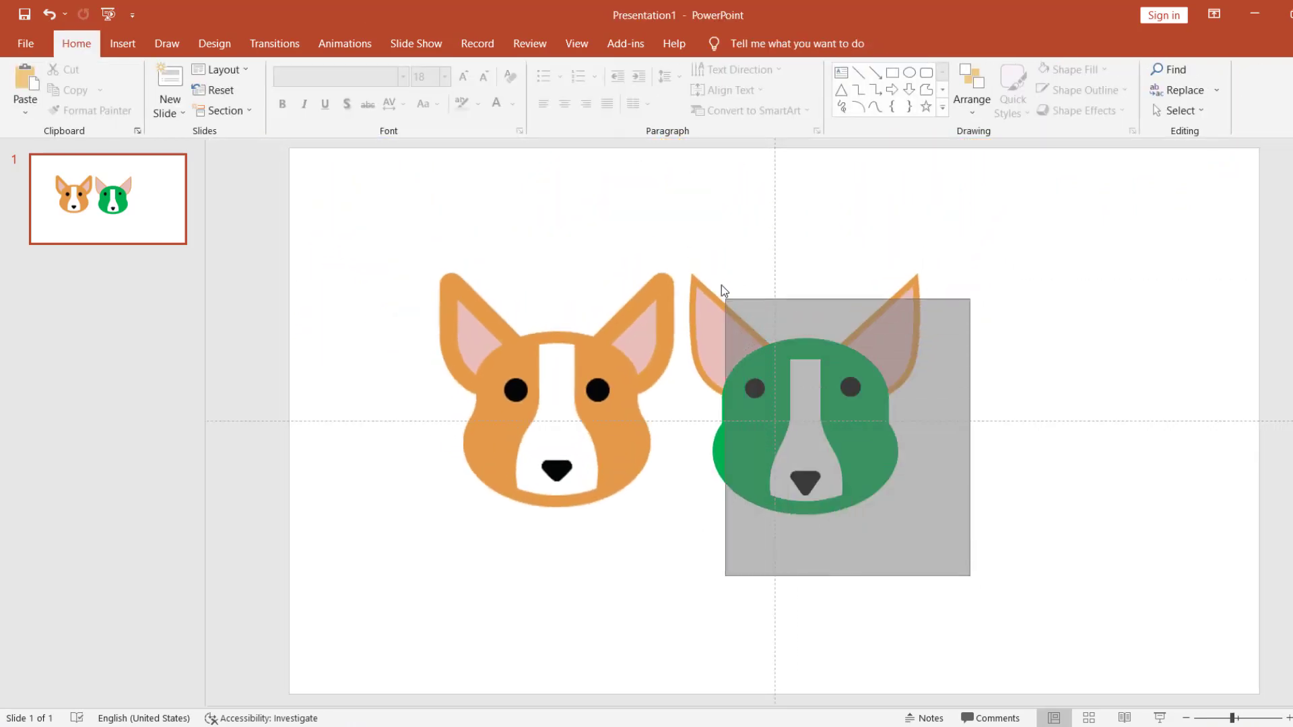
drag(803, 421, 677, 225)
click(1021, 419)
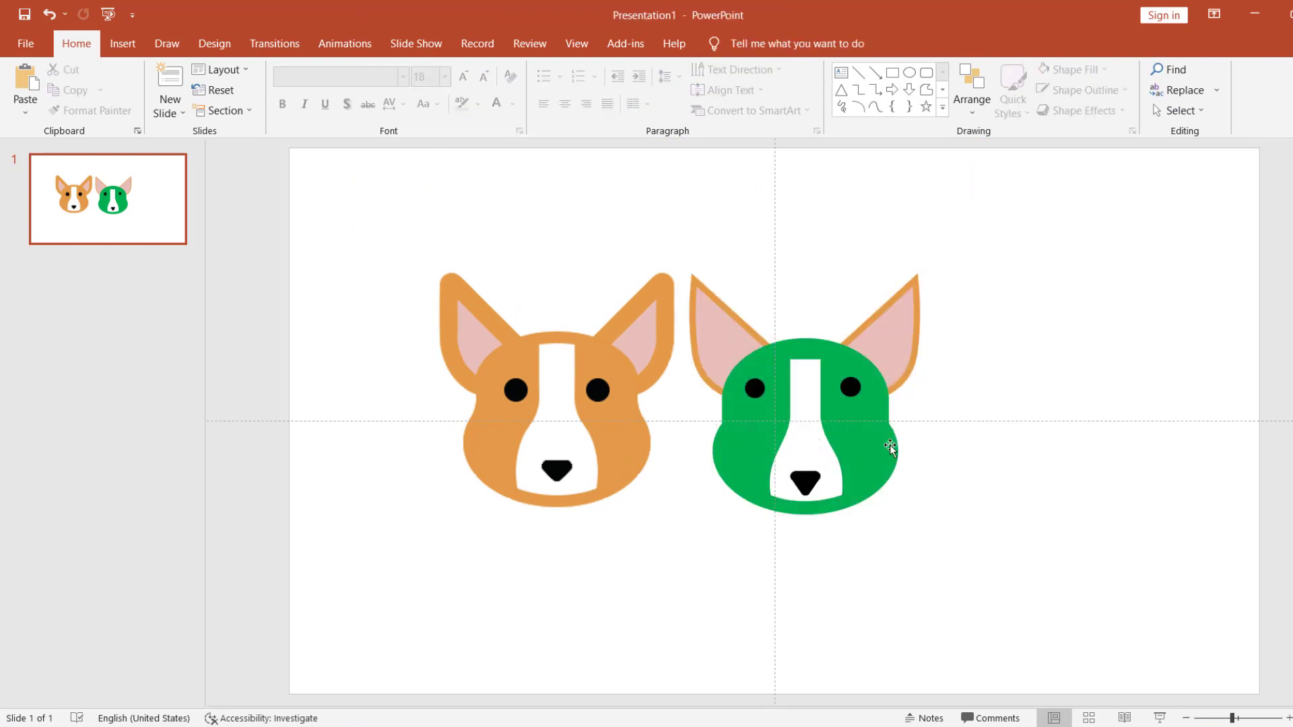
click(891, 445)
click(738, 43)
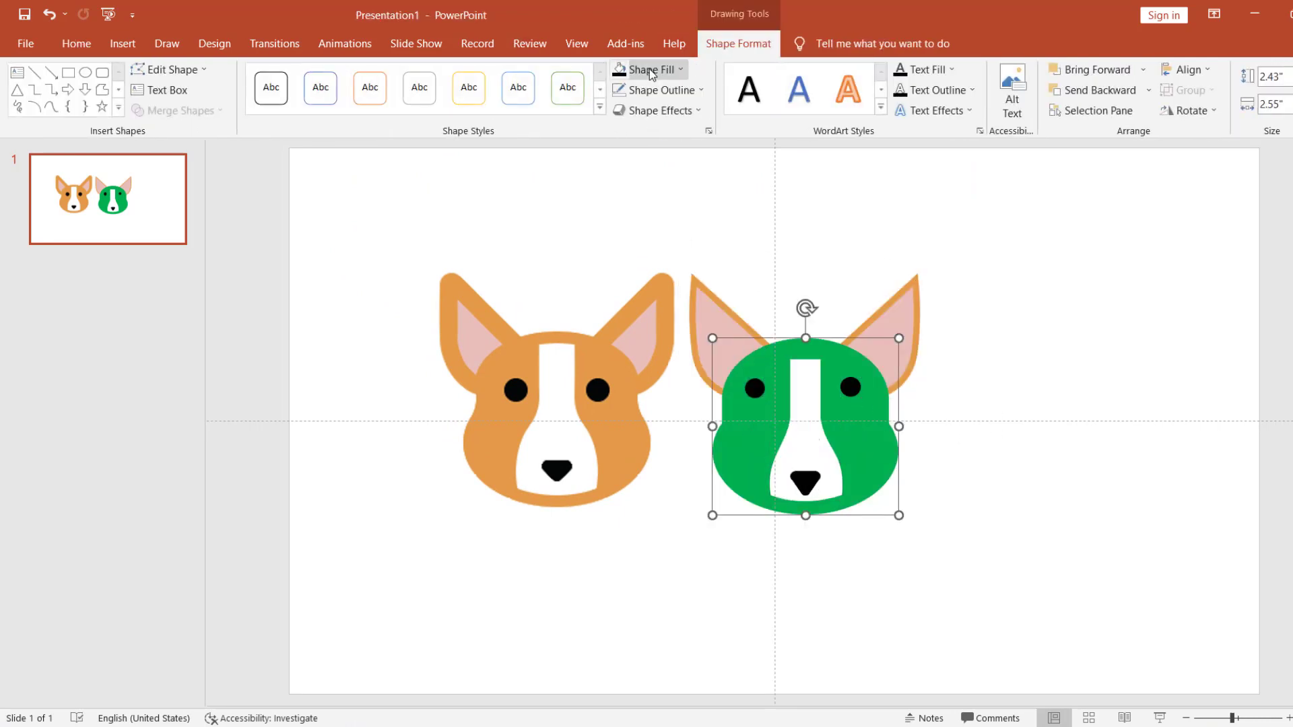
click(682, 70)
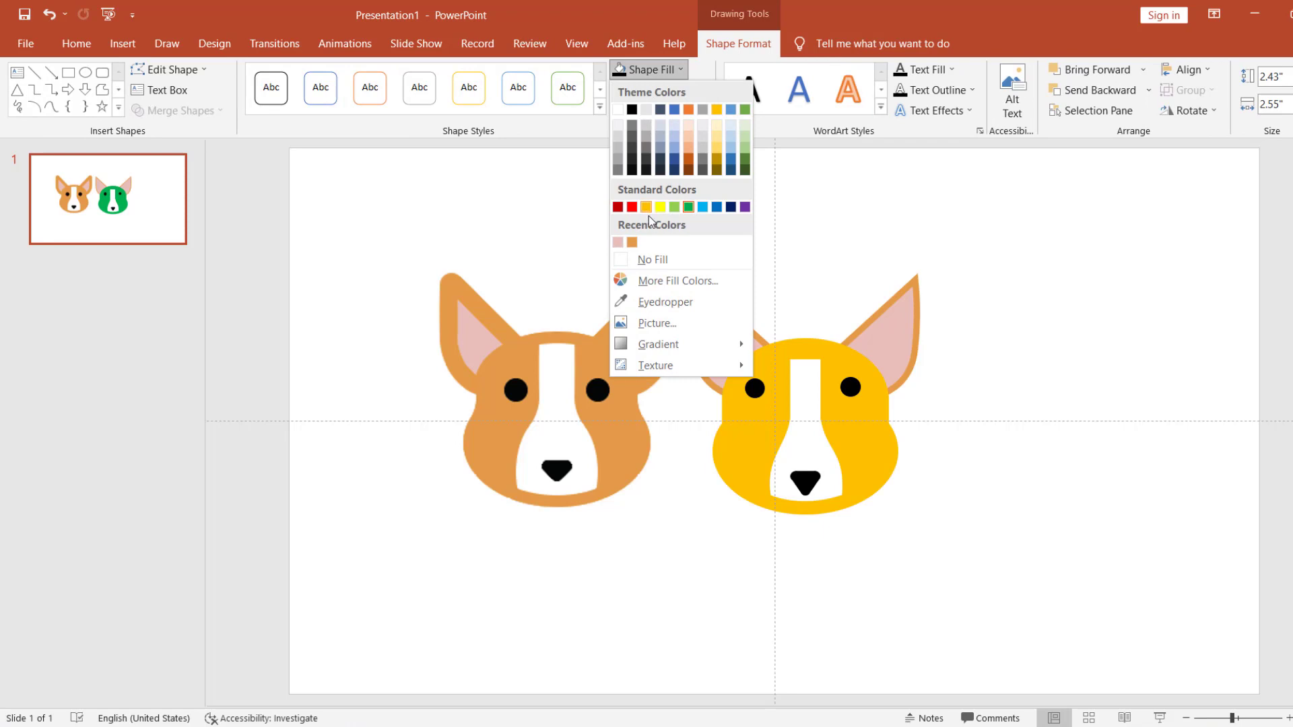
click(664, 303)
click(616, 354)
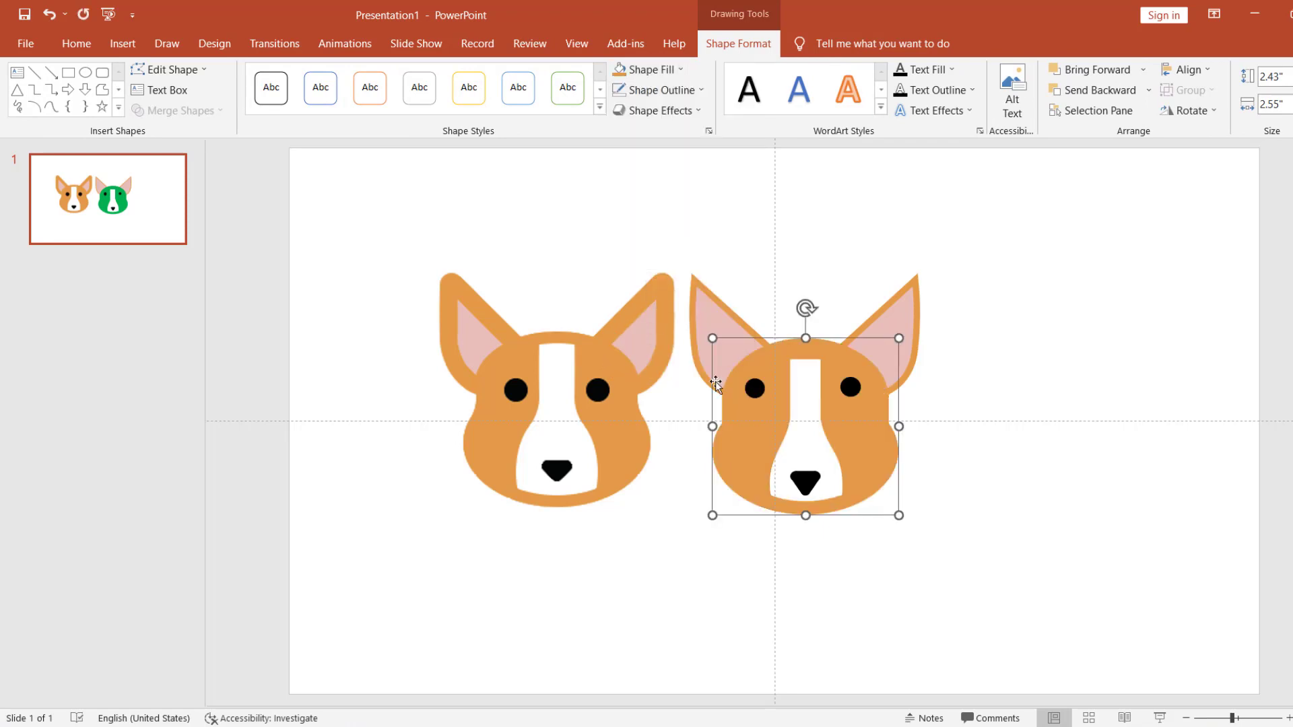
click(982, 482)
Step: Group all the copied dog's shapes, move the group right, and start the slide show
drag(984, 573, 681, 225)
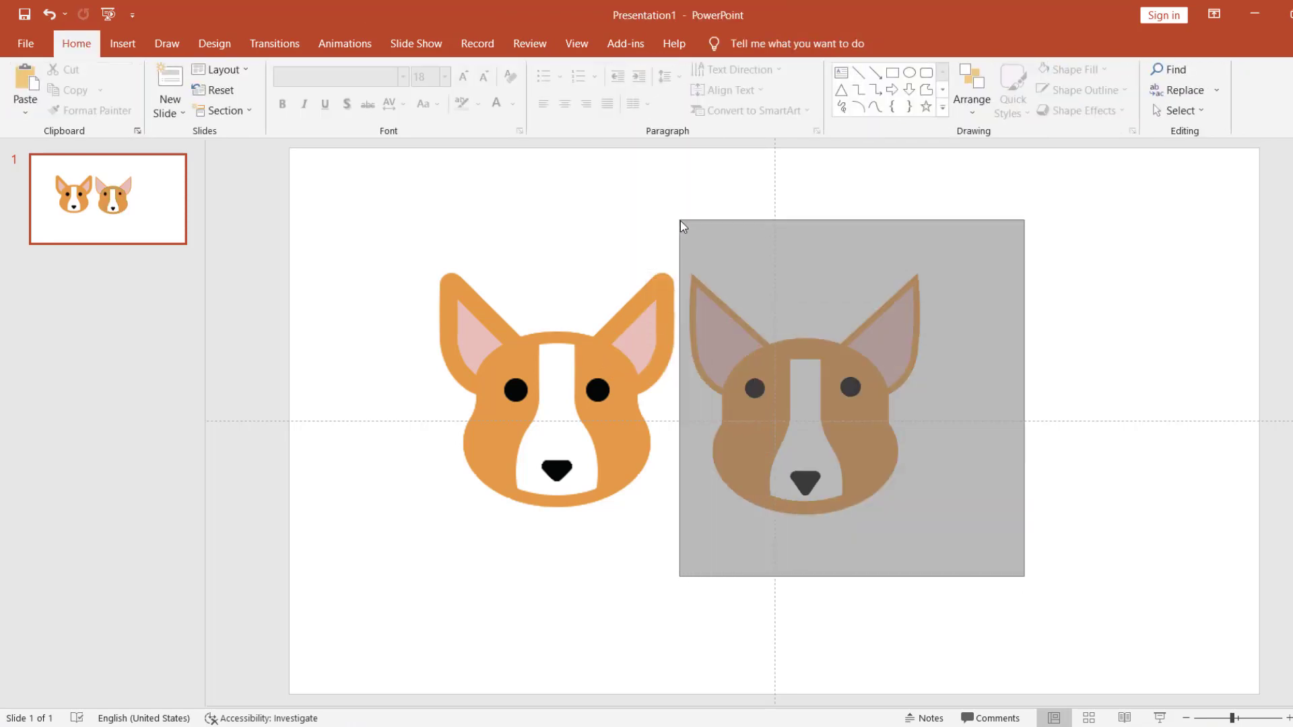
key(ctrl+g)
mouse_move(774, 370)
mouse_down()
mouse_move(868, 349)
mouse_move(881, 367)
mouse_up()
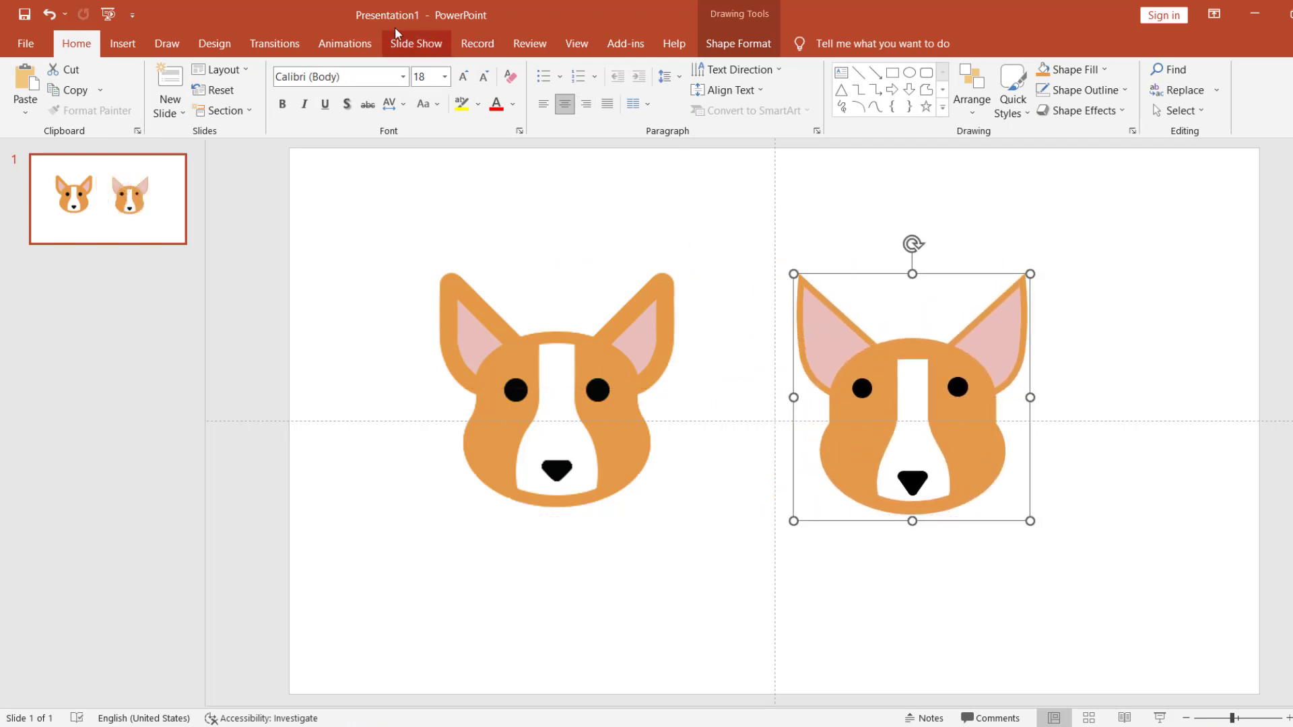
click(1160, 718)
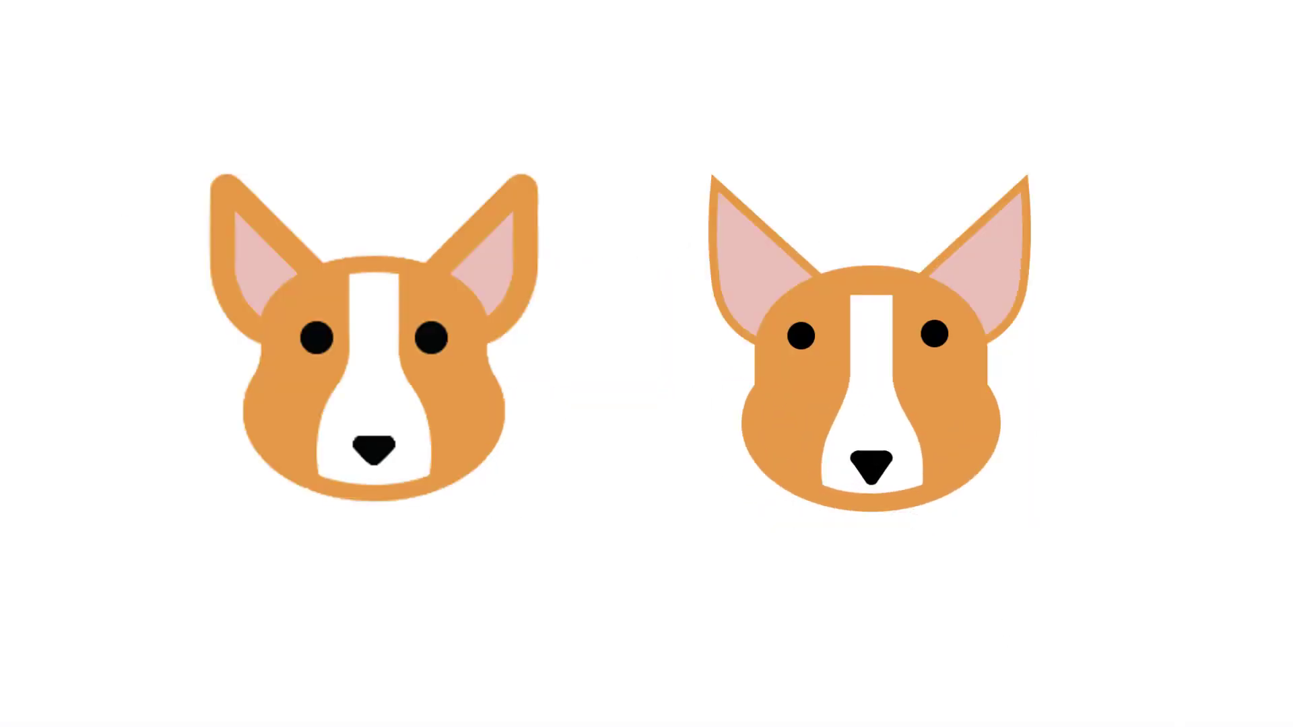